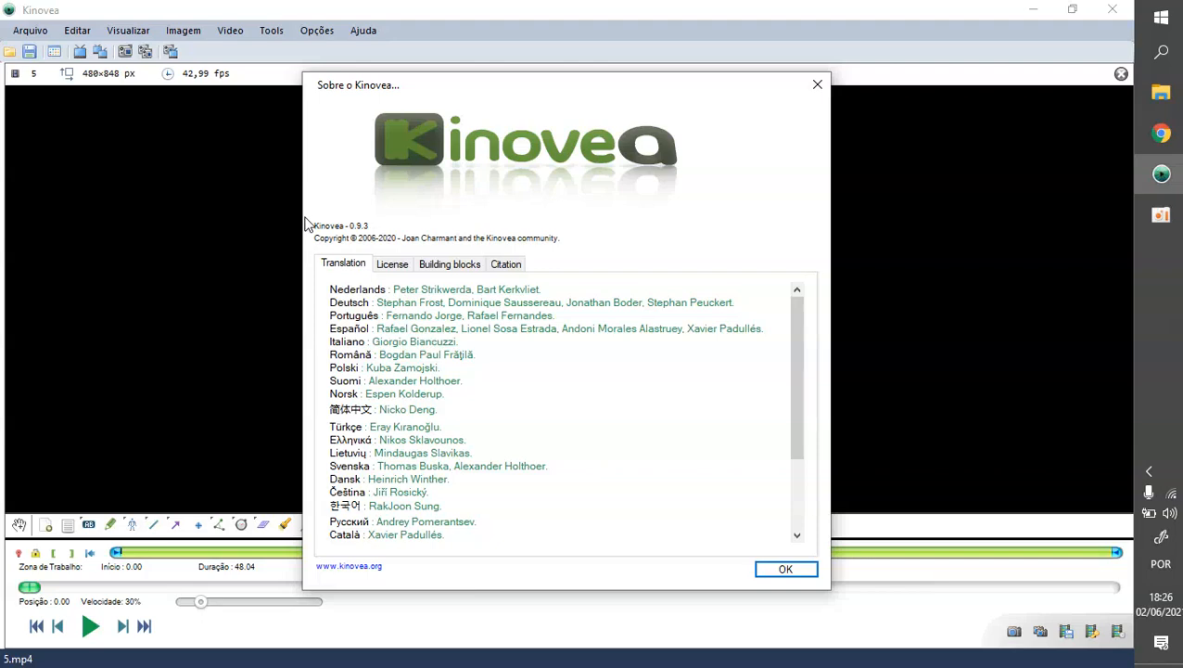
Switch to Chrome and examine the current and older beta installers on the Kinovea download page, returning to the site's home page
{"action": "left_click", "coordinate": [1161, 134]}
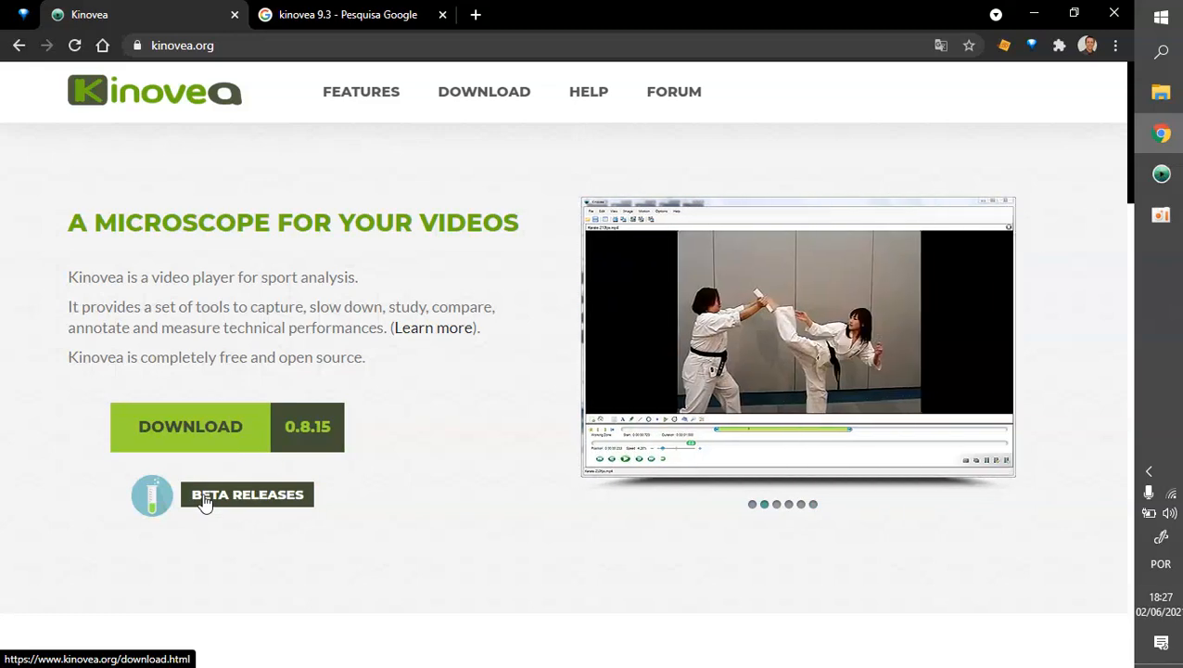
{"action": "left_click", "coordinate": [204, 501]}
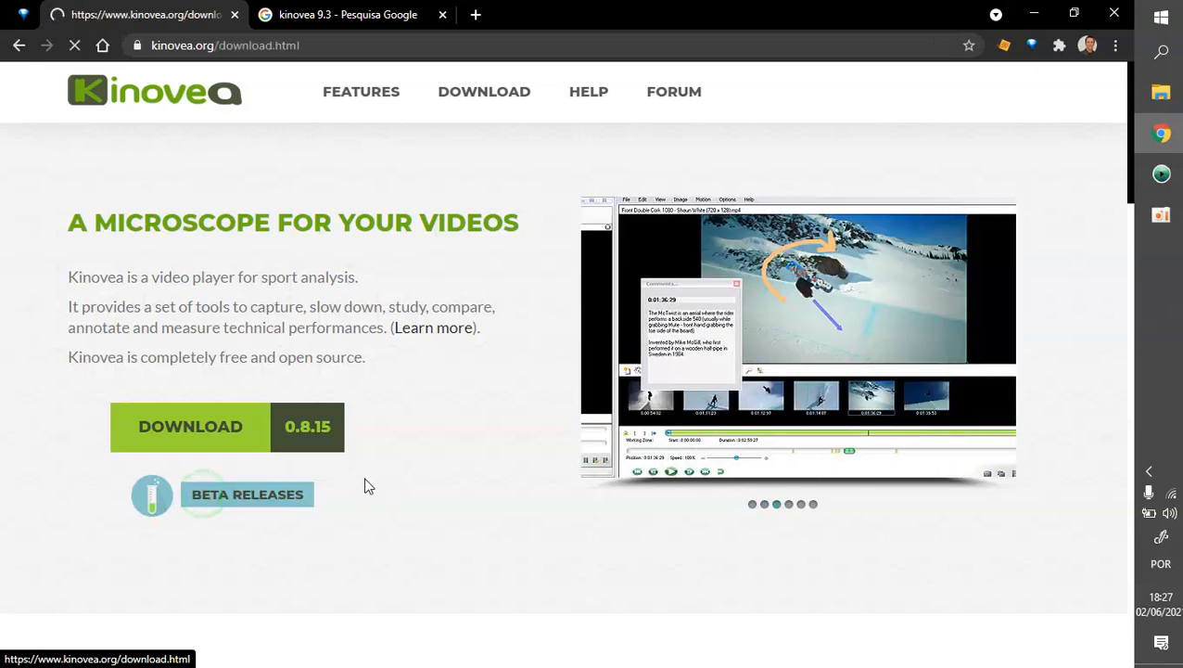
{"action": "scroll", "coordinate": [352, 387], "scroll_direction": "down", "scroll_amount": 4}
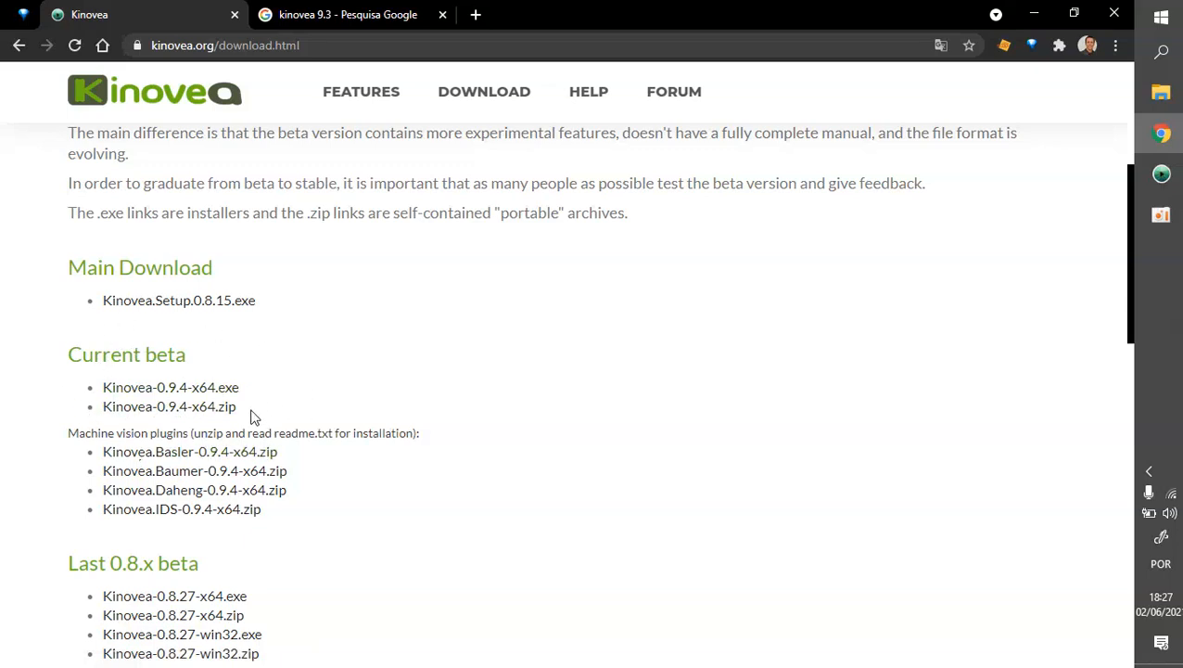
{"action": "scroll", "coordinate": [332, 428], "scroll_direction": "down", "scroll_amount": 2}
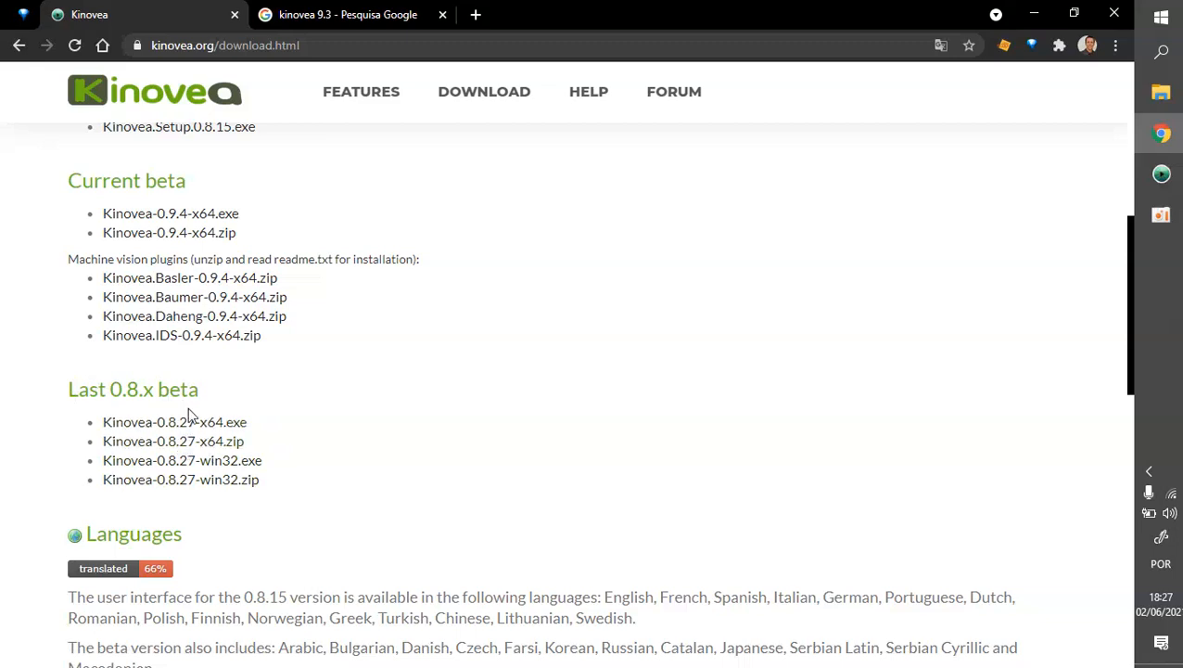
{"action": "scroll", "coordinate": [196, 491], "scroll_direction": "down", "scroll_amount": 2}
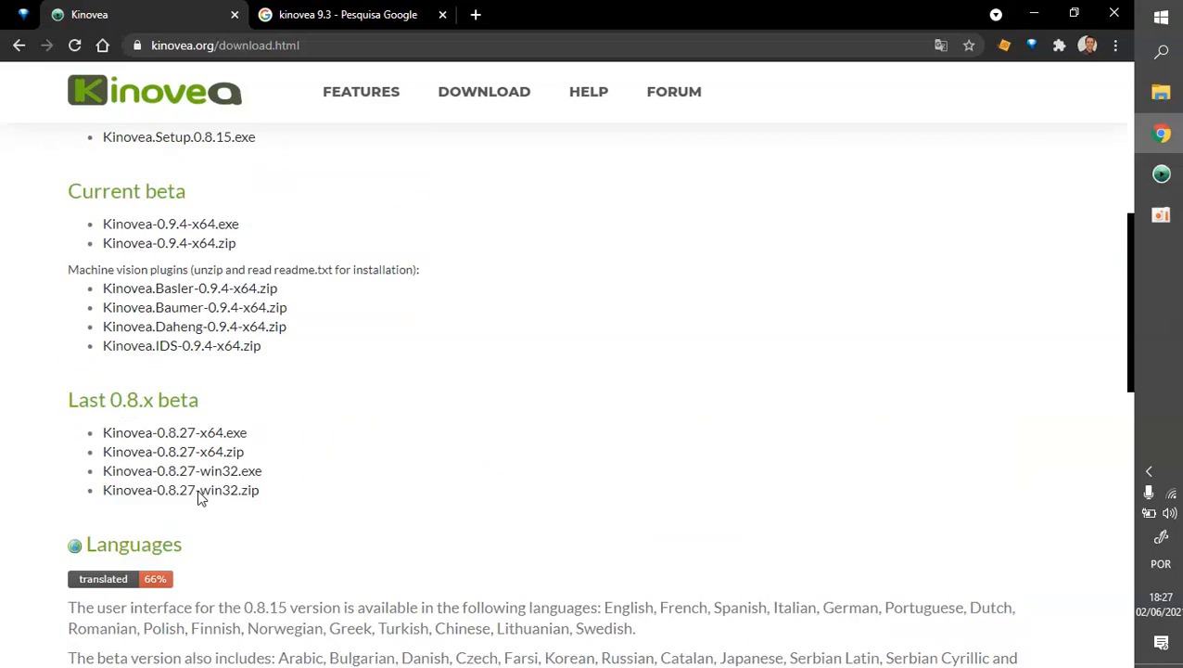
{"action": "scroll", "coordinate": [197, 492], "scroll_direction": "up", "scroll_amount": 5}
{"action": "left_click", "coordinate": [15, 47]}
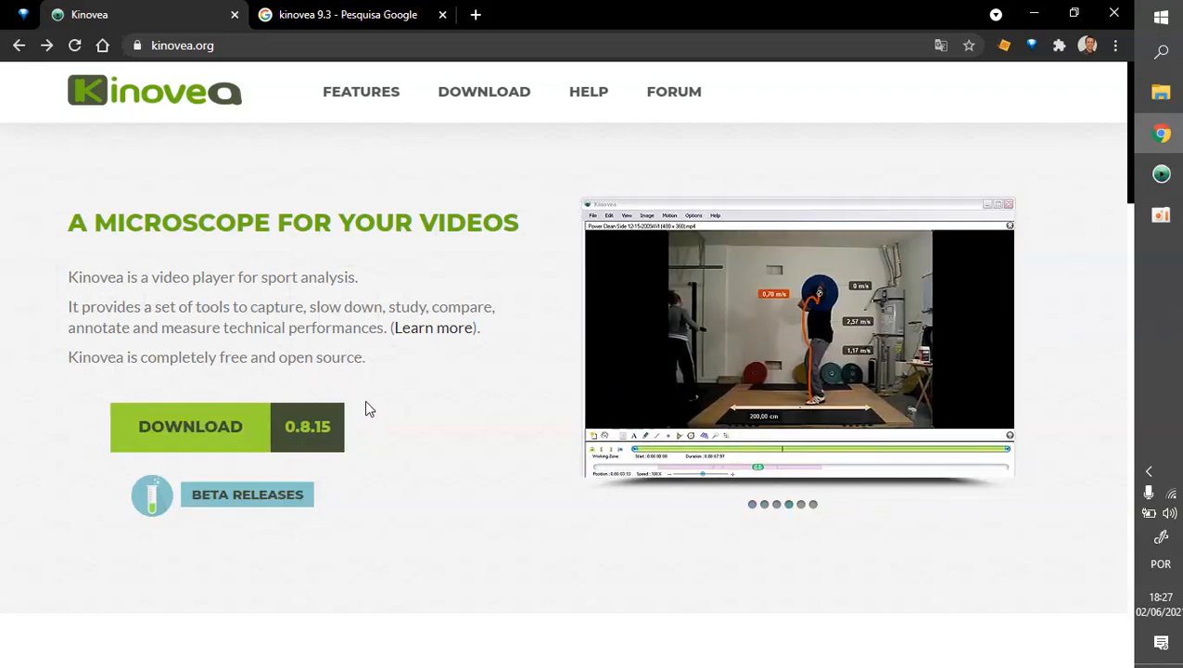
Check the version in Kinovea's About window and open the Kinovea 0.9.3 (beta) forum topic from the Google results in Chrome
{"action": "left_click", "coordinate": [1162, 178]}
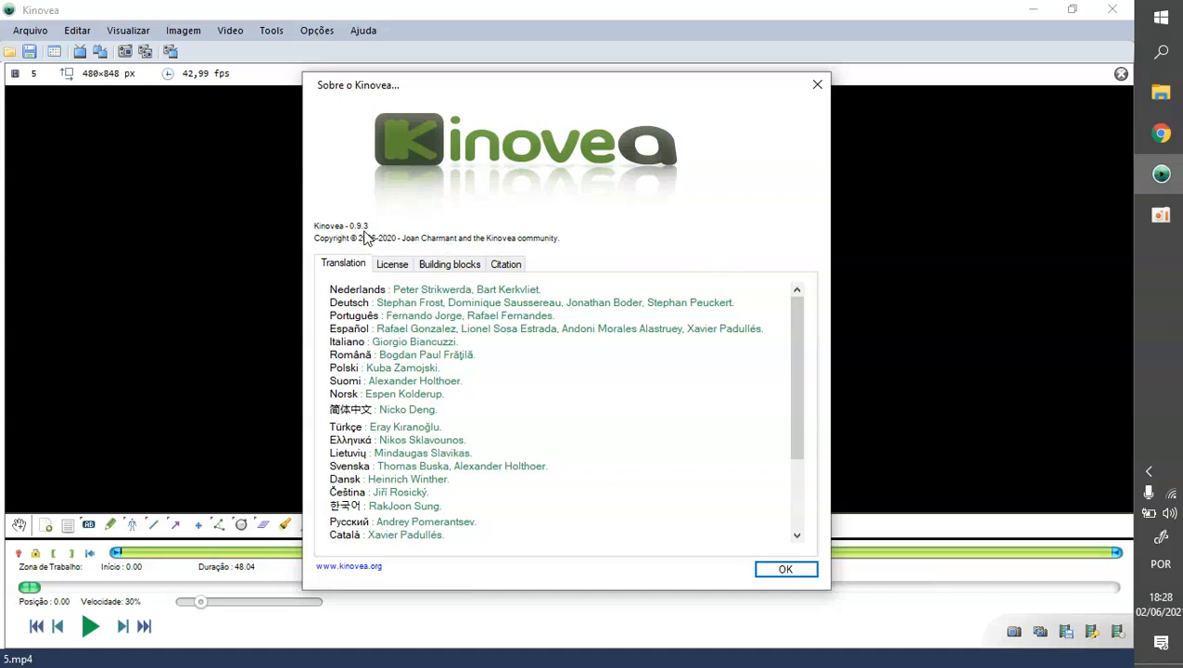
{"action": "left_click", "coordinate": [1161, 137]}
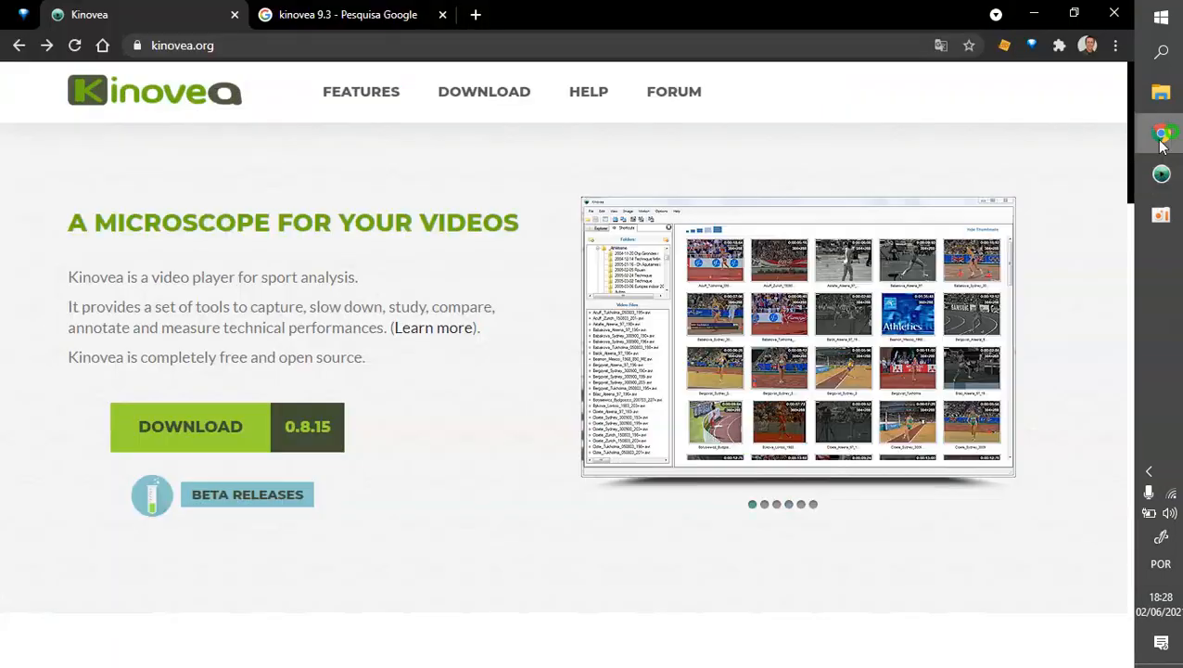
{"action": "left_click", "coordinate": [309, 14]}
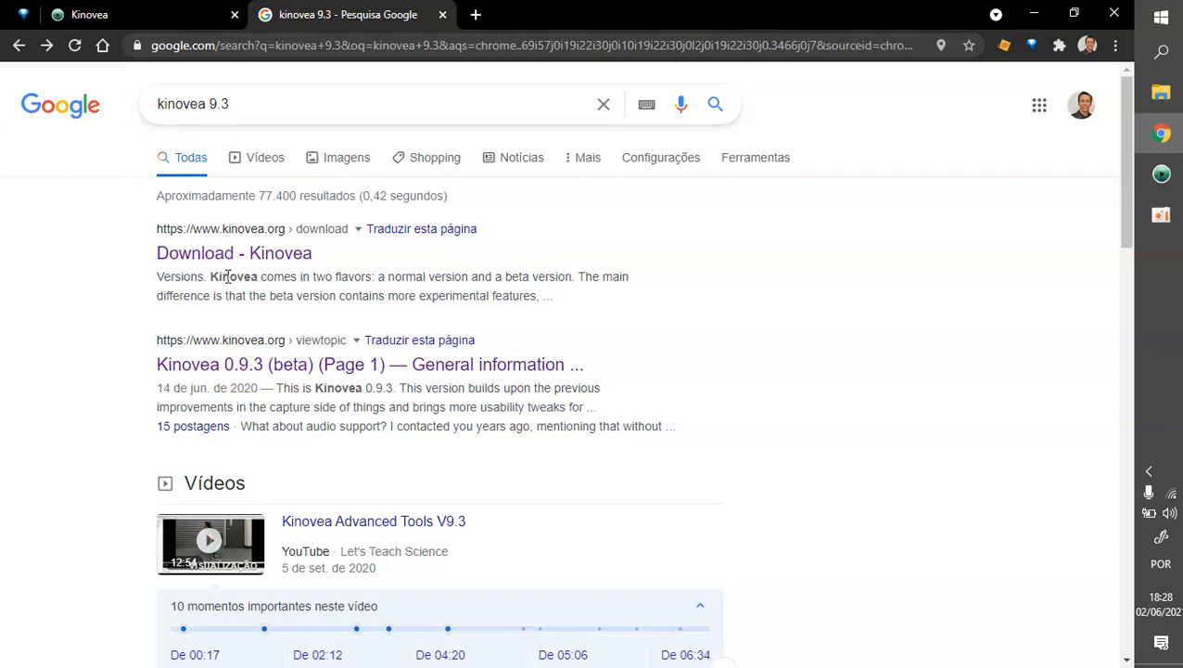
{"action": "left_click", "coordinate": [269, 372]}
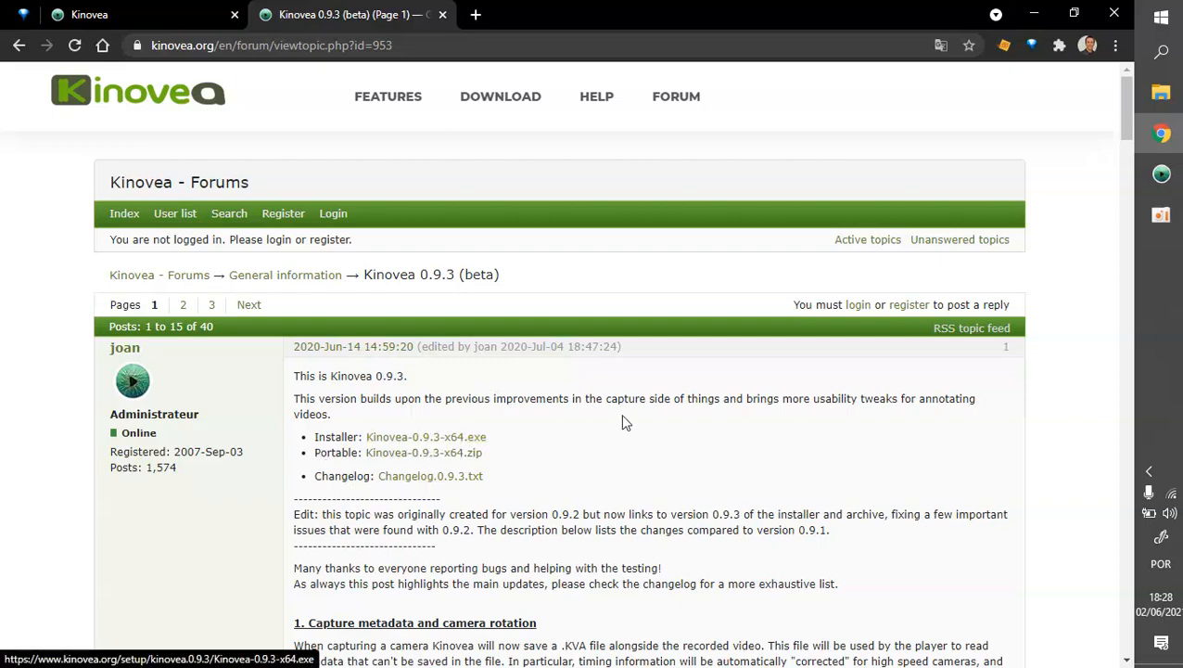
{"action": "scroll", "coordinate": [575, 427], "scroll_direction": "down", "scroll_amount": 3}
{"action": "scroll", "coordinate": [597, 501], "scroll_direction": "up", "scroll_amount": 1}
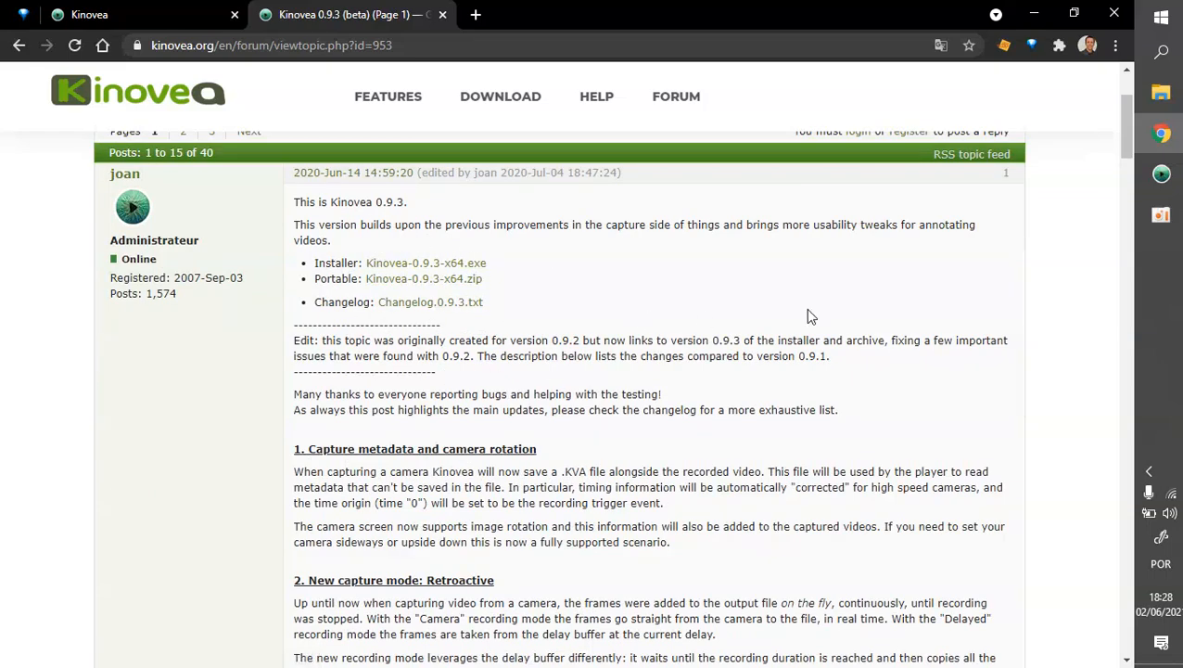
Switch to Kinovea, close the About window, and set the start of the 5.mp4 working zone at 12.82
{"action": "left_click", "coordinate": [1163, 176]}
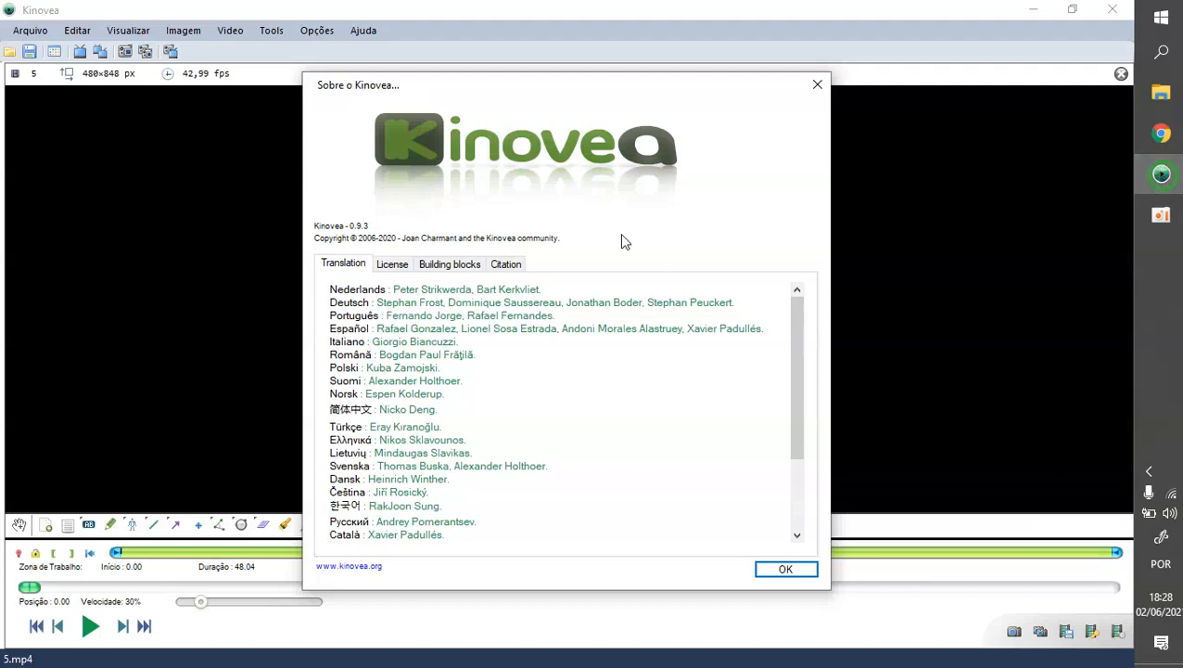
{"action": "left_click", "coordinate": [816, 86]}
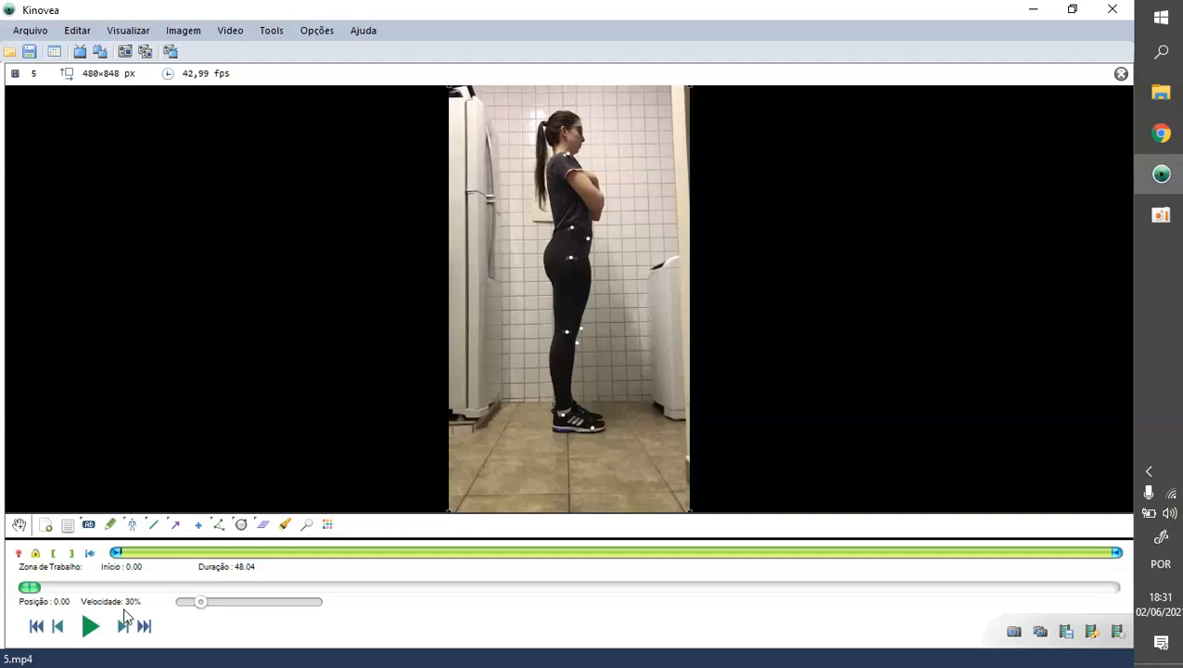
{"action": "left_click_drag", "start_coordinate": [30, 587], "coordinate": [318, 590]}
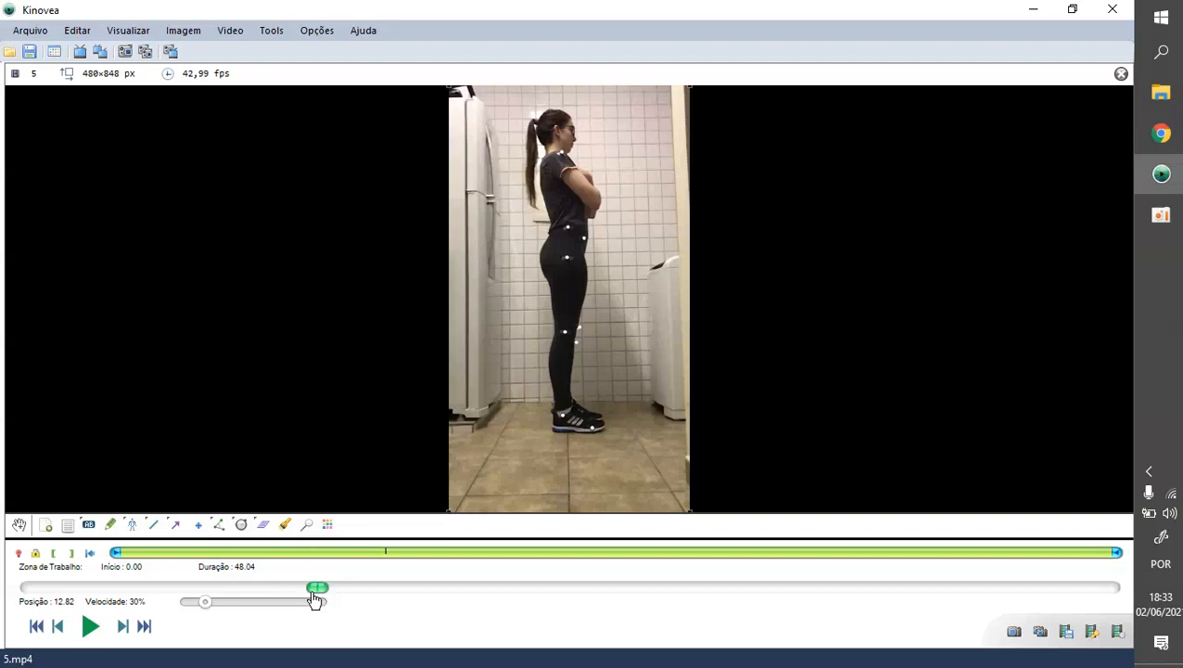
{"action": "left_click", "coordinate": [54, 554]}
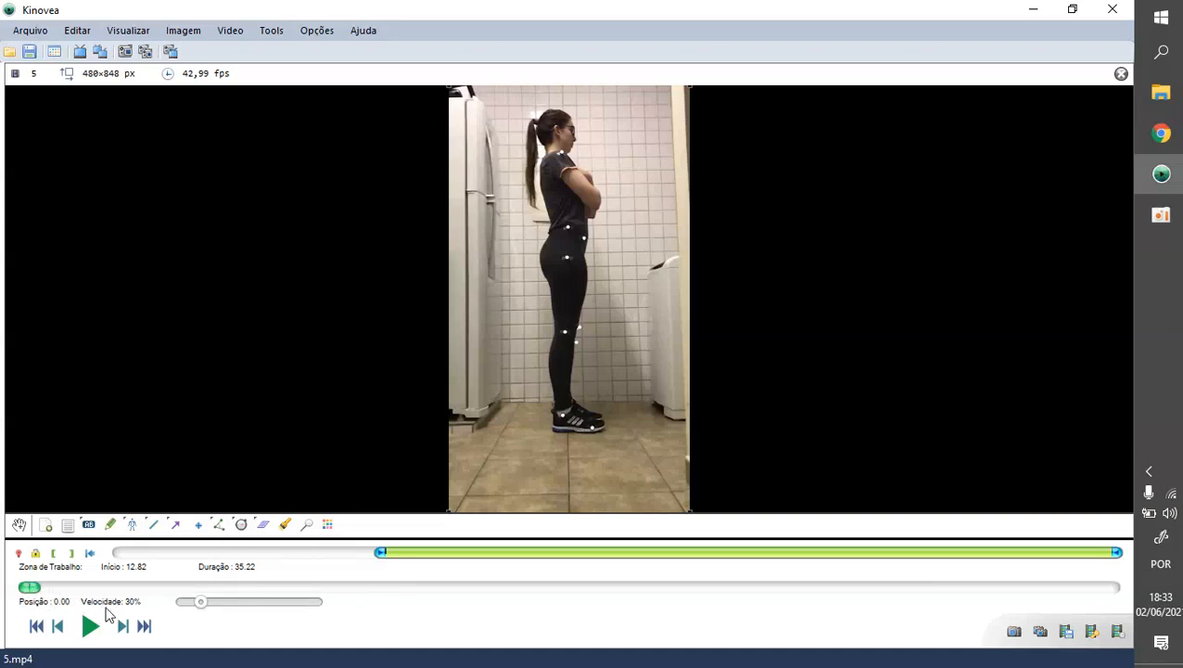
Play the squat video and try several playback speeds, finishing at 1.16x
{"action": "key", "text": "space"}
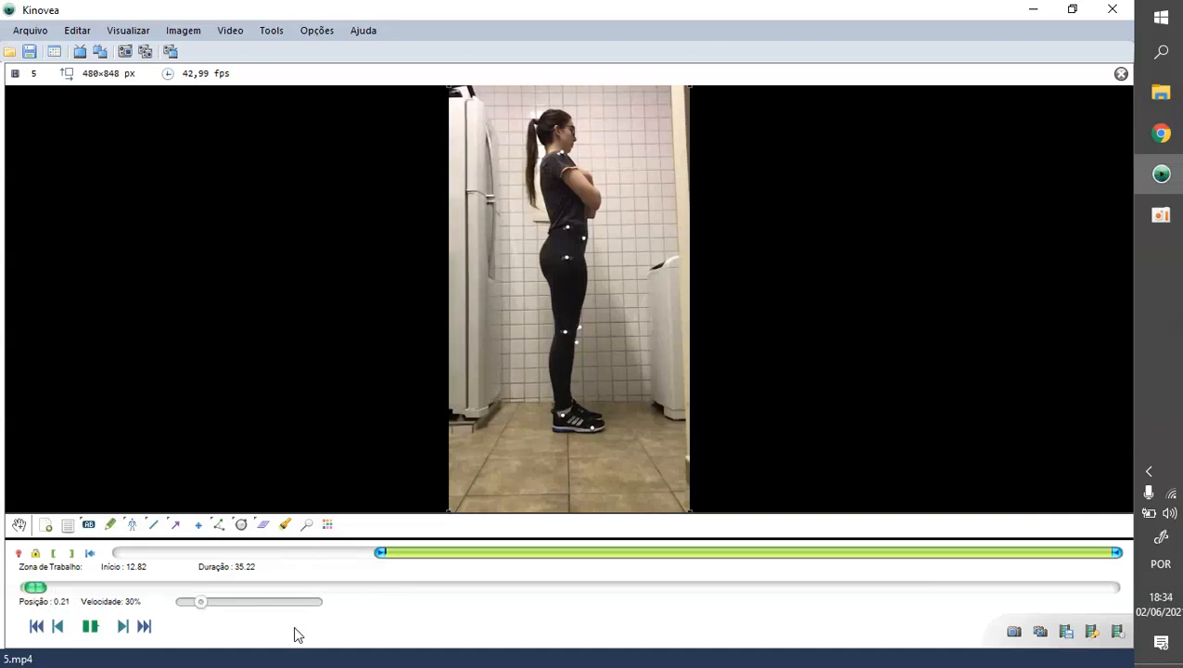
{"action": "left_click", "coordinate": [236, 604]}
{"action": "left_click", "coordinate": [282, 604]}
{"action": "left_click", "coordinate": [306, 603]}
{"action": "left_click", "coordinate": [247, 604]}
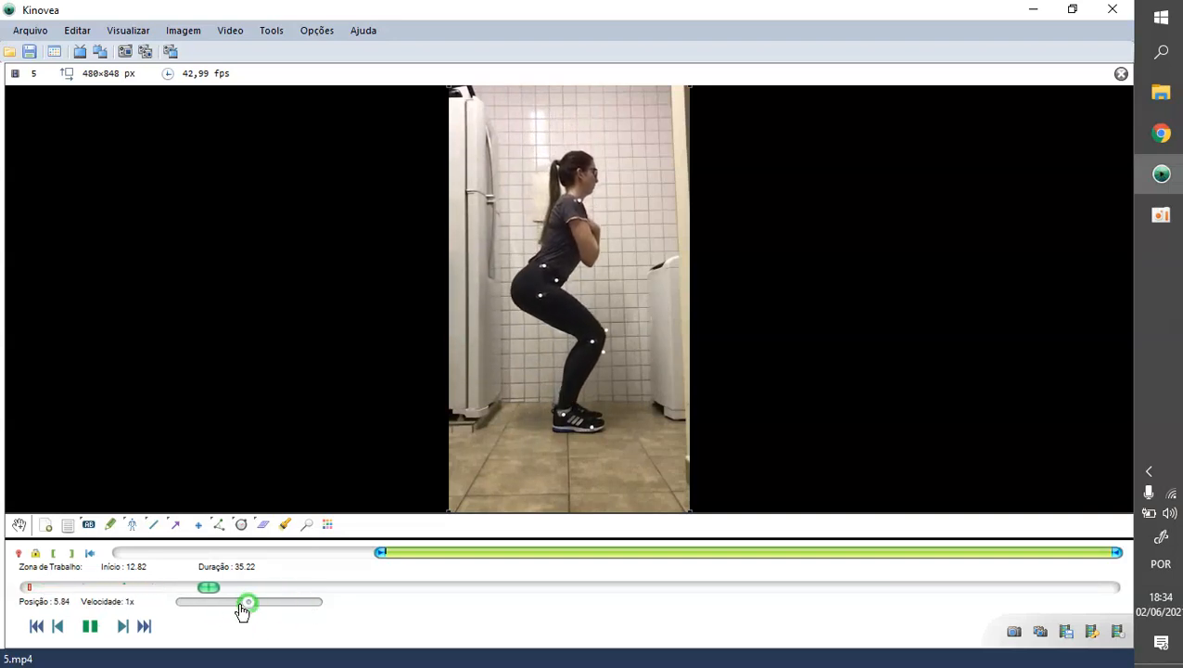
{"action": "left_click", "coordinate": [221, 604]}
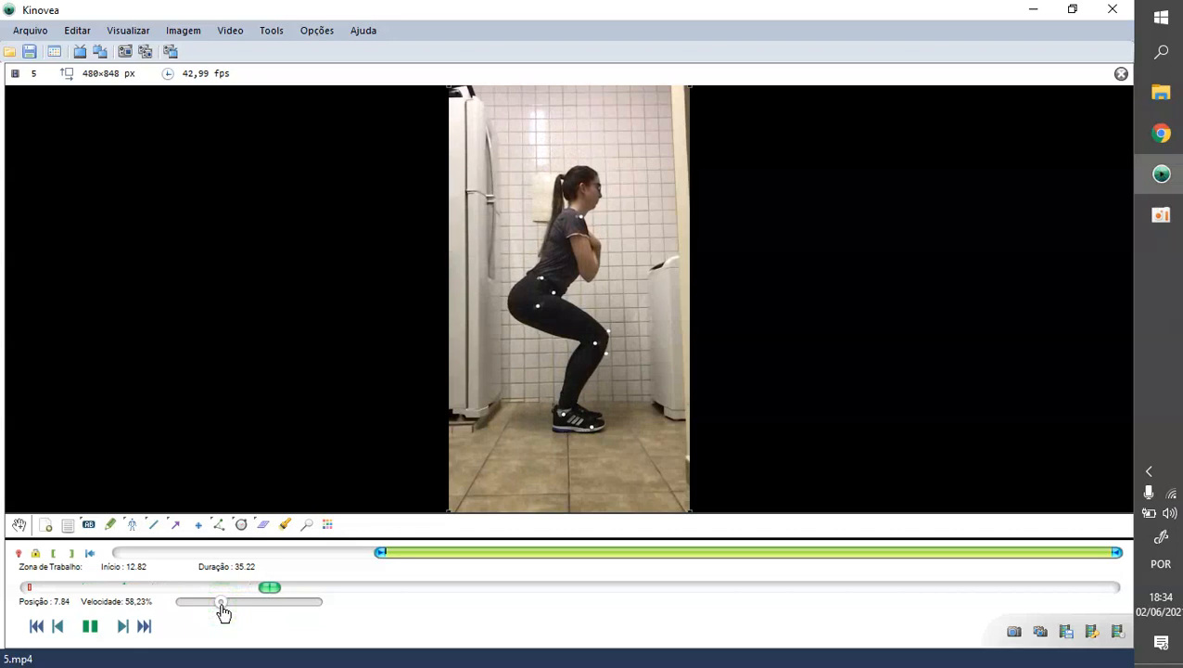
{"action": "left_click", "coordinate": [235, 603]}
{"action": "left_click", "coordinate": [260, 603]}
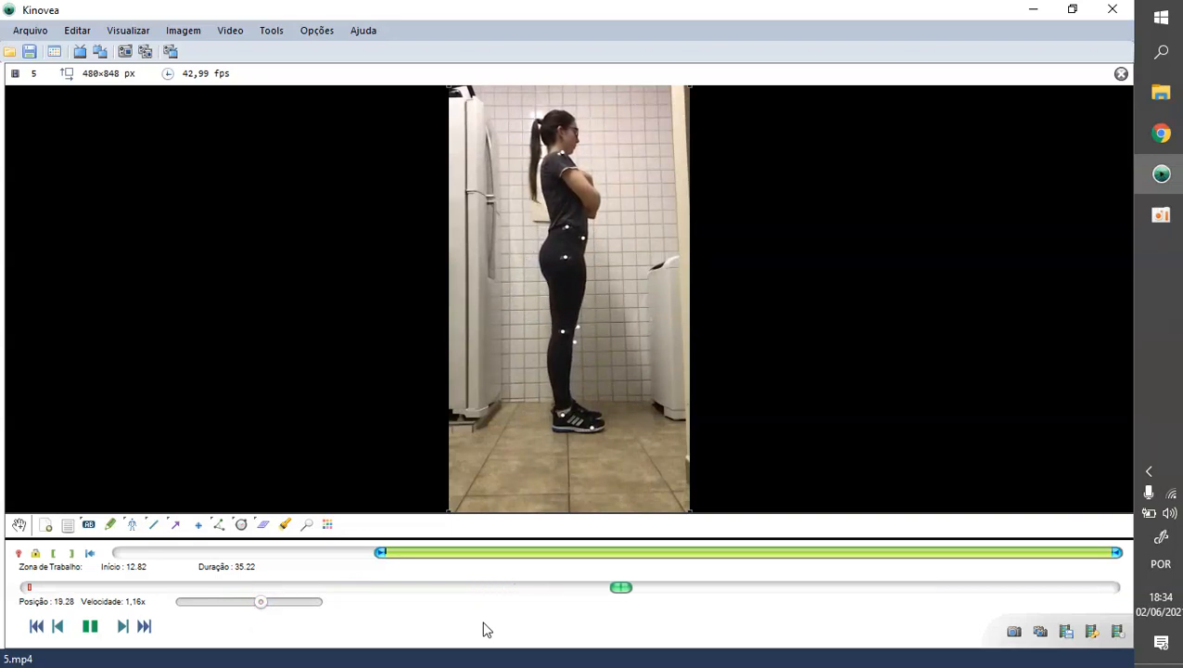
Pause at 22.05, set the working zone's end there, and play back the trimmed section
{"action": "key", "text": "space"}
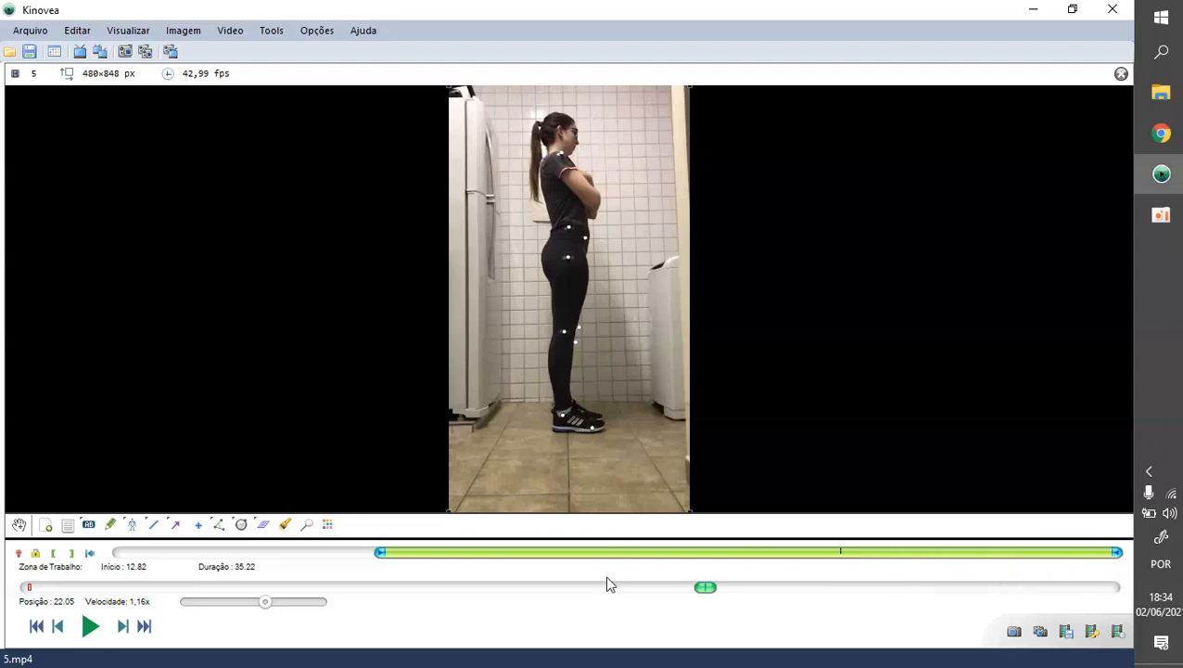
{"action": "left_click", "coordinate": [71, 555]}
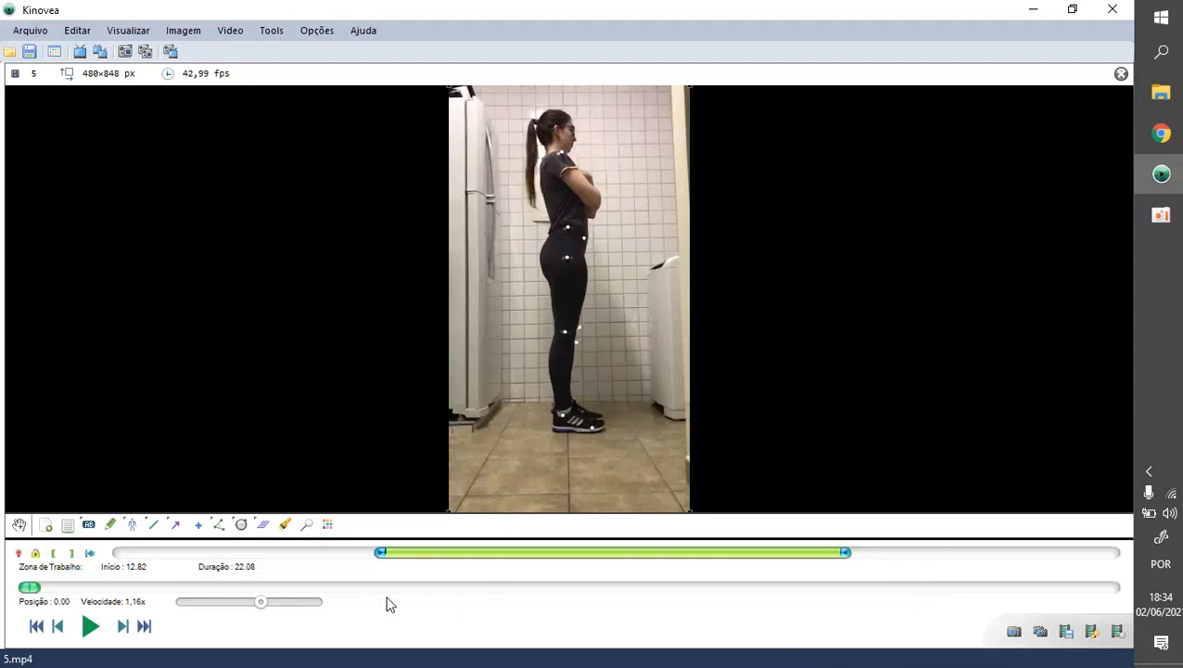
{"action": "left_click", "coordinate": [89, 627]}
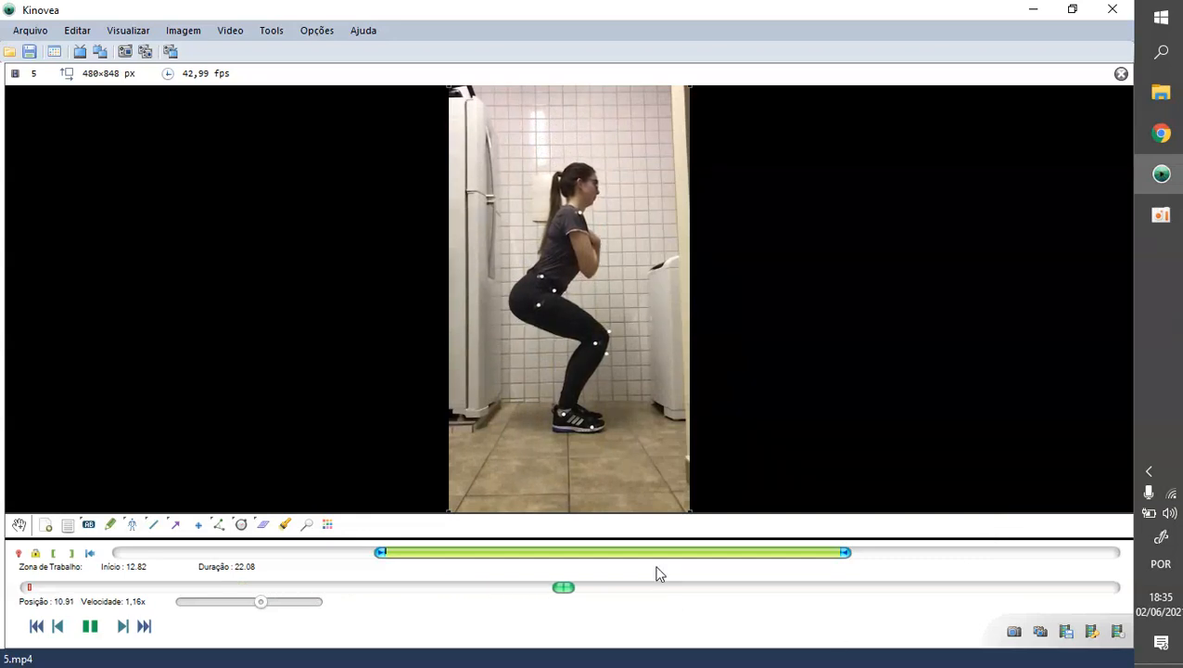
{"action": "left_click", "coordinate": [92, 629]}
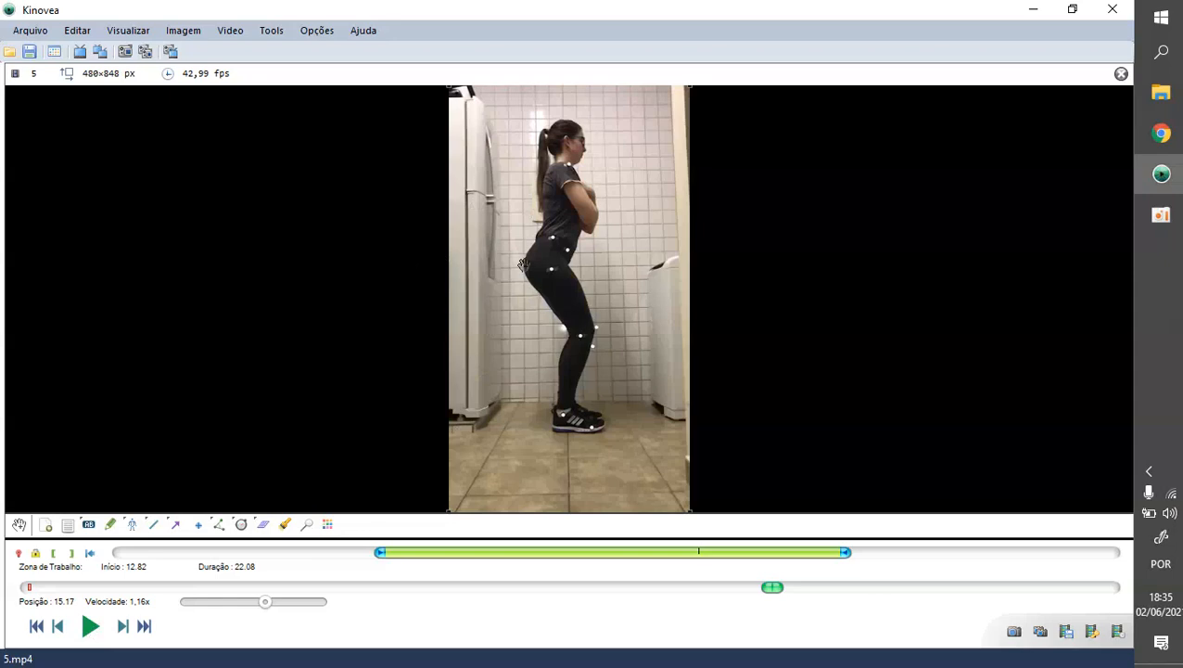
Open the video teste.mp4 and play it, pausing at 17.87
{"action": "left_click", "coordinate": [11, 53]}
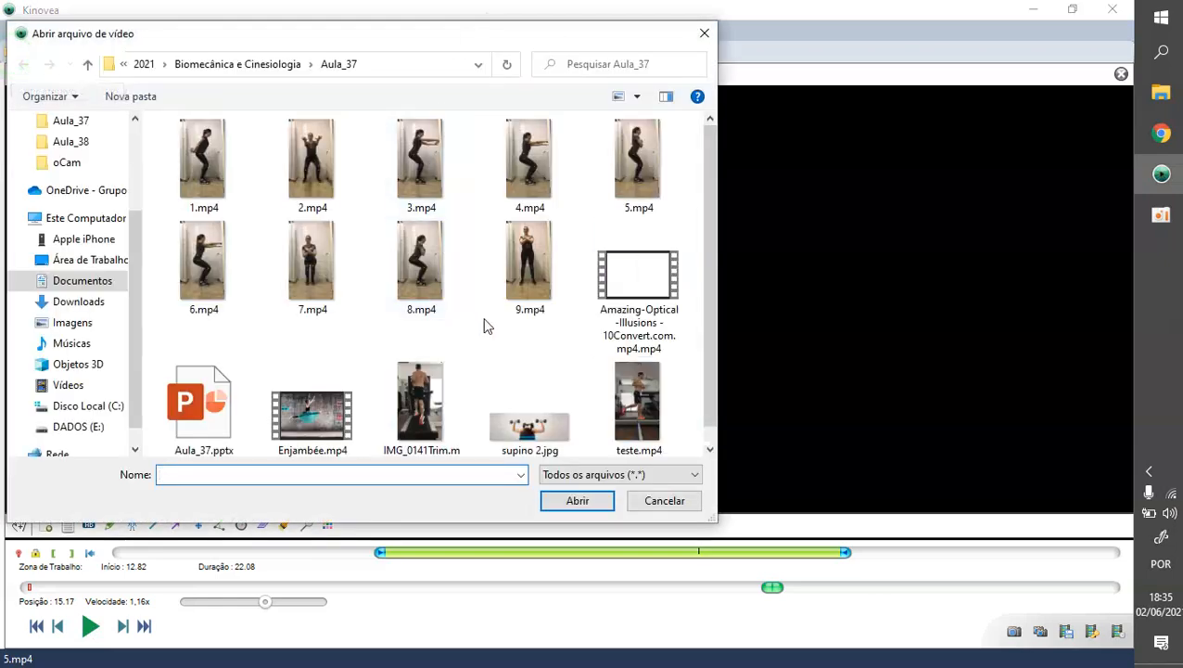
{"action": "double_click", "coordinate": [640, 395]}
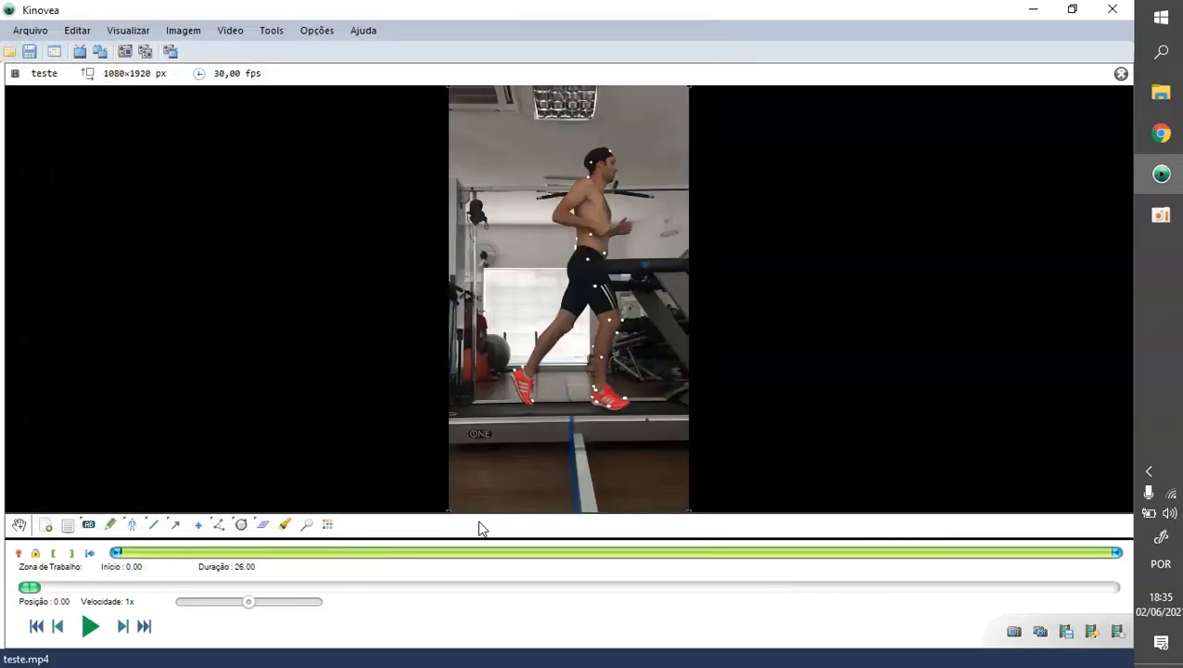
{"action": "left_click", "coordinate": [94, 632]}
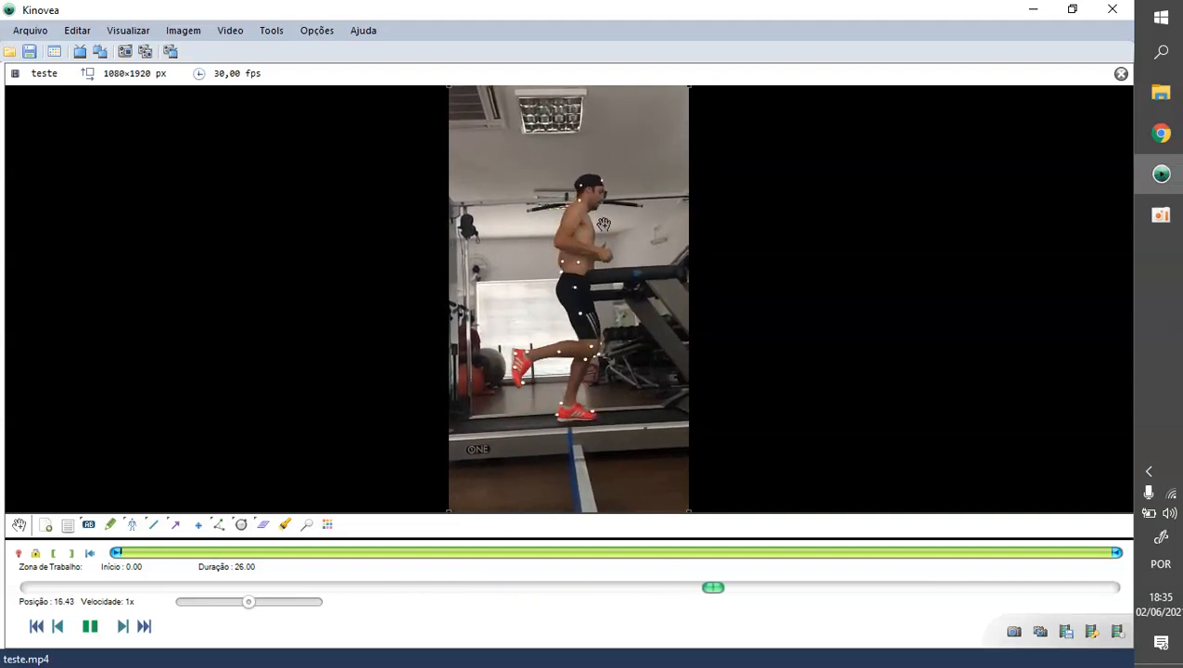
{"action": "key", "text": "space"}
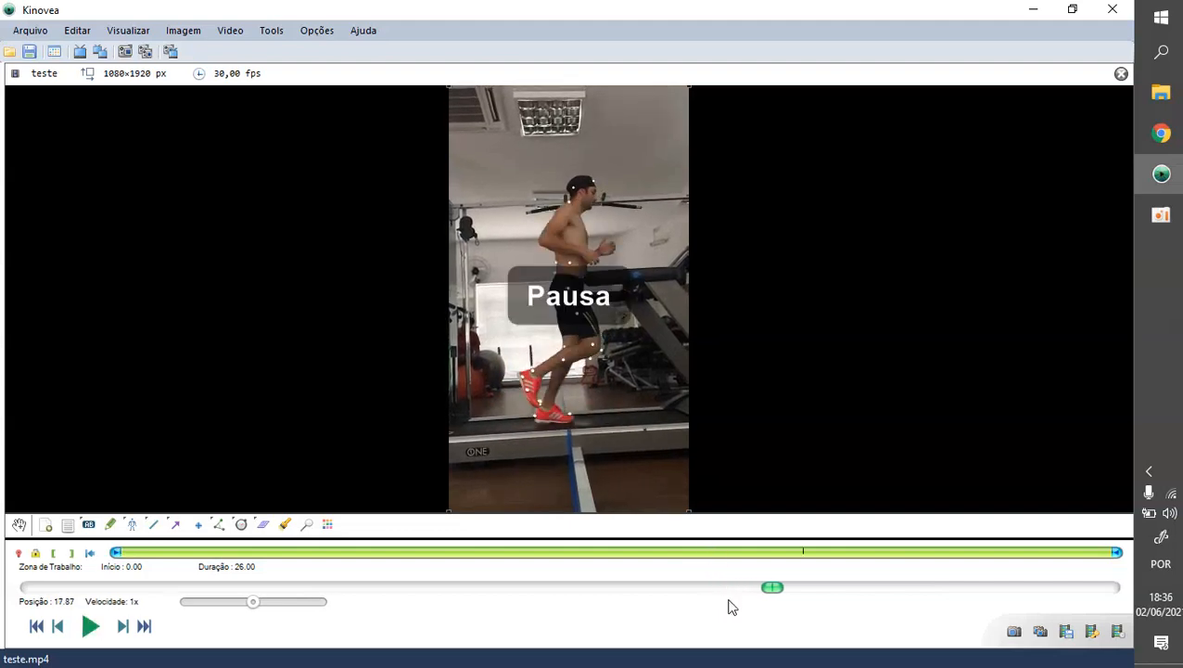
Move back through the treadmill video to 8.50 and play on to the foot contact at 9.10
{"action": "left_click_drag", "start_coordinate": [771, 587], "coordinate": [349, 586]}
{"action": "left_click", "coordinate": [594, 587]}
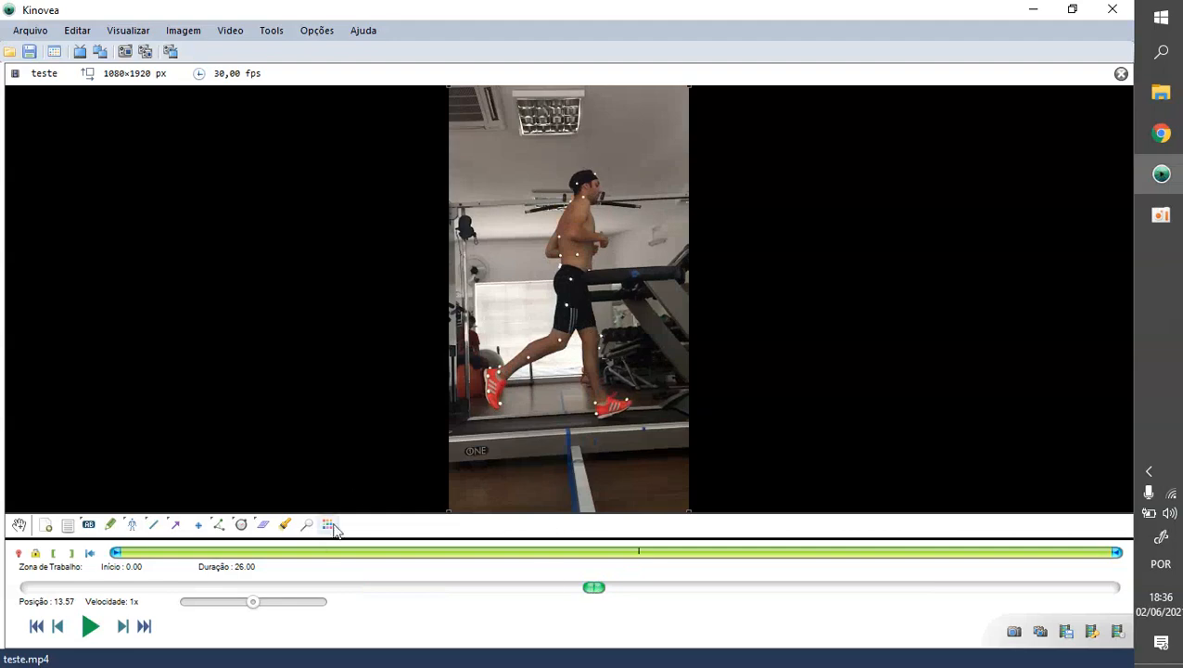
{"action": "left_click", "coordinate": [381, 587]}
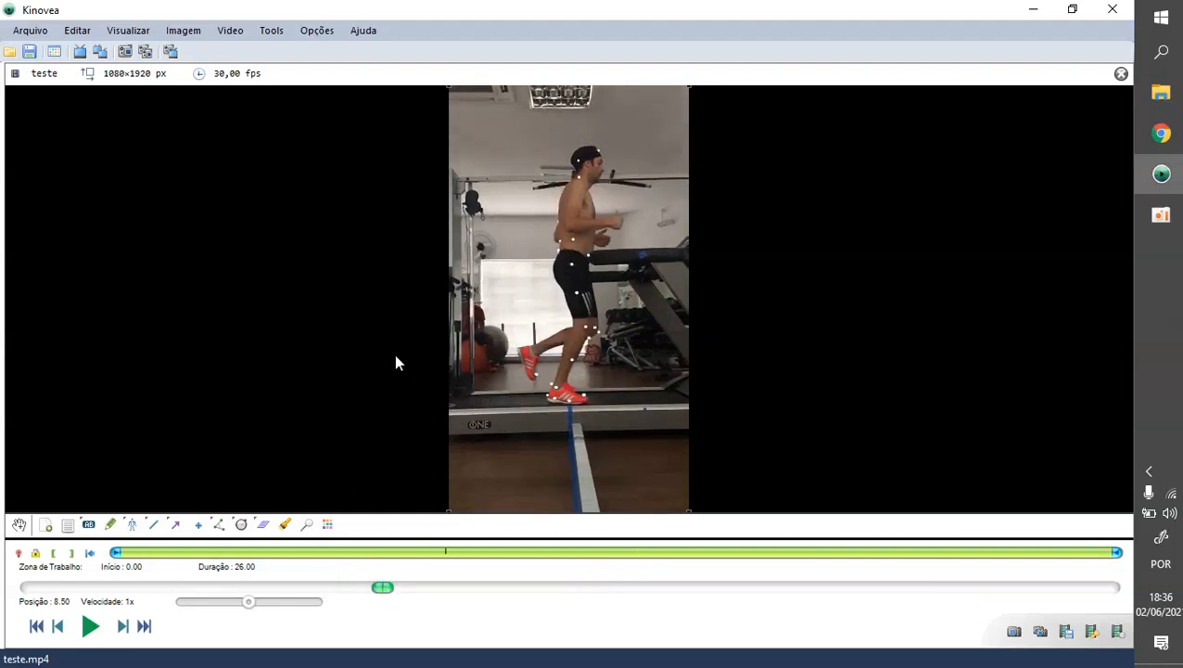
{"action": "key", "text": "space"}
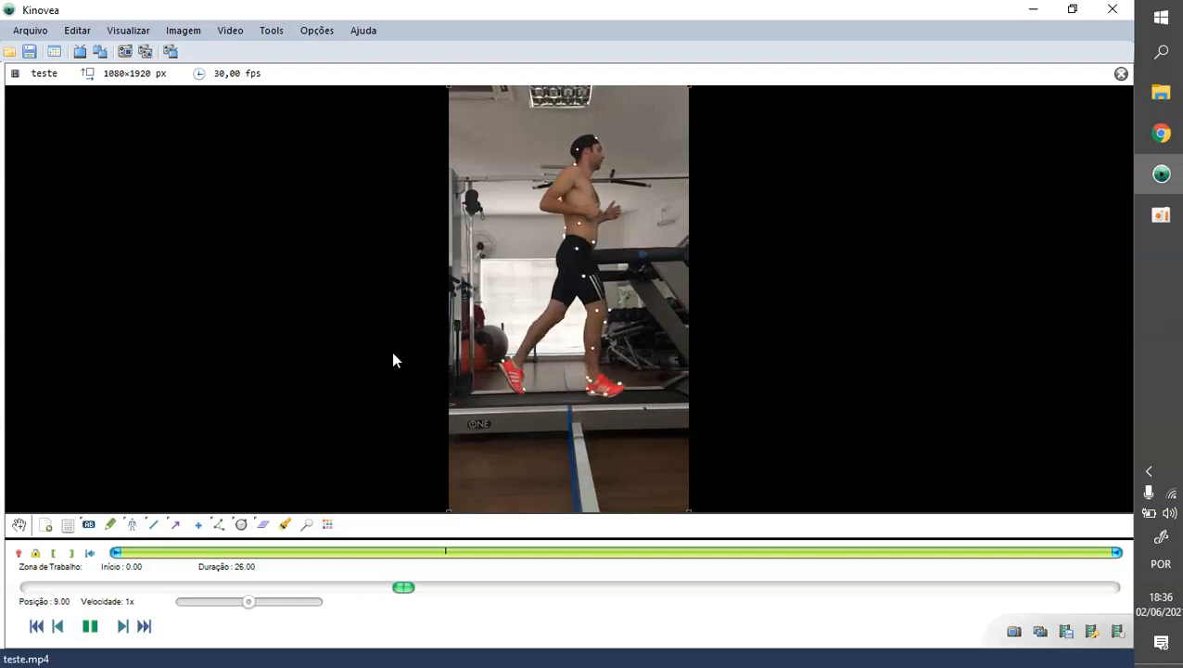
{"action": "key", "text": "space"}
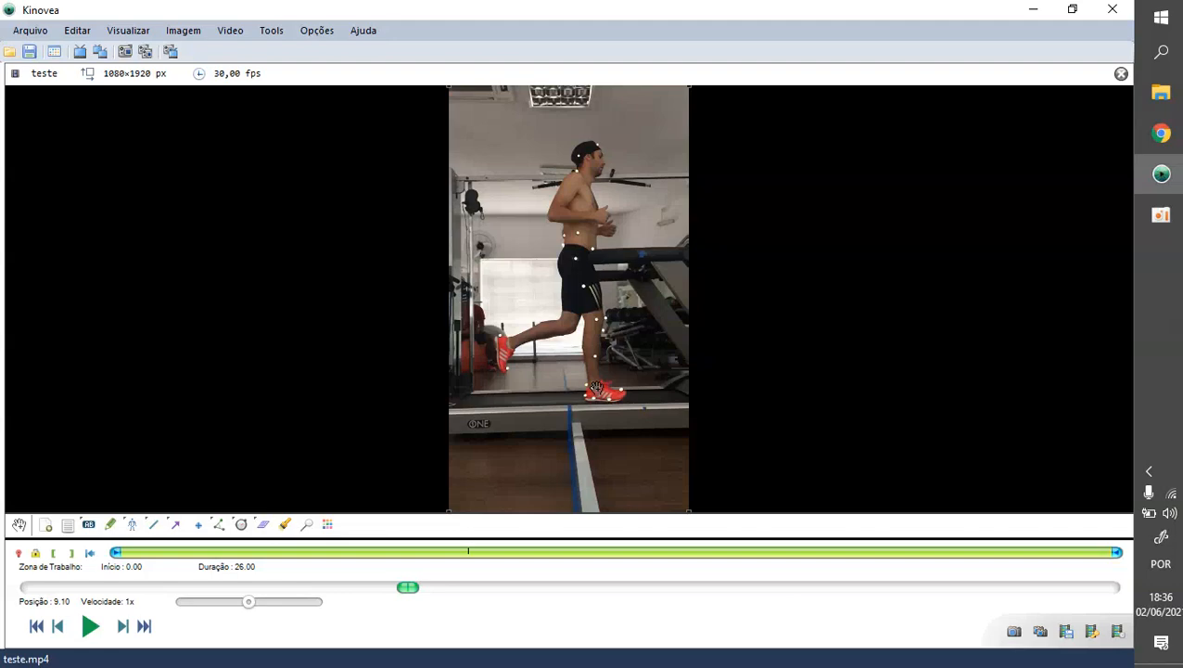
Zoom to 200% on the runner's front foot and step back and forth frame by frame around ground contact, stopping at 9.07
{"action": "scroll", "coordinate": [576, 436], "scroll_direction": "up", "scroll_amount": 5}
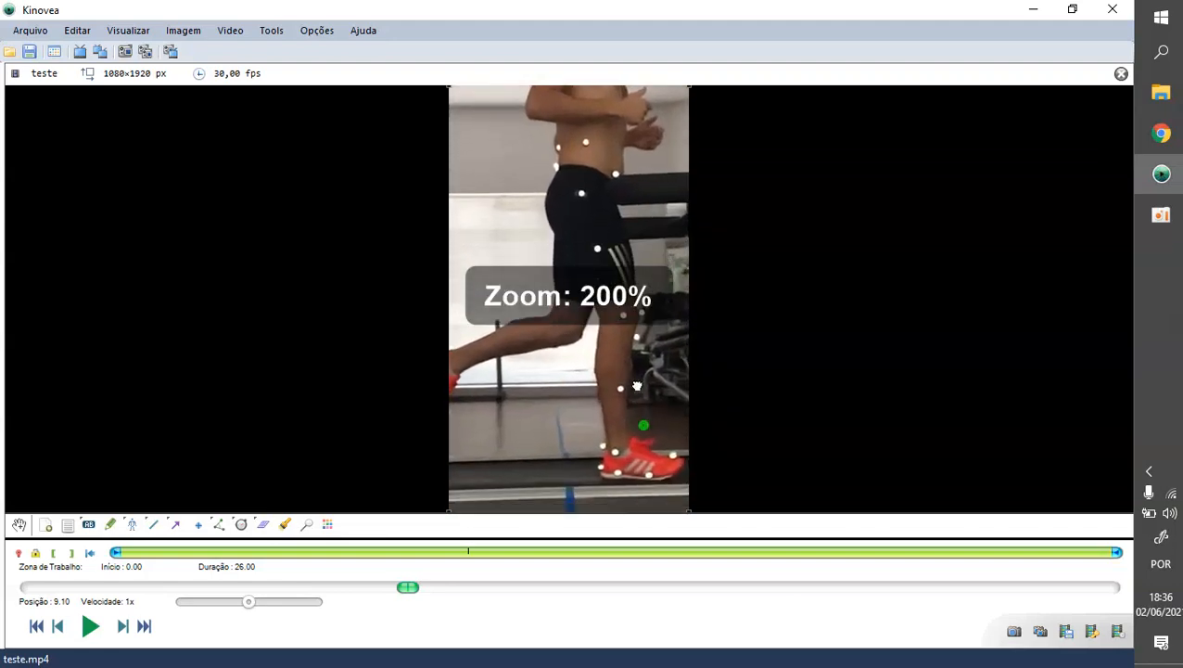
{"action": "left_click_drag", "start_coordinate": [637, 386], "coordinate": [576, 229]}
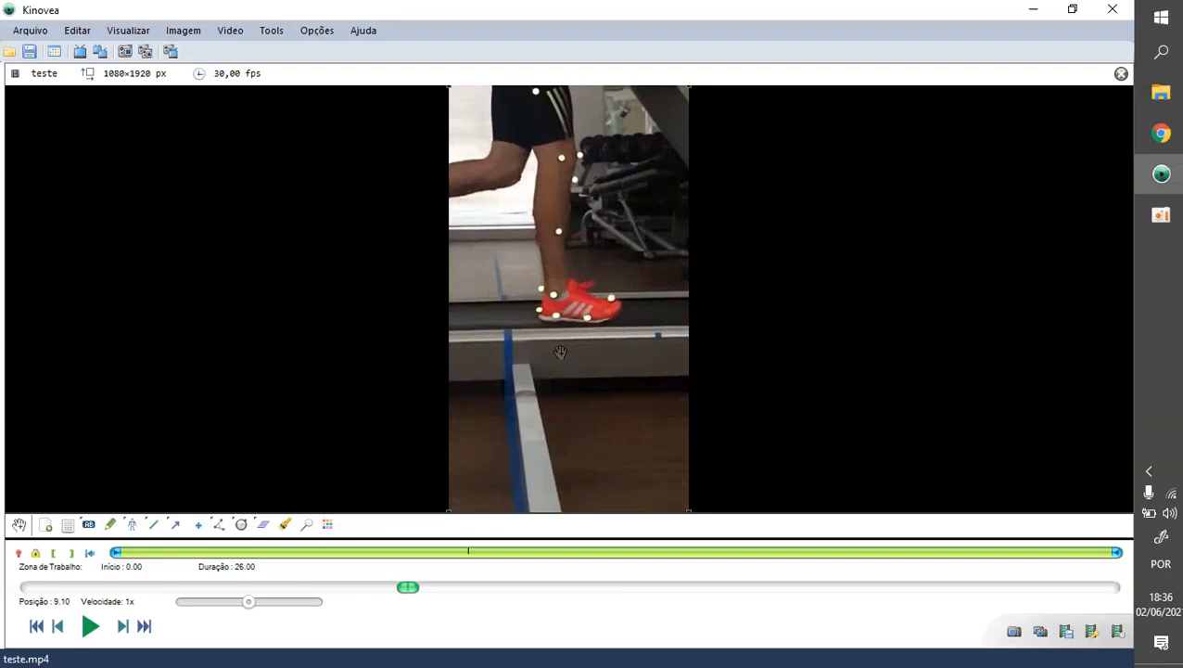
{"action": "key", "text": "Left"}
{"action": "key", "text": "Left"}
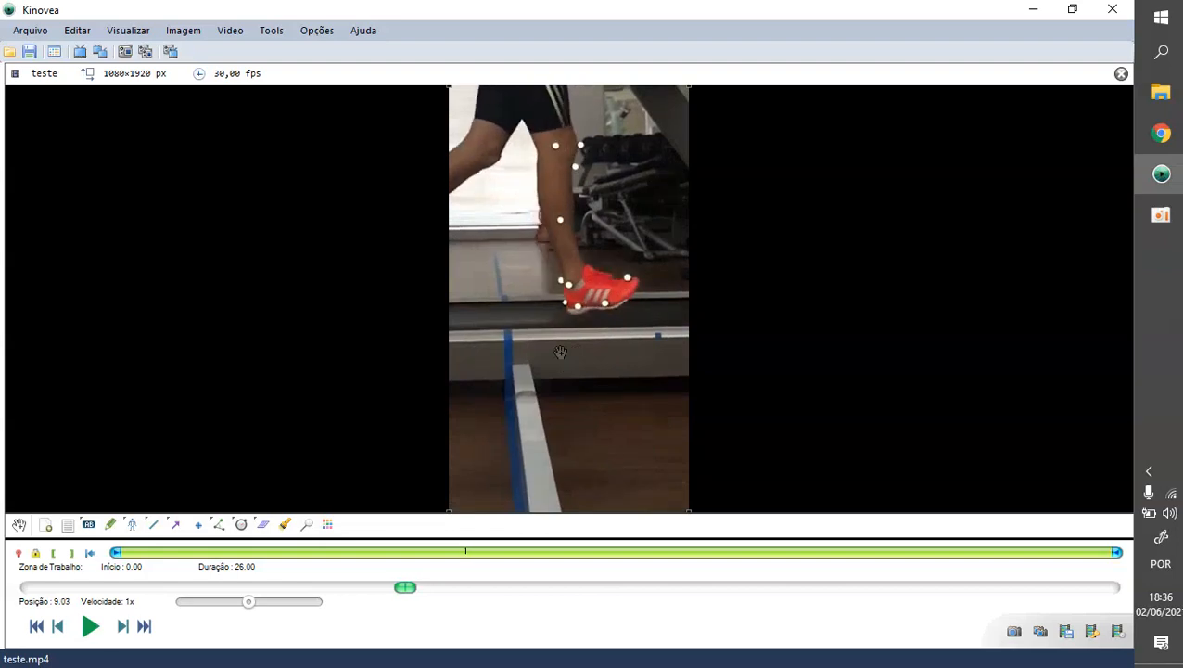
{"action": "key", "text": "Right"}
{"action": "key", "text": "Left"}
{"action": "key", "text": "Right"}
{"action": "key", "text": "Left"}
{"action": "key", "text": "Right"}
{"action": "key", "text": "Left"}
{"action": "key", "text": "Right"}
{"action": "key", "text": "Left"}
{"action": "key", "text": "Right"}
{"action": "key", "text": "Left"}
{"action": "key", "text": "Right"}
{"action": "key", "text": "Left"}
{"action": "key", "text": "Right"}
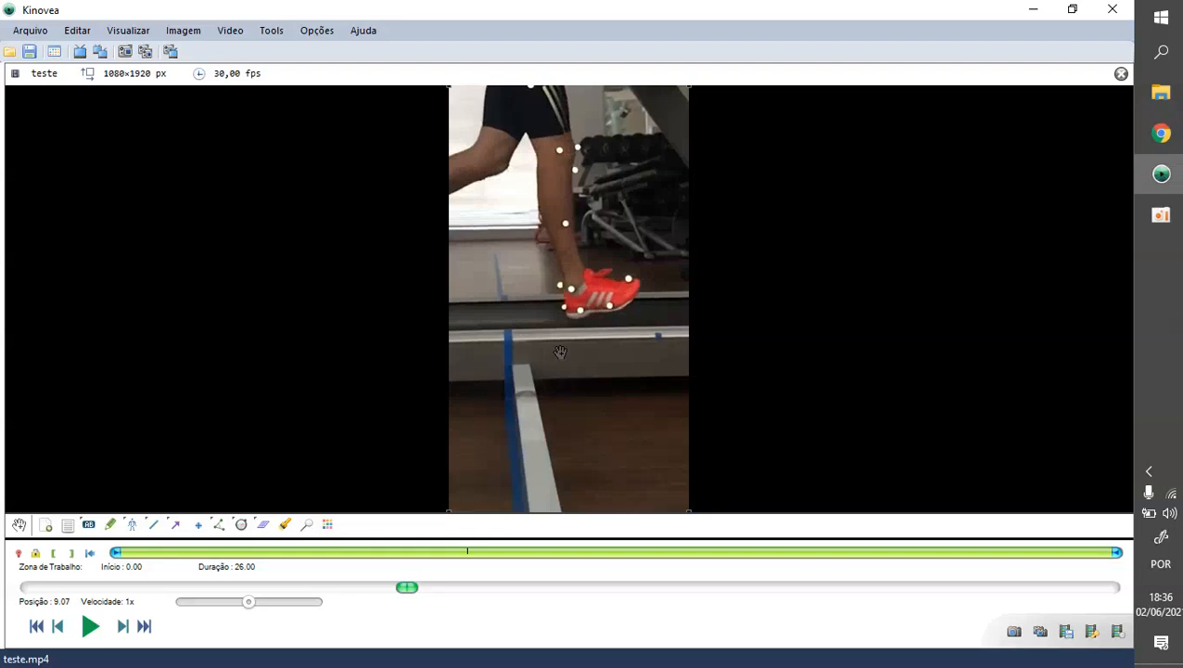
Compare the neighbouring frames at 9.03 and 9.07 and set the working zone's start at 9.07
{"action": "key", "text": "Left"}
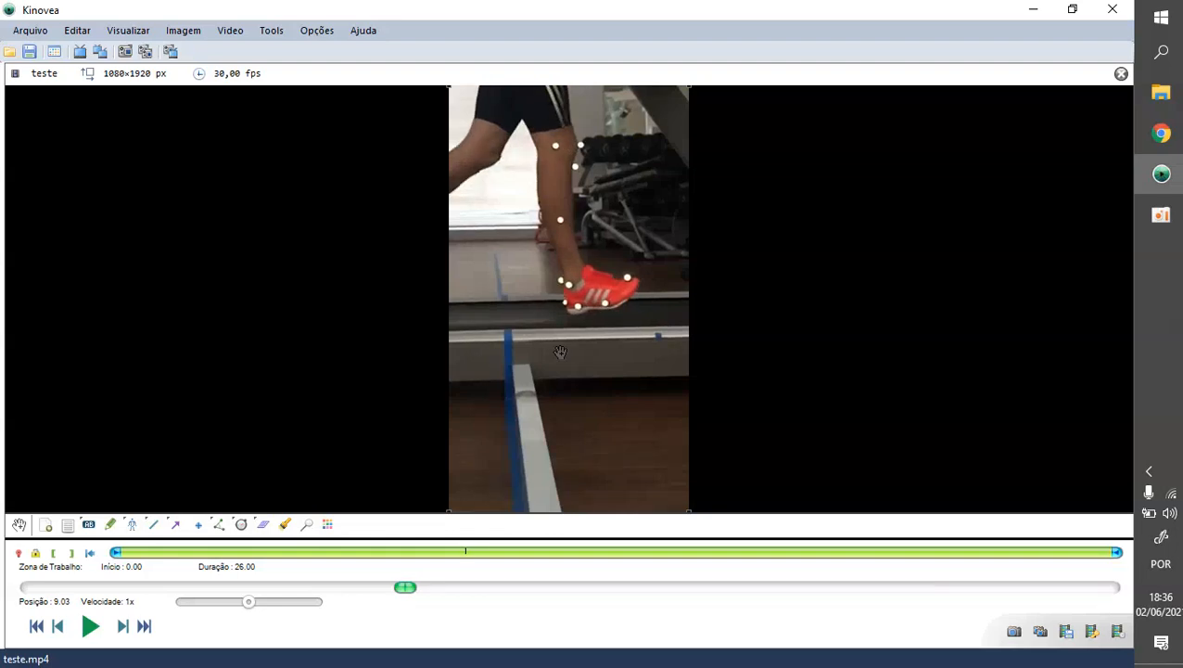
{"action": "key", "text": "Right"}
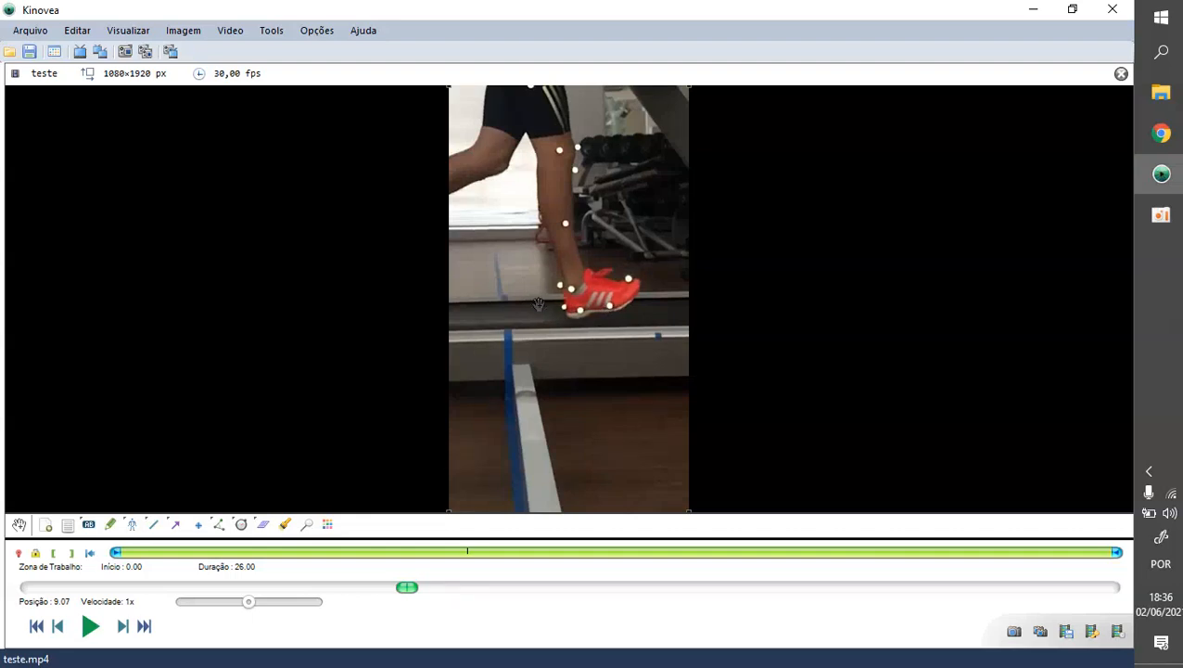
{"action": "left_click", "coordinate": [53, 554]}
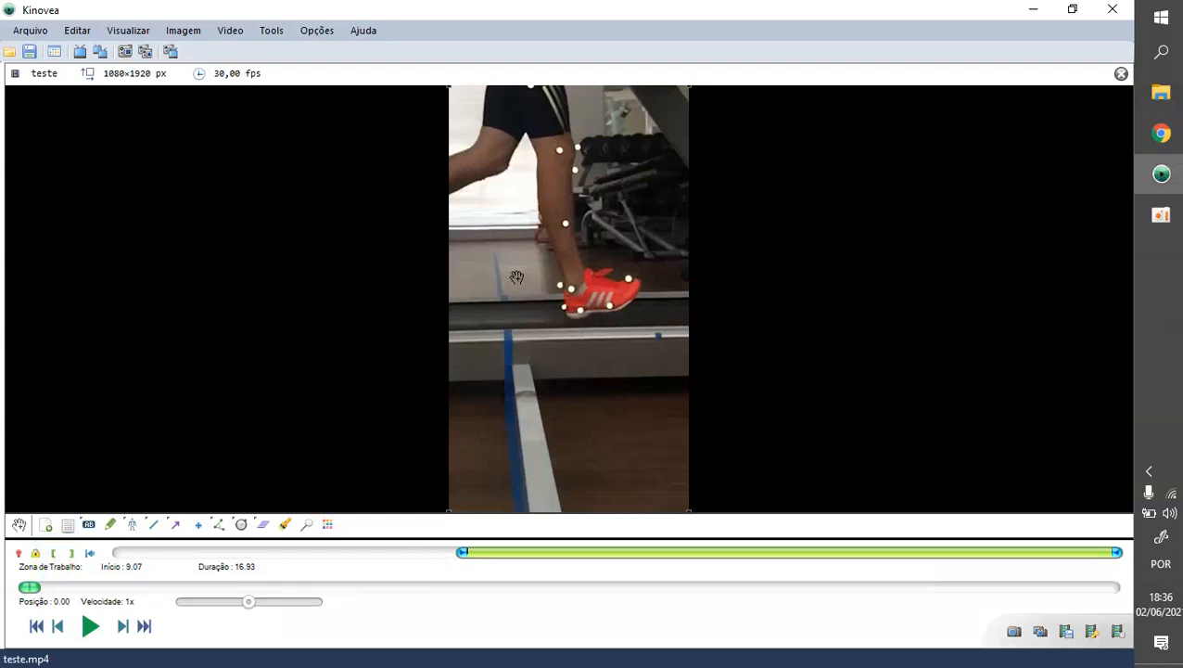
Zoom out to show the whole runner and play the trimmed video at normal speed, pausing at 1.87
{"action": "scroll", "coordinate": [519, 278], "scroll_direction": "down", "scroll_amount": 8}
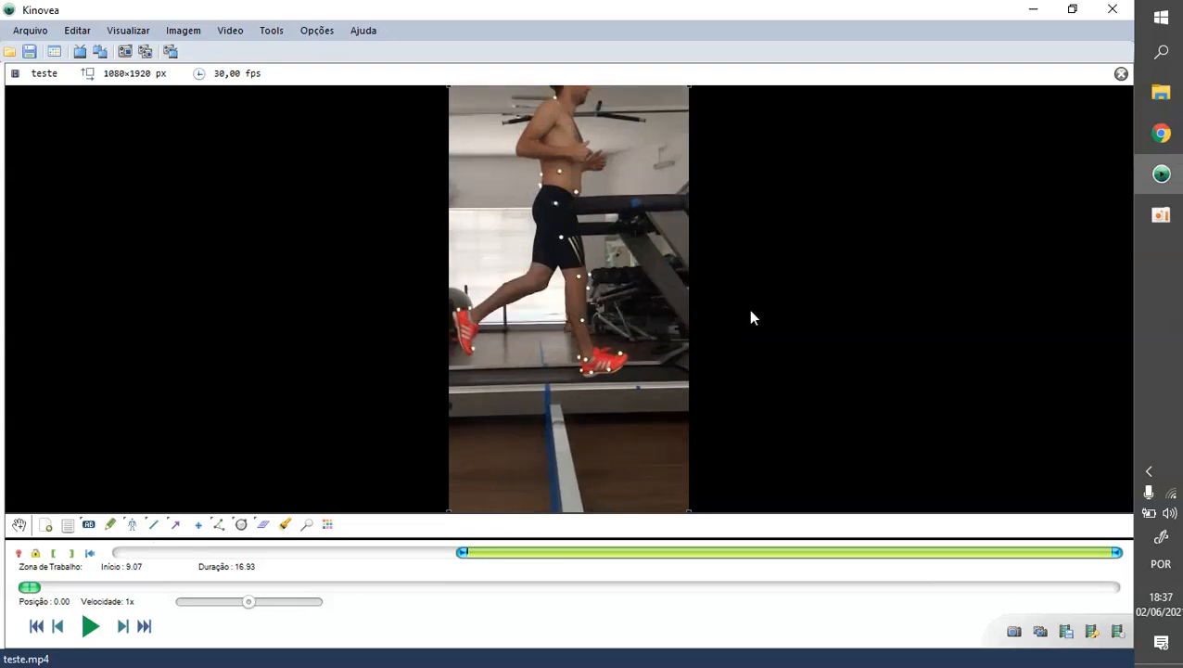
{"action": "key", "text": "space"}
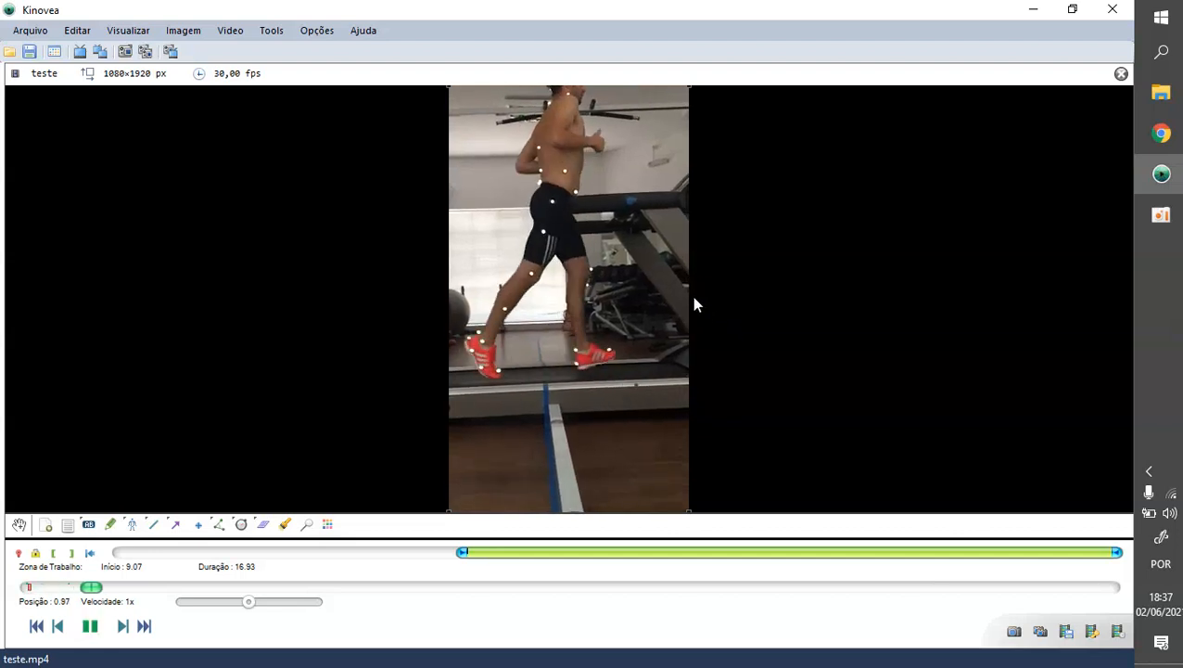
{"action": "key", "text": "space"}
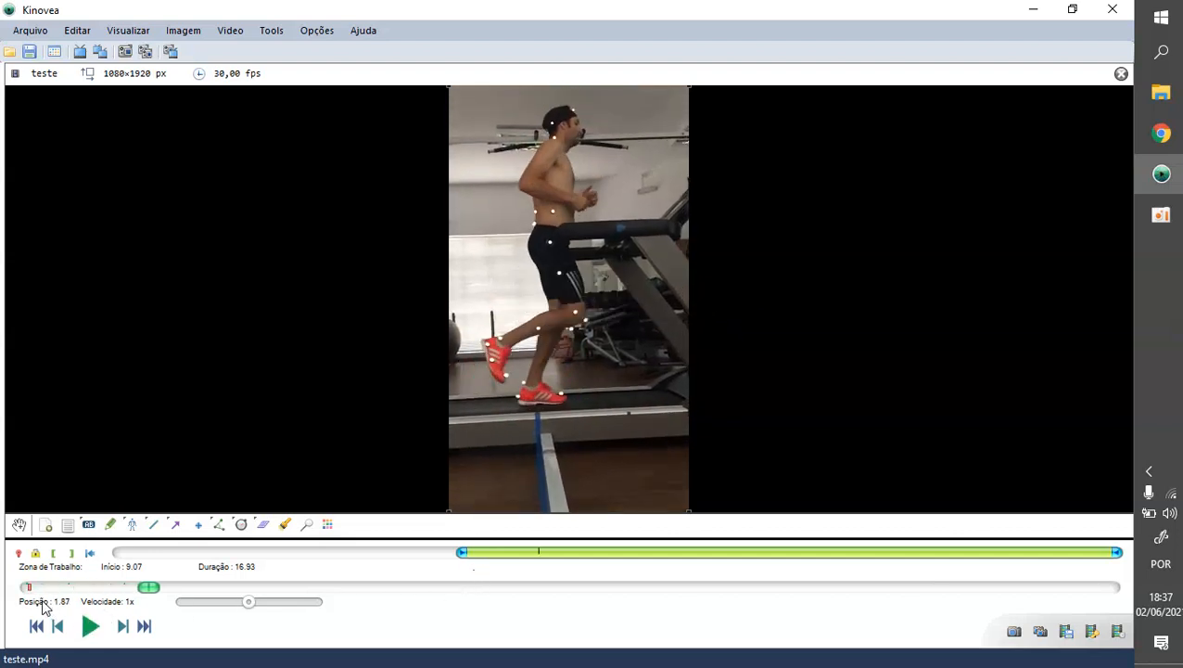
Return to the start, slow playback to 39.24%, and play on to the foot contact at 4.13
{"action": "left_click", "coordinate": [29, 589]}
{"action": "left_click", "coordinate": [208, 603]}
{"action": "key", "text": "space"}
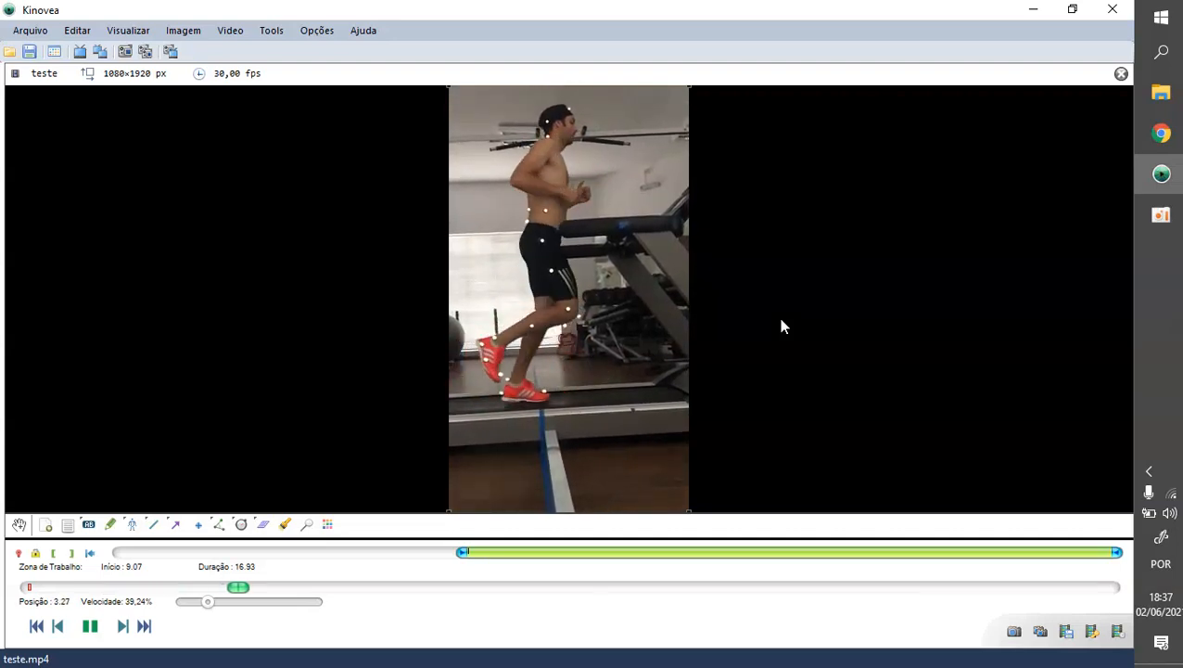
{"action": "key", "text": "space"}
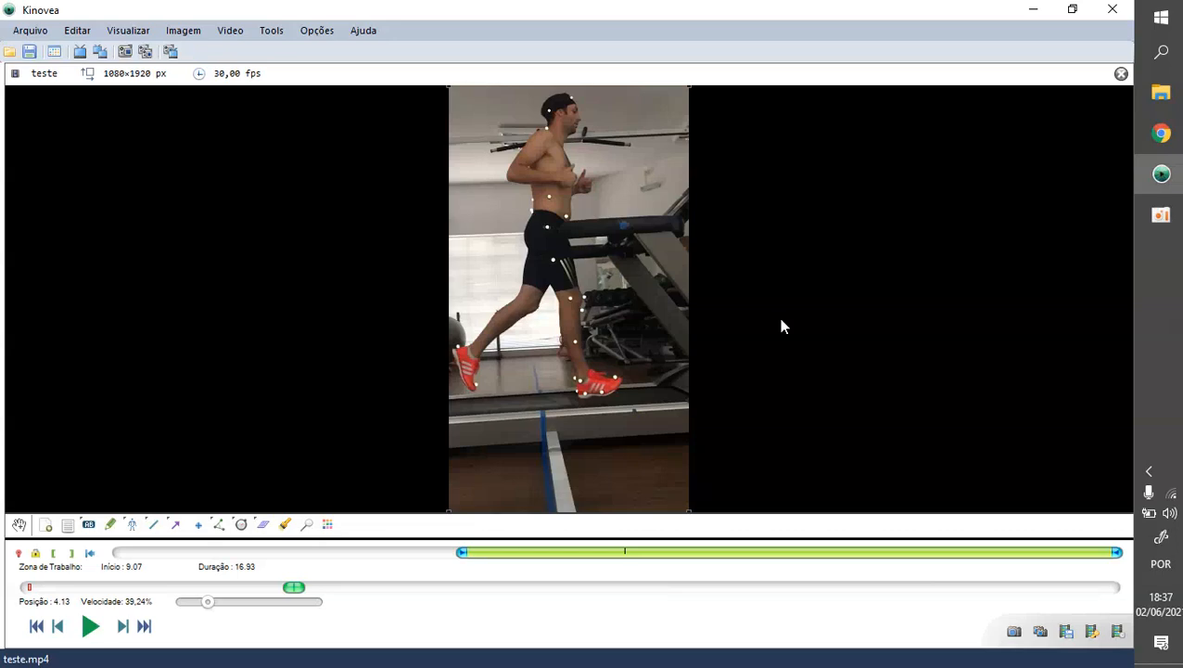
Zoom in on the runner's front foot, compare the frames at 4.13 and 4.17, and set the working zone's end at 4.13
{"action": "scroll", "coordinate": [606, 412], "scroll_direction": "up", "scroll_amount": 4}
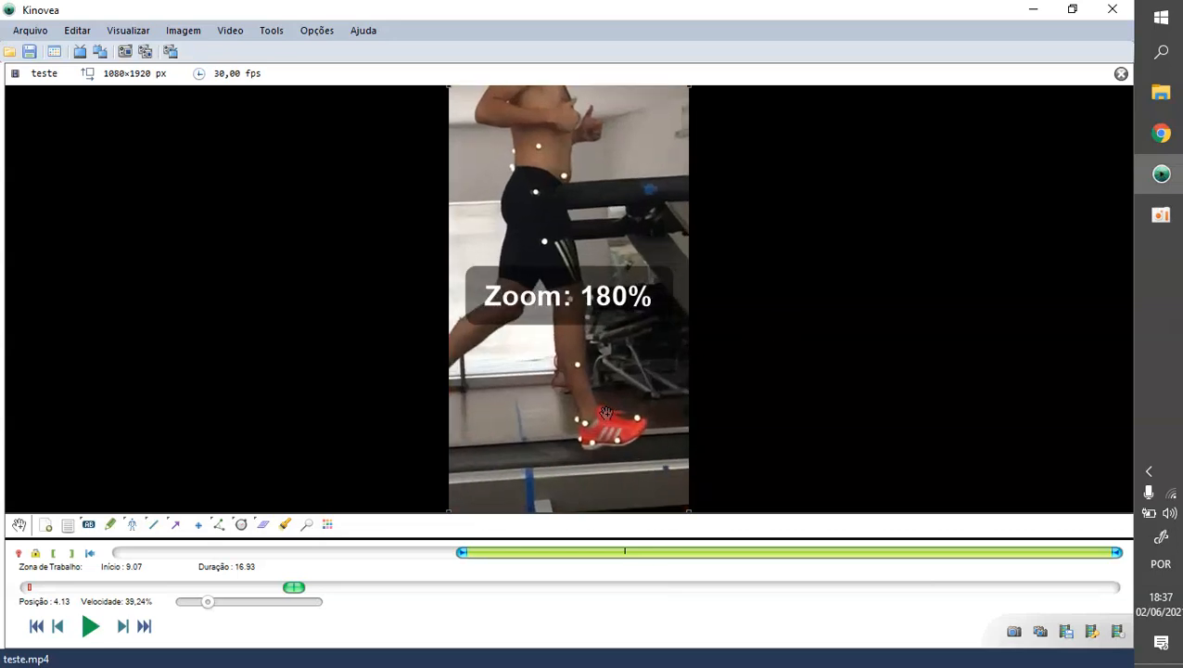
{"action": "left_click_drag", "start_coordinate": [617, 406], "coordinate": [580, 295]}
{"action": "scroll", "coordinate": [572, 371], "scroll_direction": "up", "scroll_amount": 1}
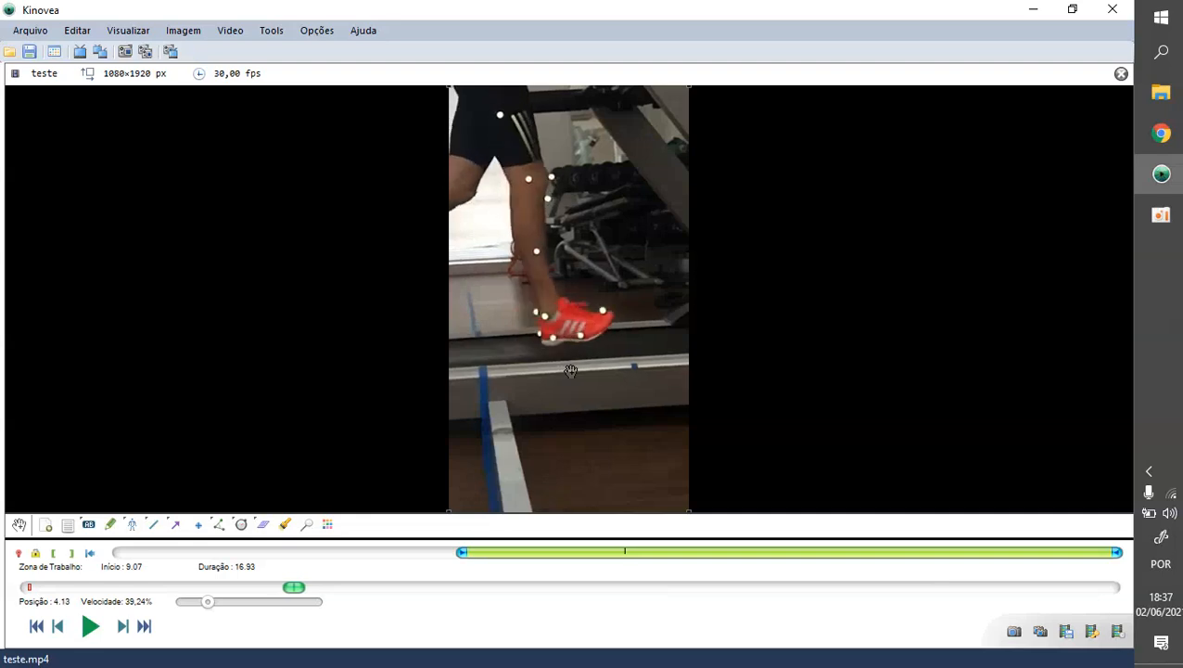
{"action": "key", "text": "Right"}
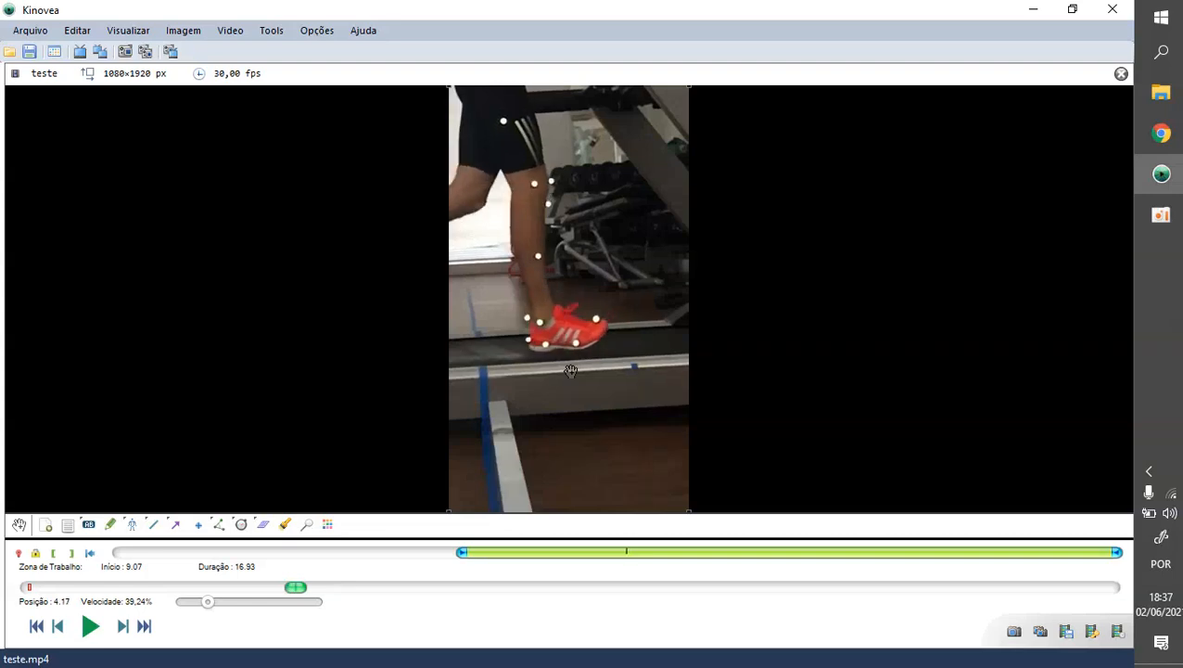
{"action": "key", "text": "Left"}
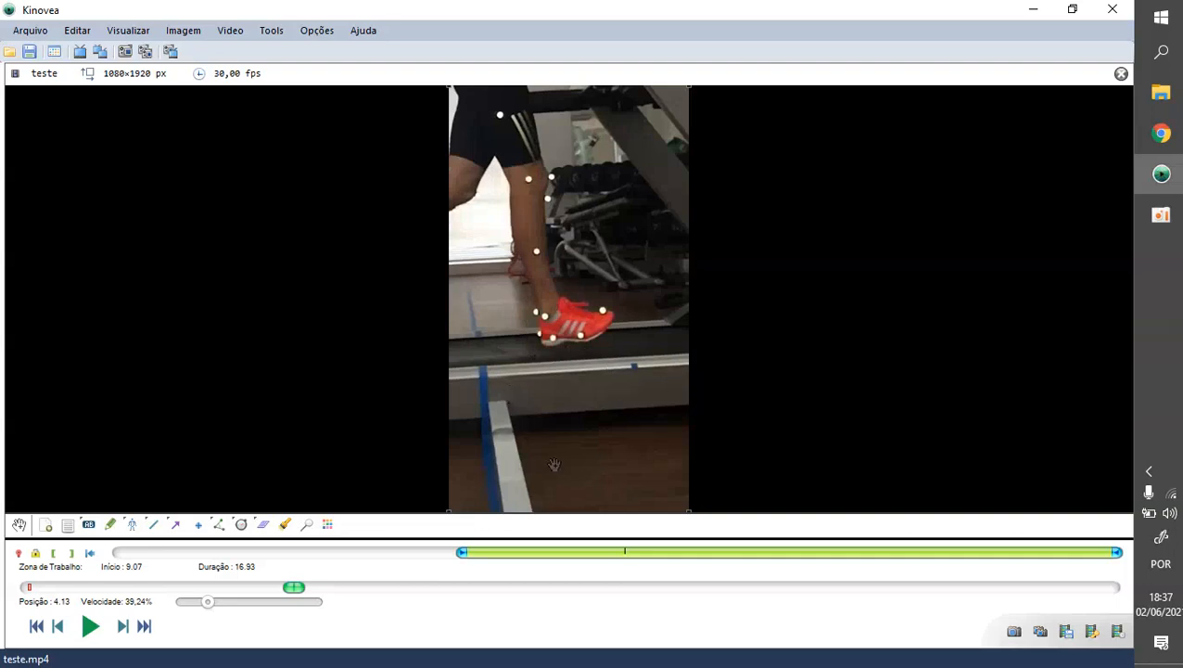
{"action": "left_click", "coordinate": [72, 554]}
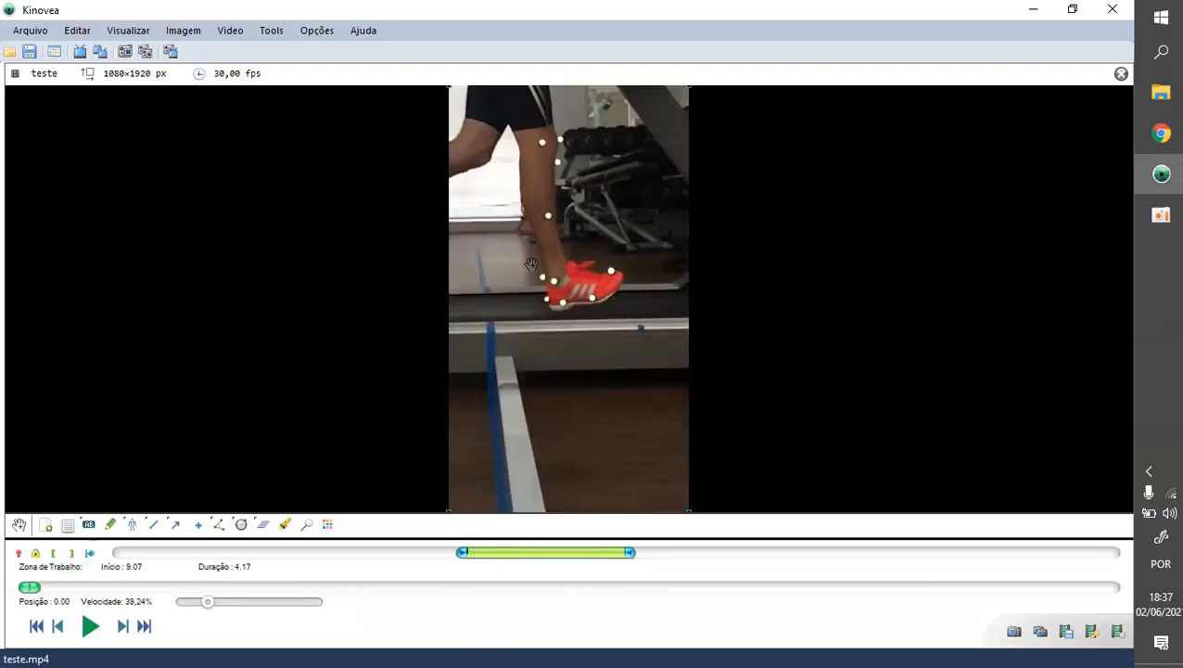
Zoom back out to the full picture and play the shortened running section in slow motion, pausing at 1.20
{"action": "scroll", "coordinate": [599, 227], "scroll_direction": "up", "scroll_amount": 7}
{"action": "scroll", "coordinate": [600, 226], "scroll_direction": "down", "scroll_amount": 3}
{"action": "scroll", "coordinate": [599, 226], "scroll_direction": "down", "scroll_amount": 4}
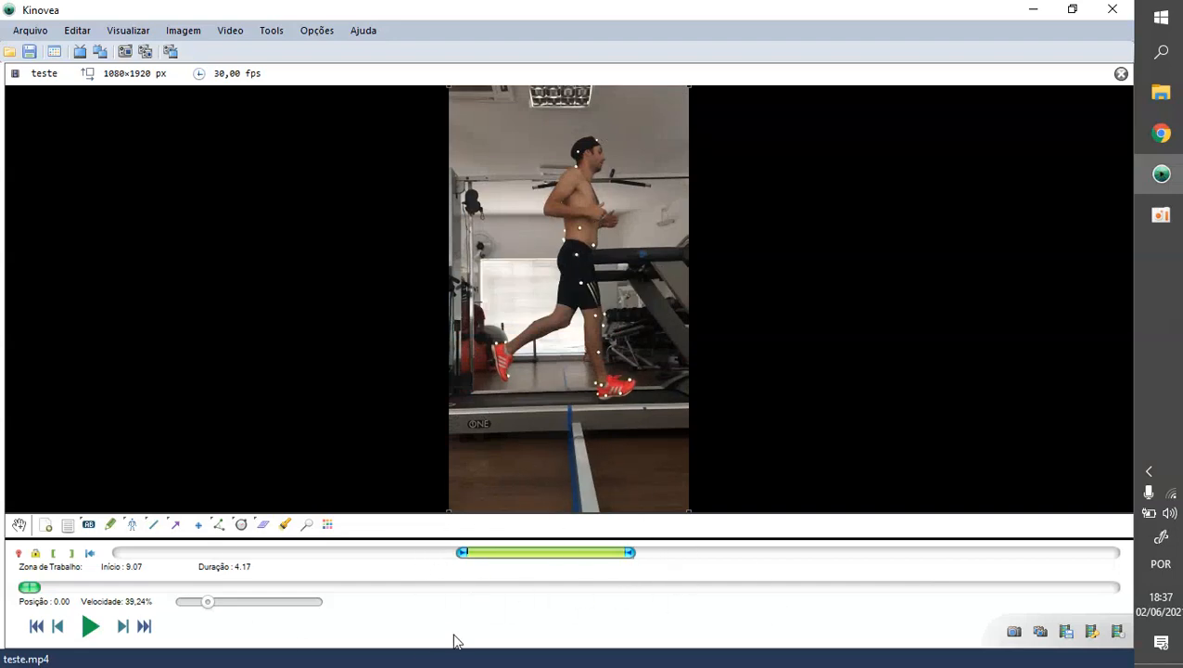
{"action": "left_click", "coordinate": [90, 627]}
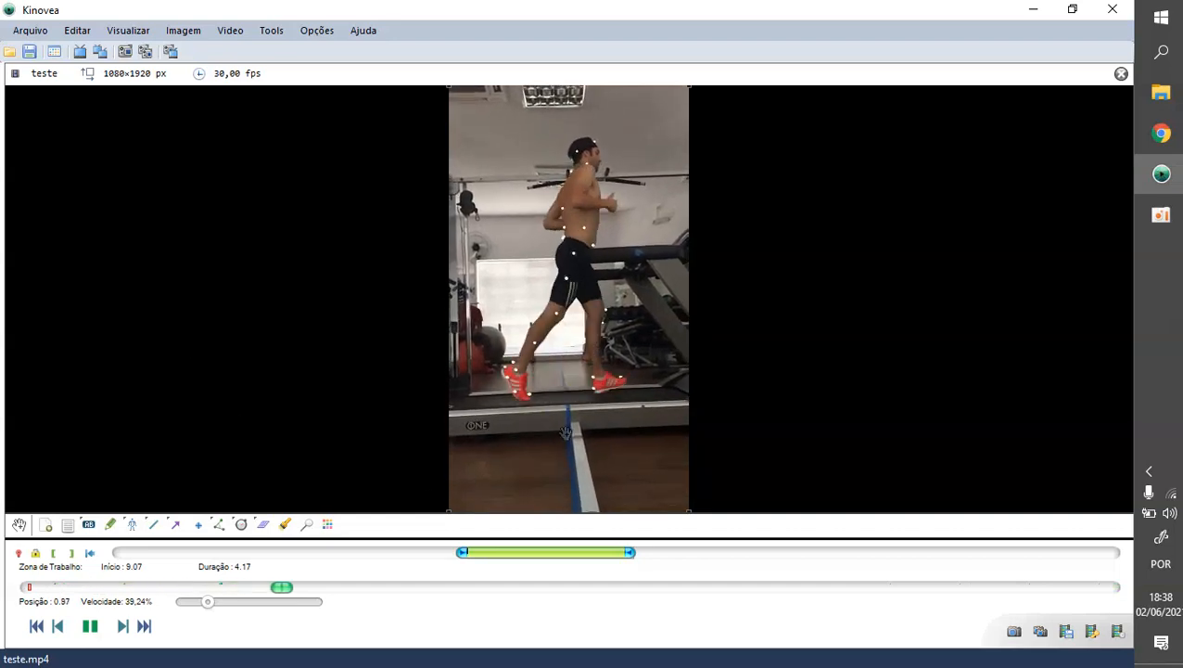
{"action": "key", "text": "space"}
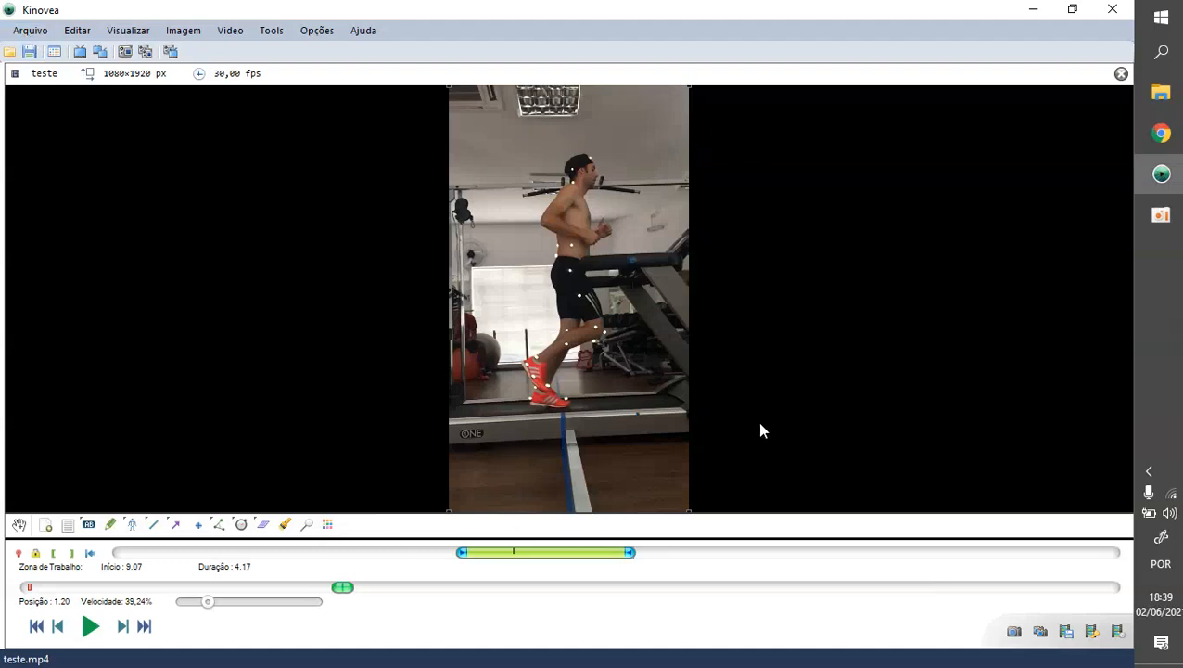
Open the squat video 4.mp4, play it, and skim ahead to 21.94
{"action": "left_click", "coordinate": [9, 52]}
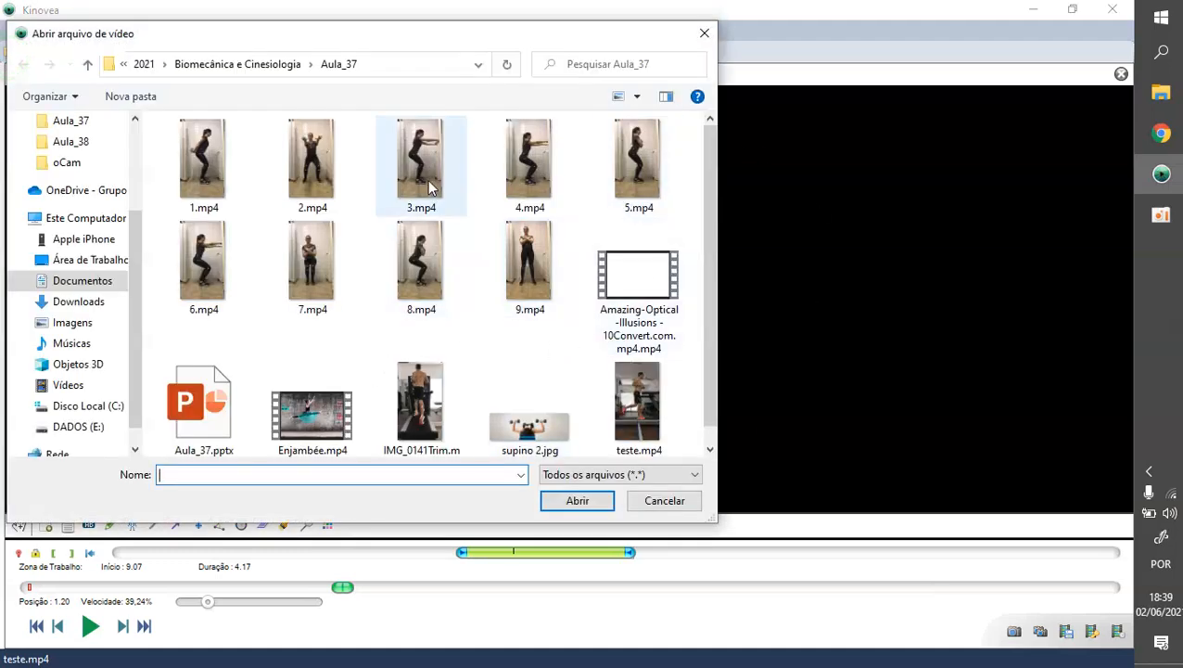
{"action": "left_click", "coordinate": [513, 162]}
{"action": "left_click", "coordinate": [582, 502]}
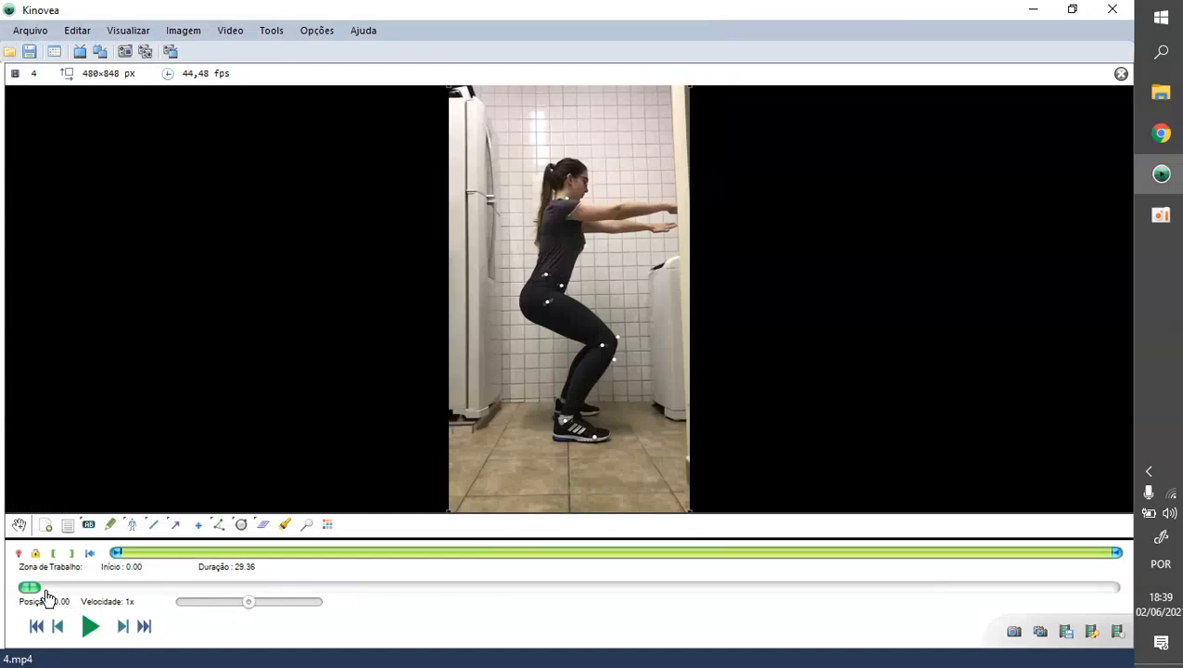
{"action": "left_click", "coordinate": [90, 626]}
{"action": "left_click_drag", "start_coordinate": [216, 588], "coordinate": [840, 596]}
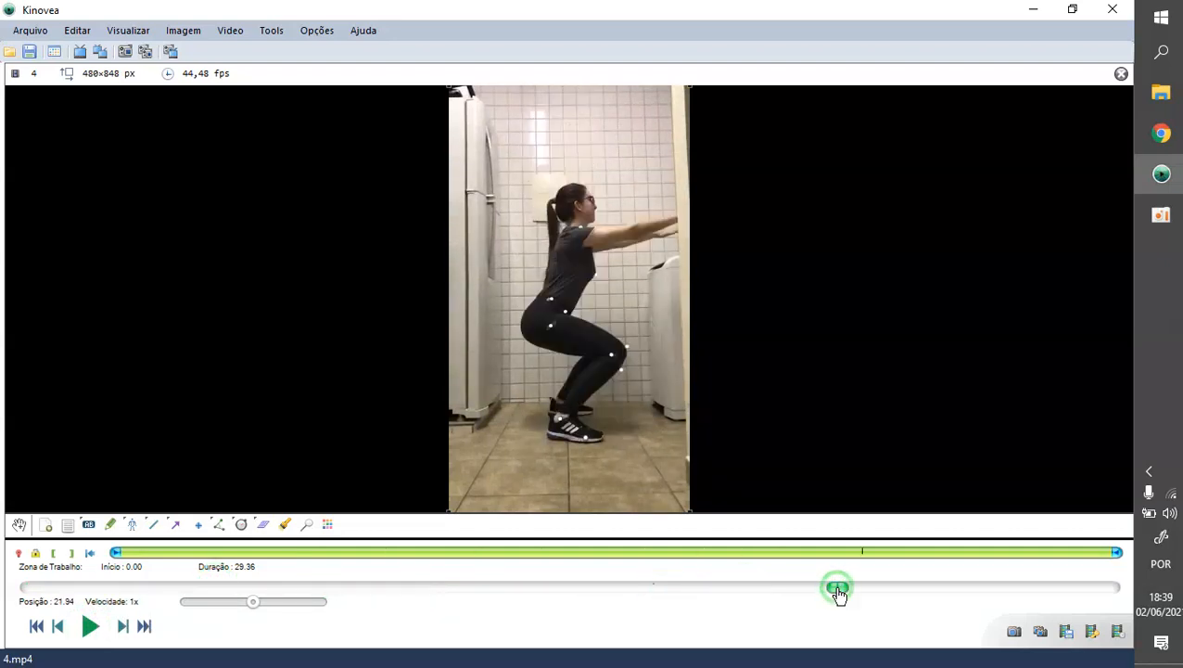
Open the squat video 5.mp4 from the Aula_37 folder
{"action": "left_click", "coordinate": [10, 51]}
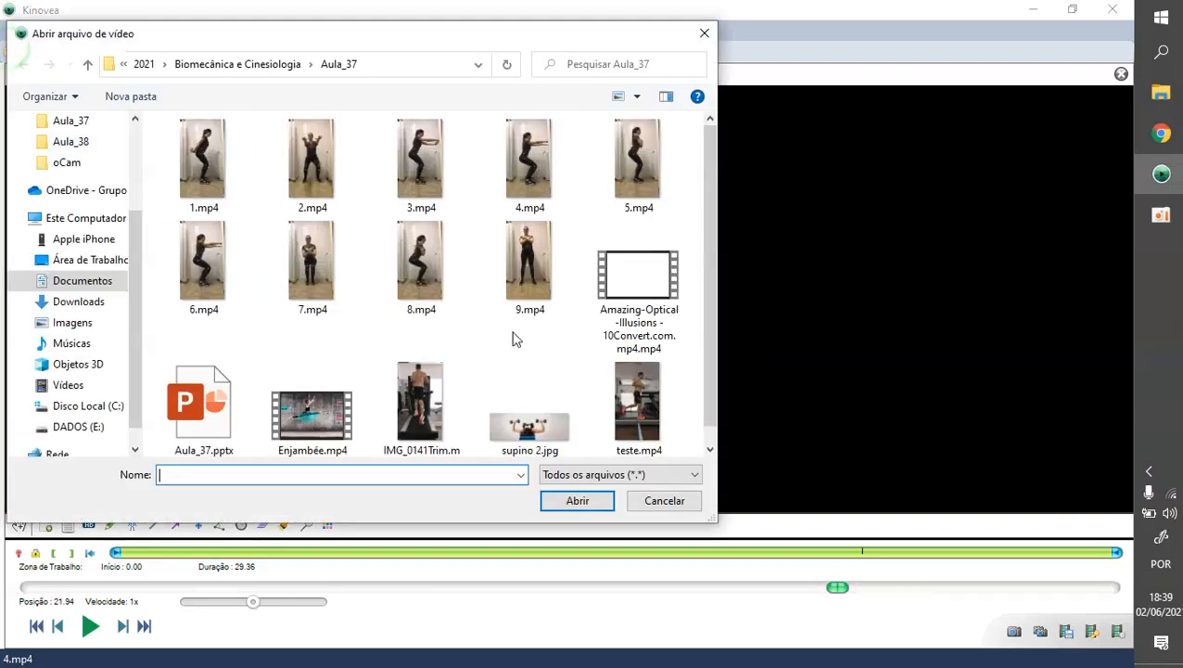
{"action": "left_click", "coordinate": [432, 176]}
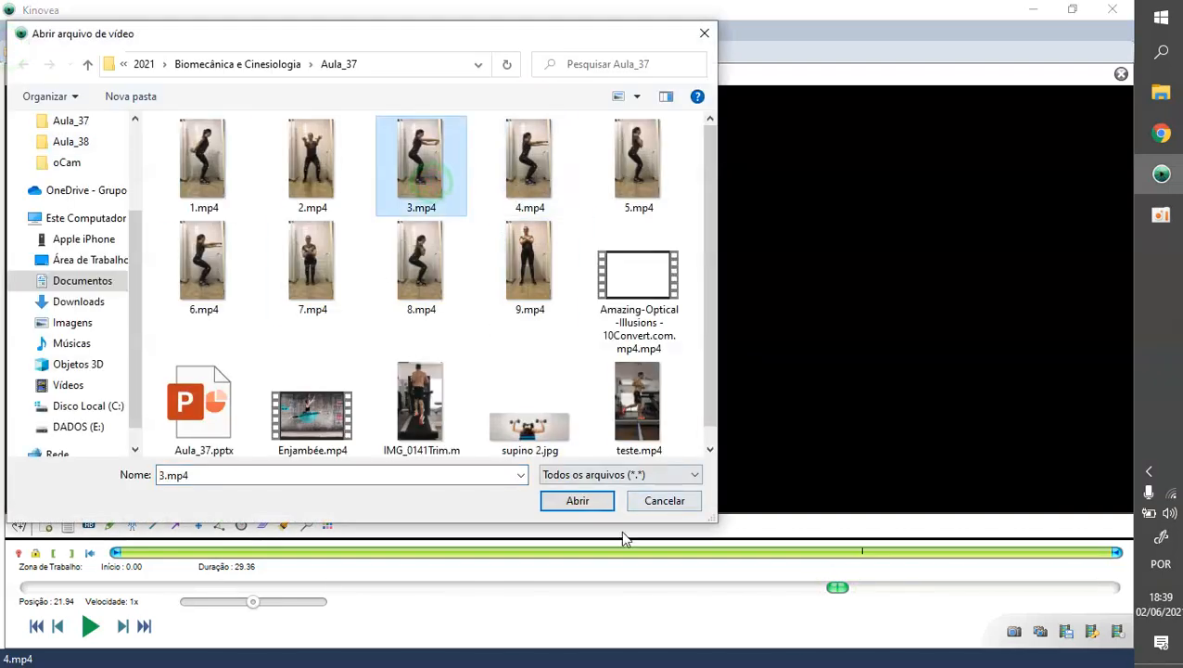
{"action": "left_click", "coordinate": [638, 141]}
{"action": "left_click", "coordinate": [566, 501]}
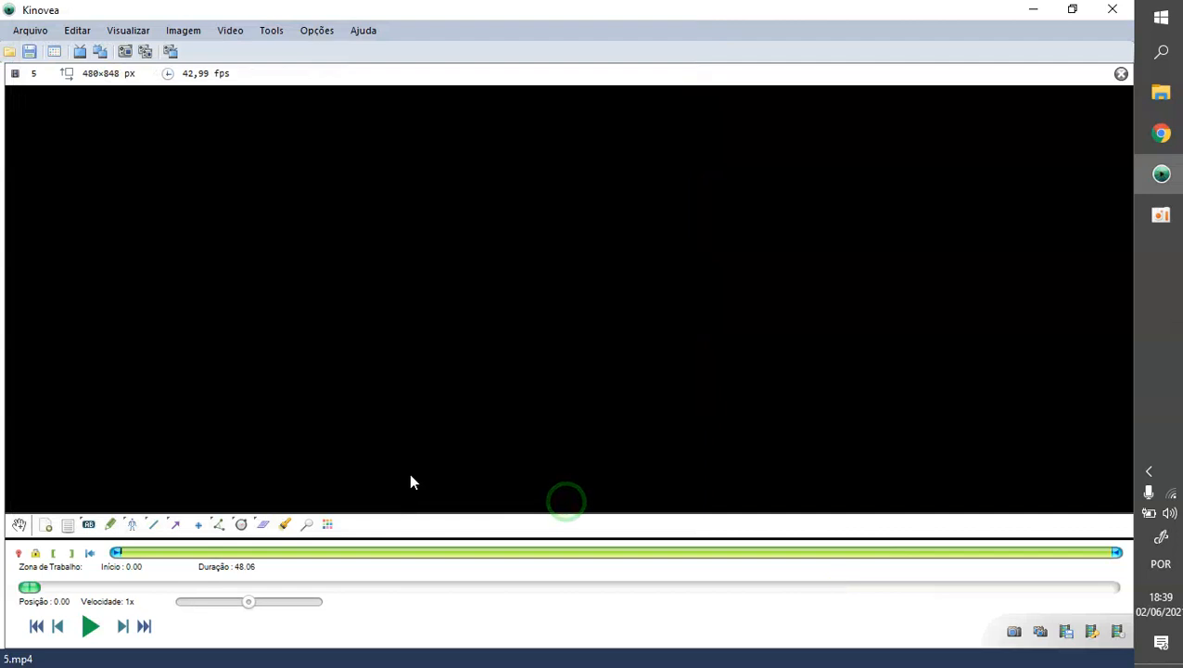
Skim through the squat video to the standing position at 13.70 and set the working zone's start there
{"action": "left_click_drag", "start_coordinate": [27, 594], "coordinate": [475, 602]}
{"action": "left_click_drag", "start_coordinate": [588, 597], "coordinate": [331, 604]}
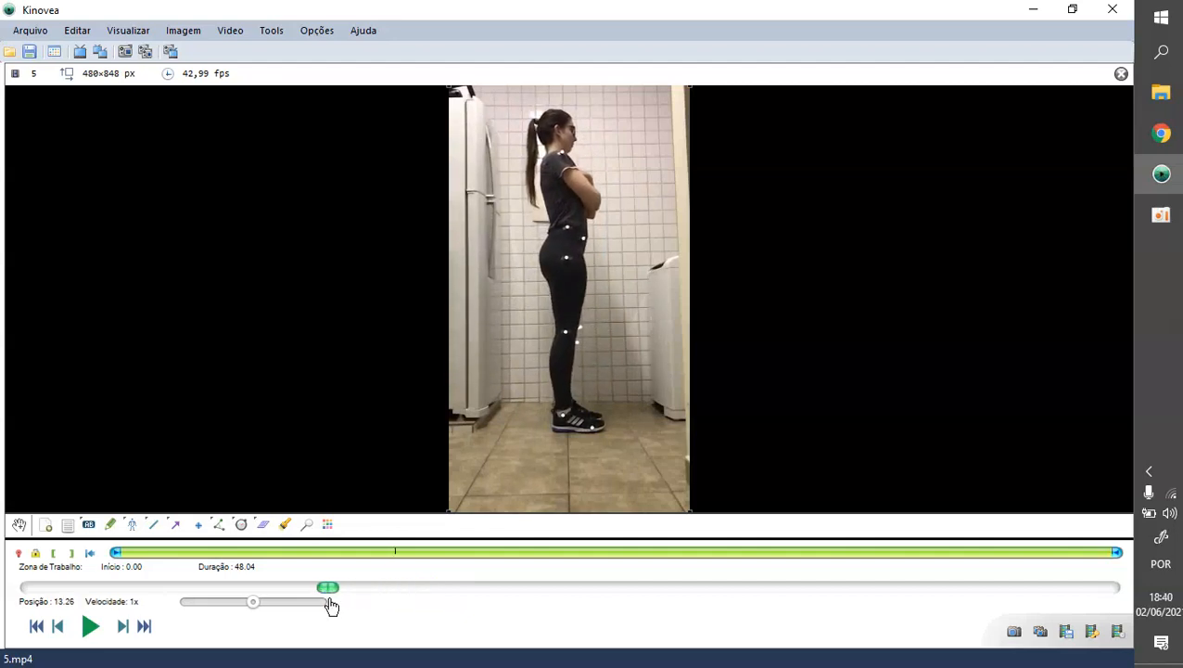
{"action": "left_click", "coordinate": [332, 605]}
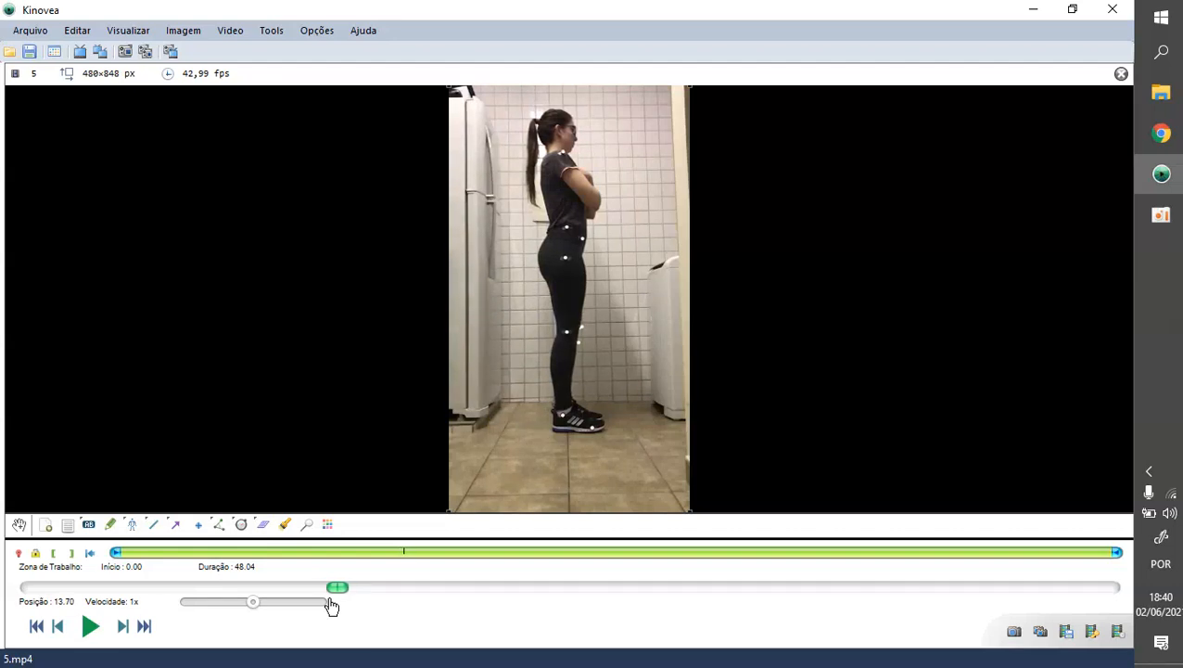
{"action": "left_click", "coordinate": [53, 554]}
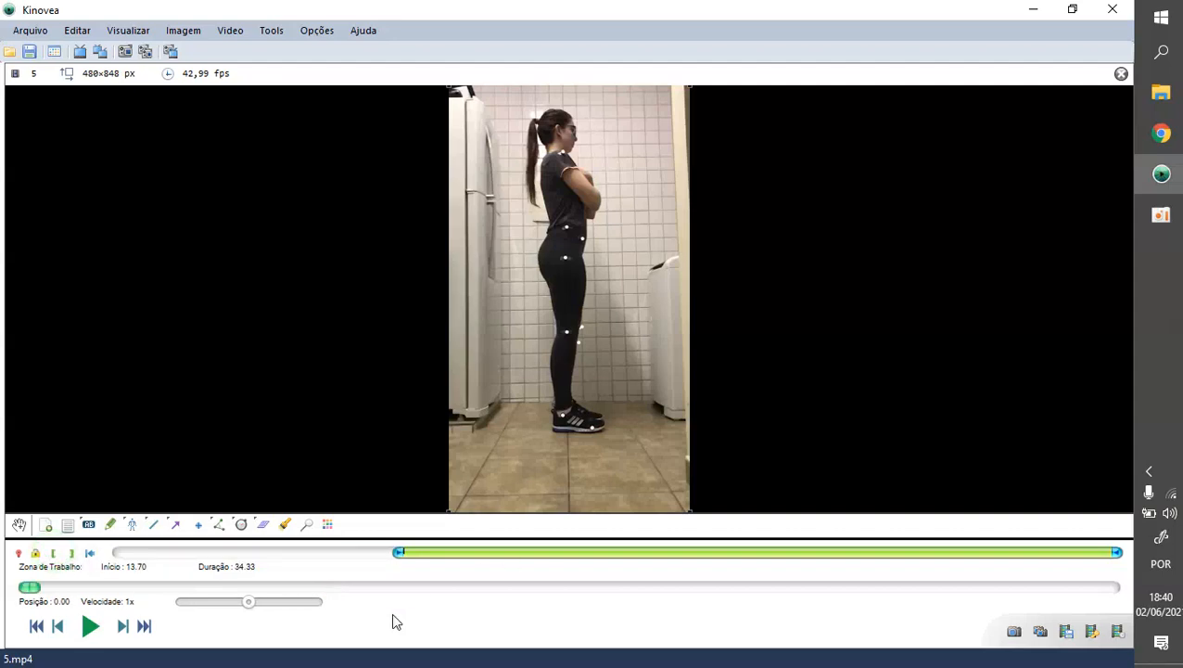
Play the squat section, pause at 19.86 with the woman standing again, and set the working zone's end there
{"action": "key", "text": "space"}
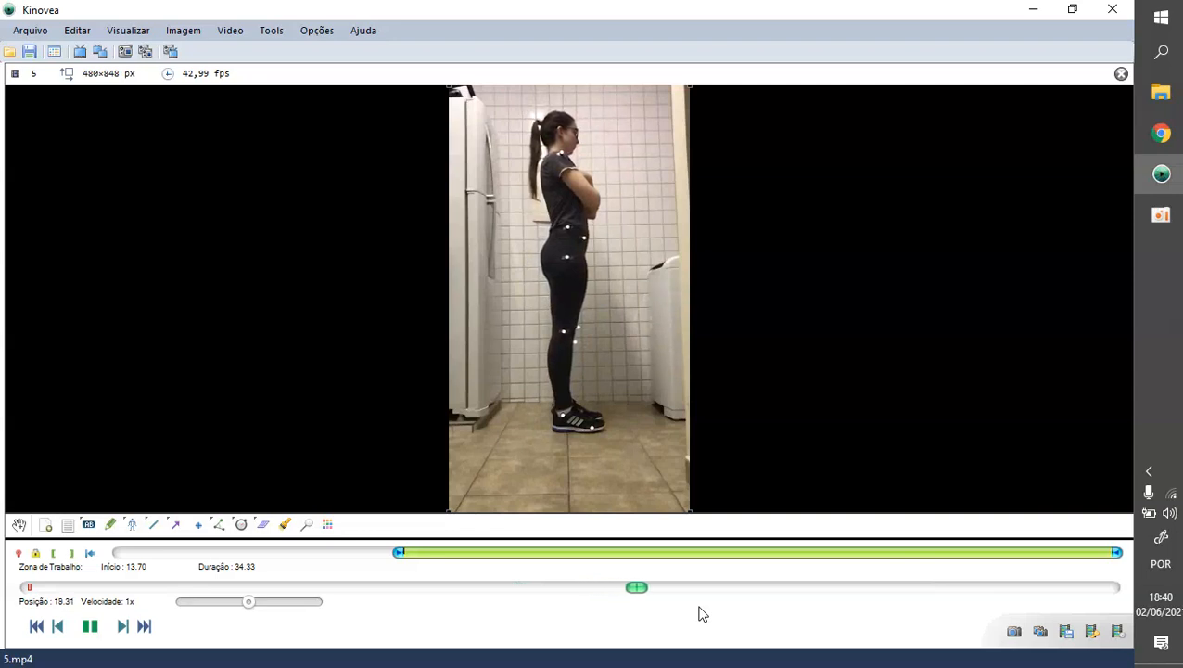
{"action": "key", "text": "space"}
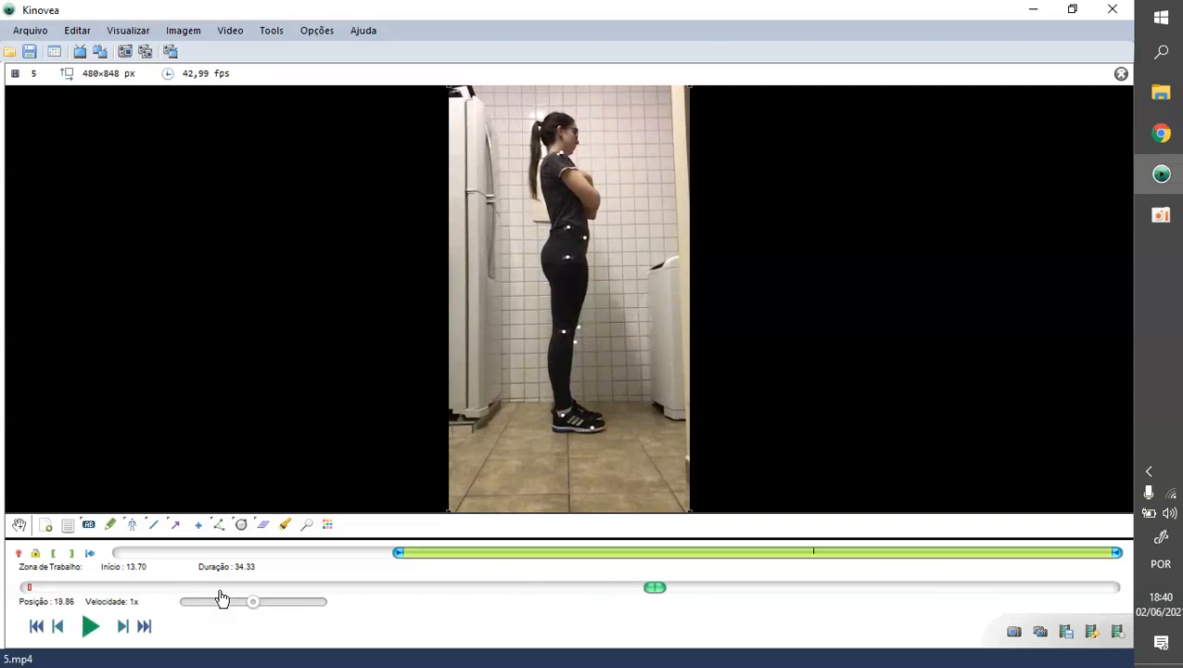
{"action": "left_click", "coordinate": [71, 553]}
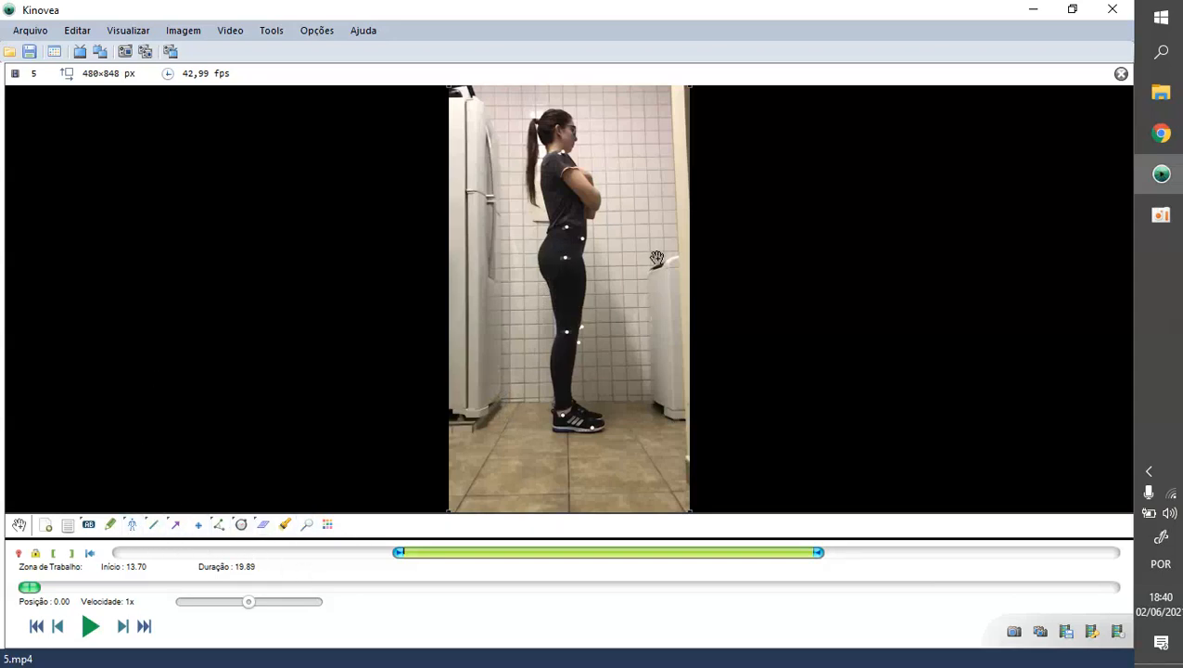
Zoom in on the woman's hip and start a trajectory path (Desenhar Caminho) on the hip marker
{"action": "scroll", "coordinate": [581, 254], "scroll_direction": "up", "scroll_amount": 10}
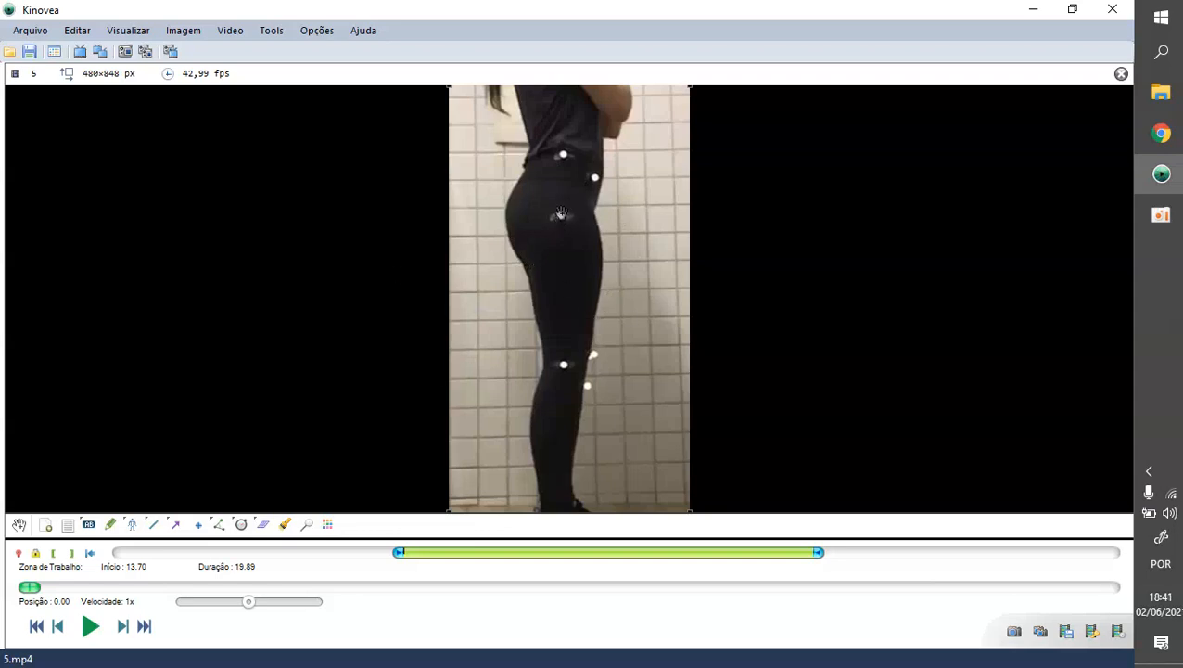
{"action": "scroll", "coordinate": [561, 218], "scroll_direction": "up", "scroll_amount": 2}
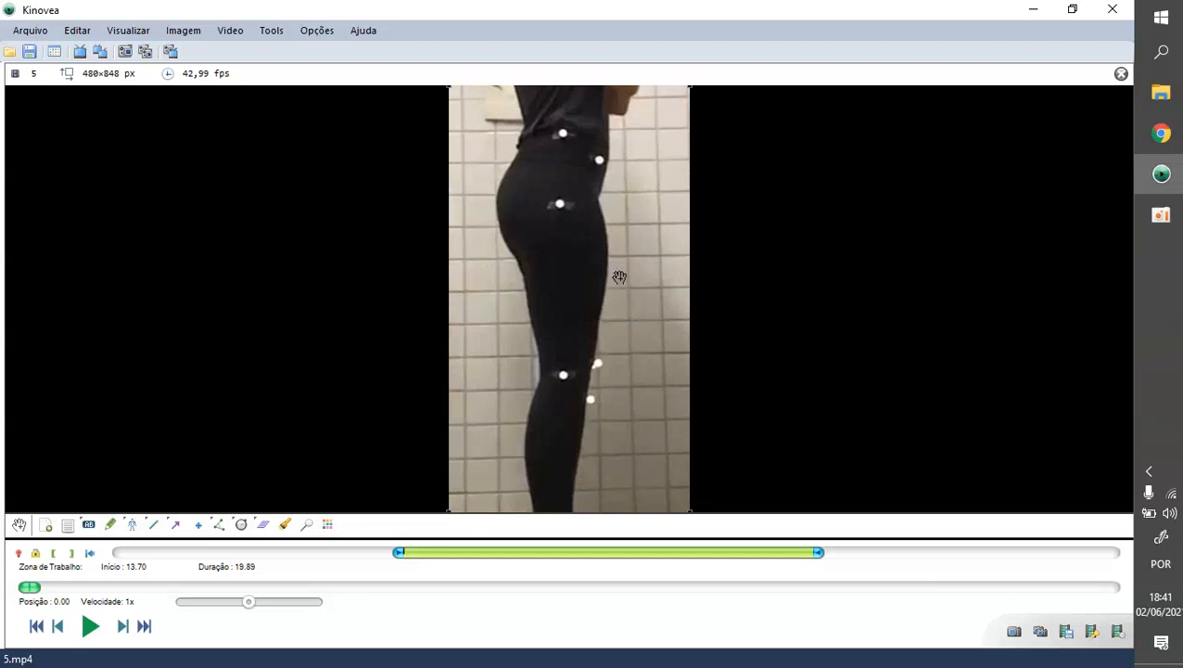
{"action": "right_click", "coordinate": [560, 204]}
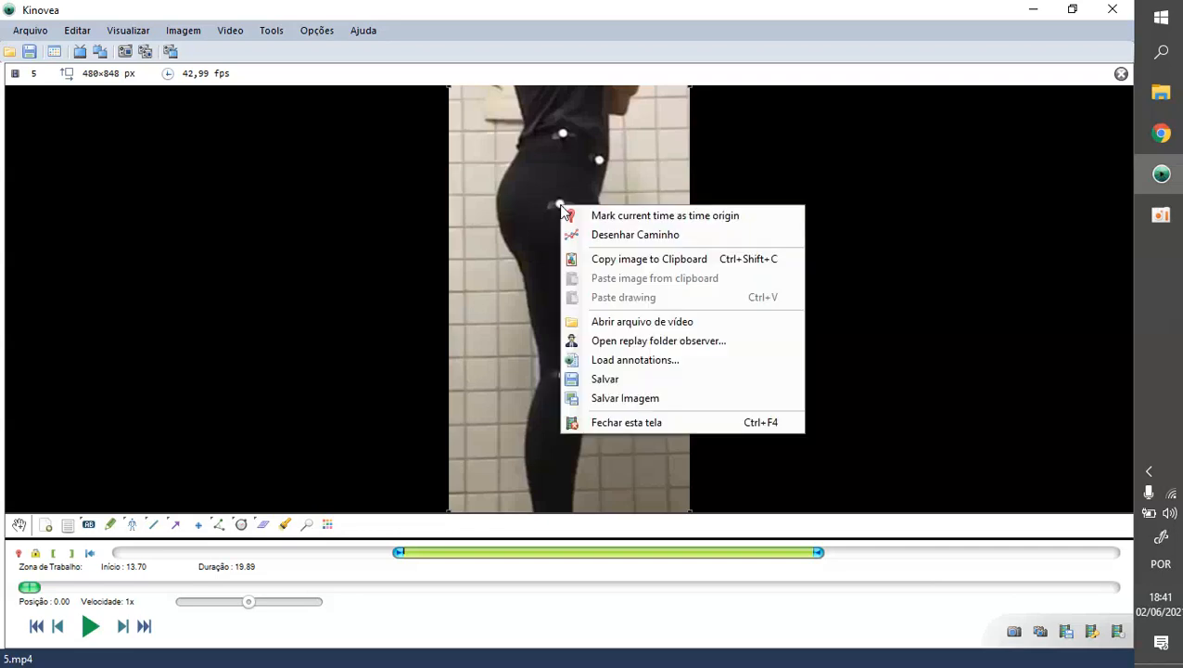
{"action": "left_click", "coordinate": [618, 236]}
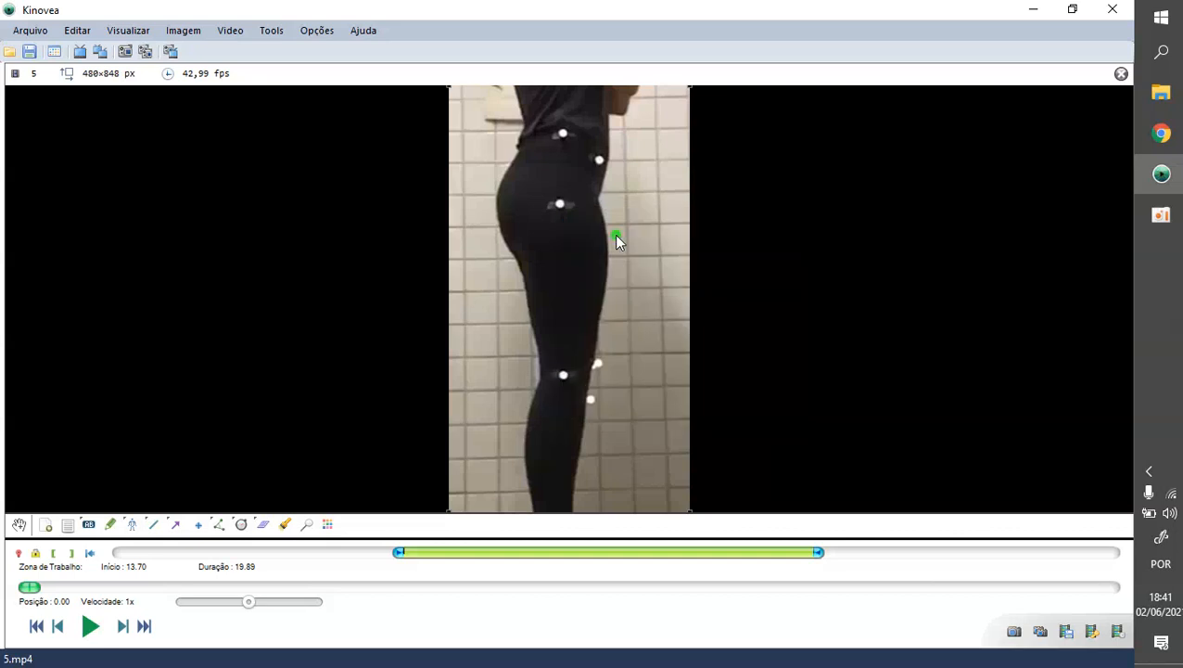
Open the configuration of the hip marker's trajectory, name it Quadril and change its colour to green
{"action": "right_click", "coordinate": [559, 204]}
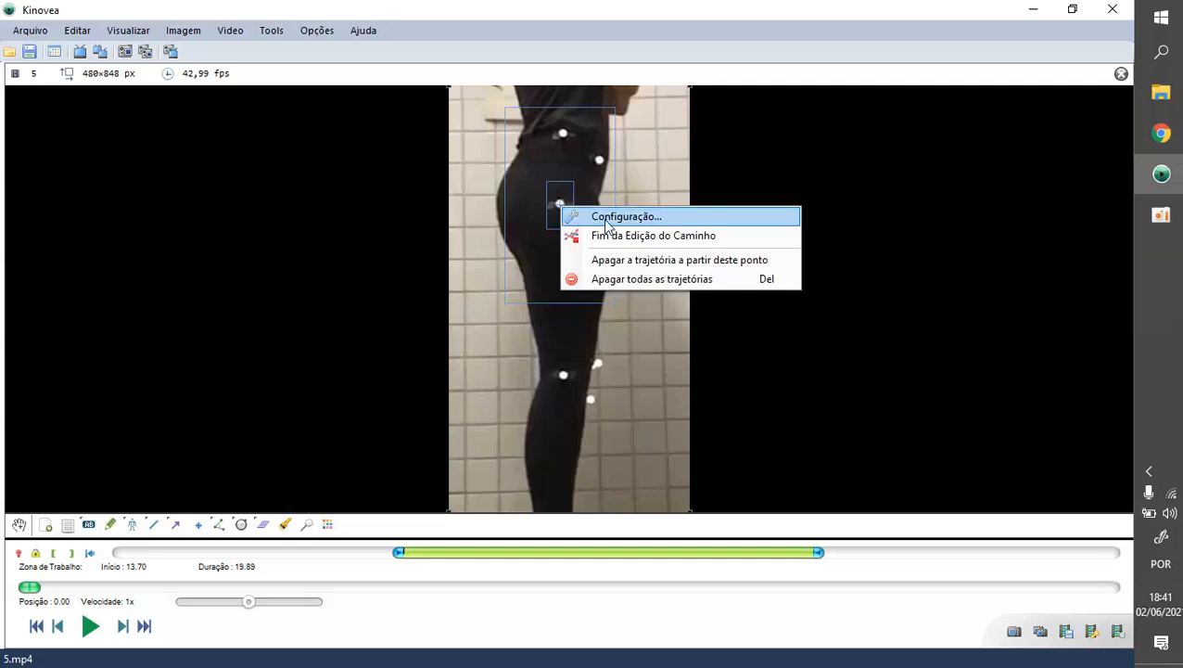
{"action": "left_click", "coordinate": [558, 190]}
{"action": "double_click", "coordinate": [559, 204]}
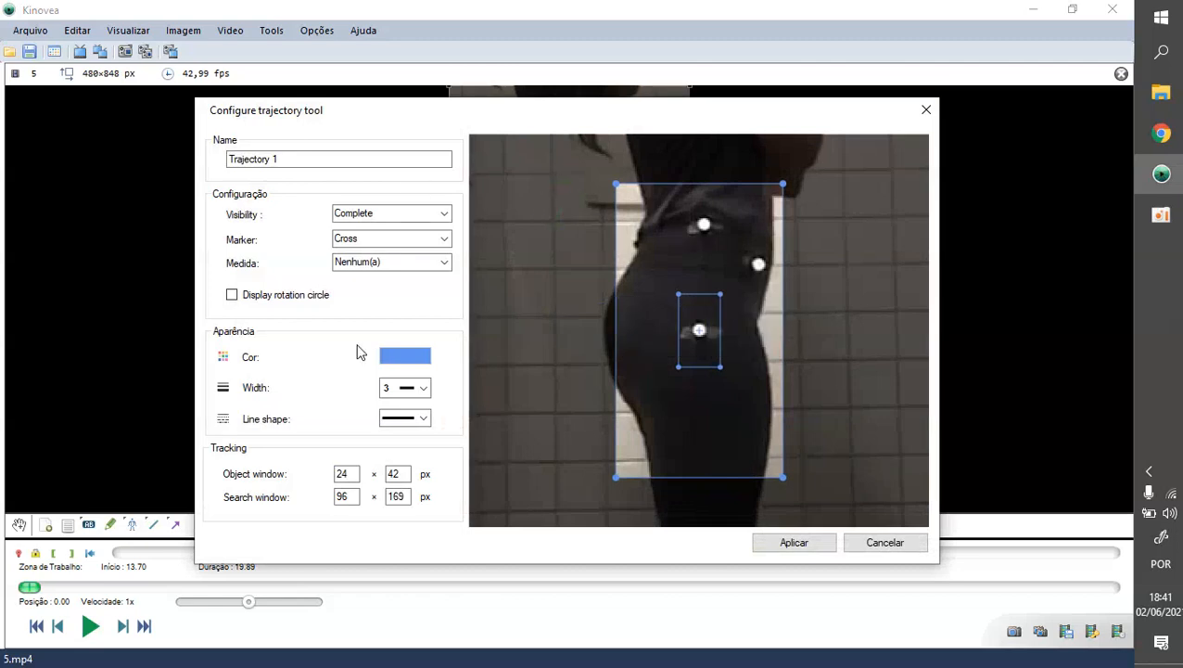
{"action": "left_click_drag", "start_coordinate": [324, 159], "coordinate": [202, 163]}
{"action": "type", "text": "Quadril"}
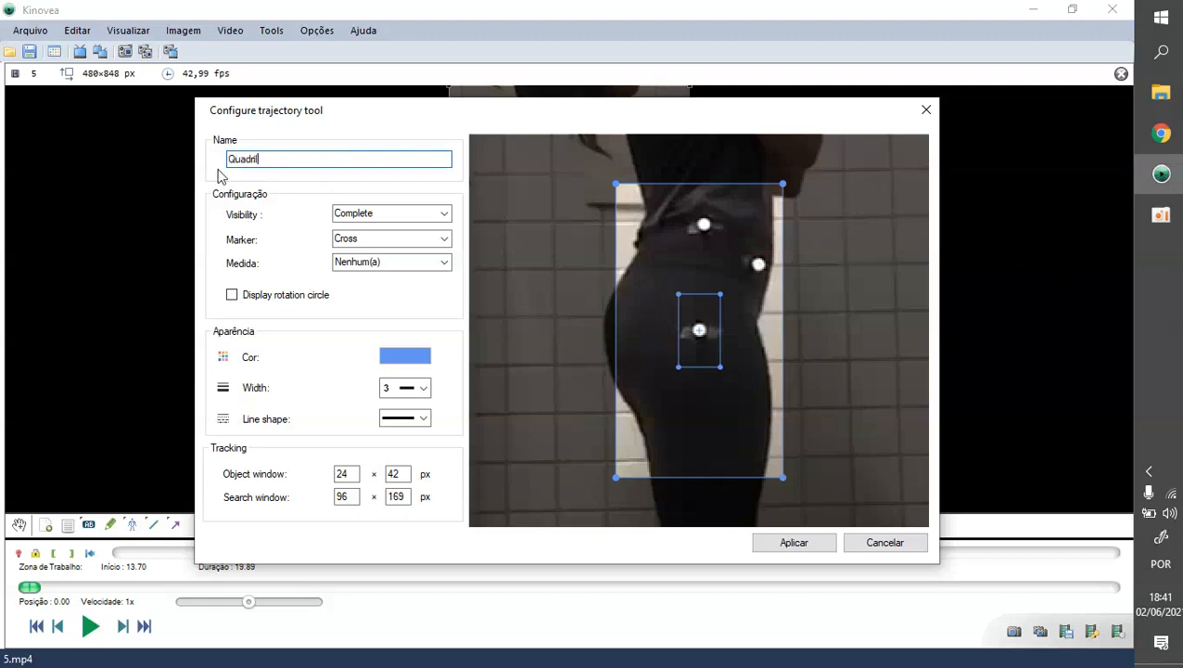
{"action": "left_click", "coordinate": [405, 359]}
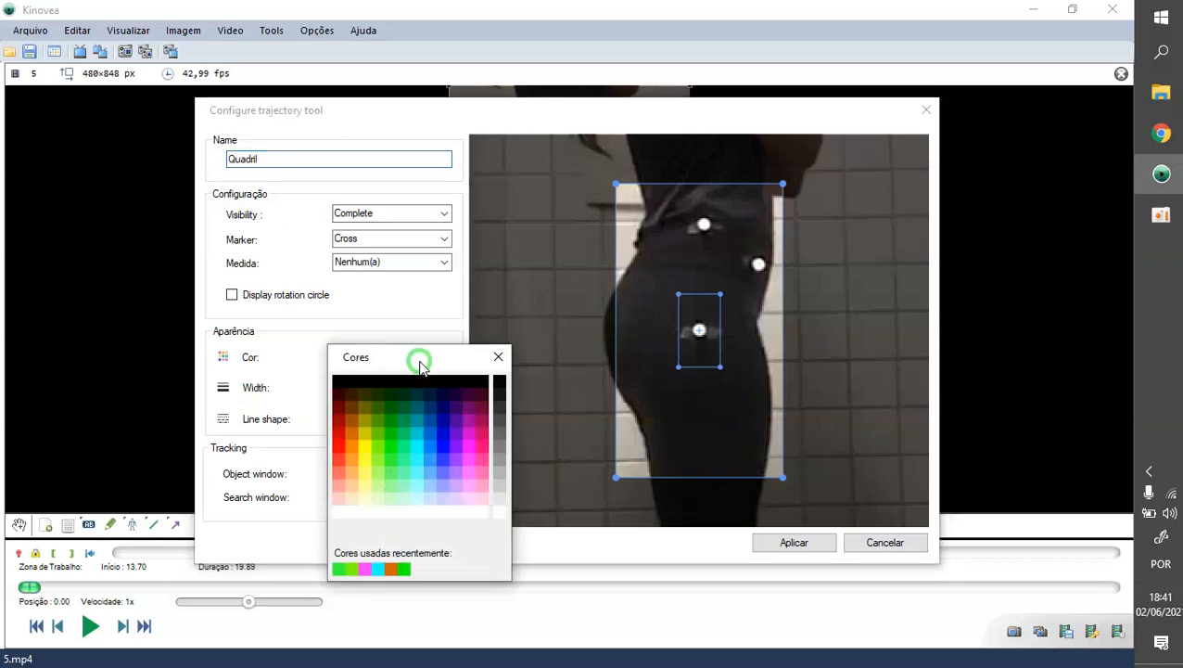
{"action": "left_click", "coordinate": [403, 568]}
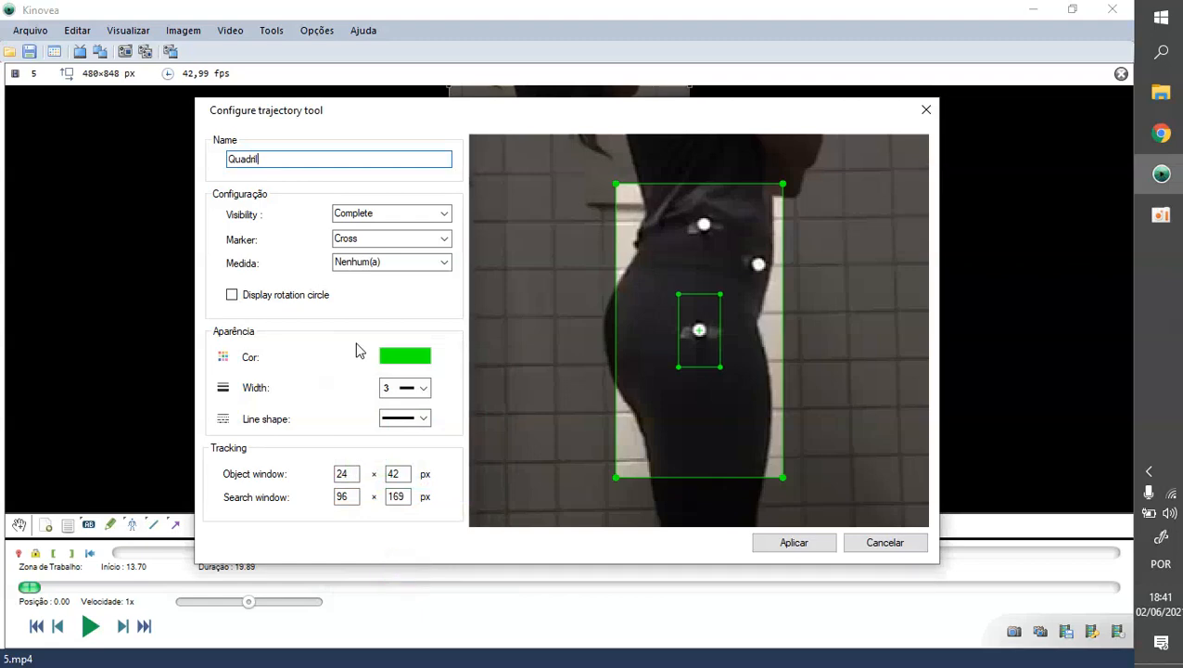
Set the hip trajectory's marker to Target and keep the line width at 3
{"action": "left_click", "coordinate": [444, 239]}
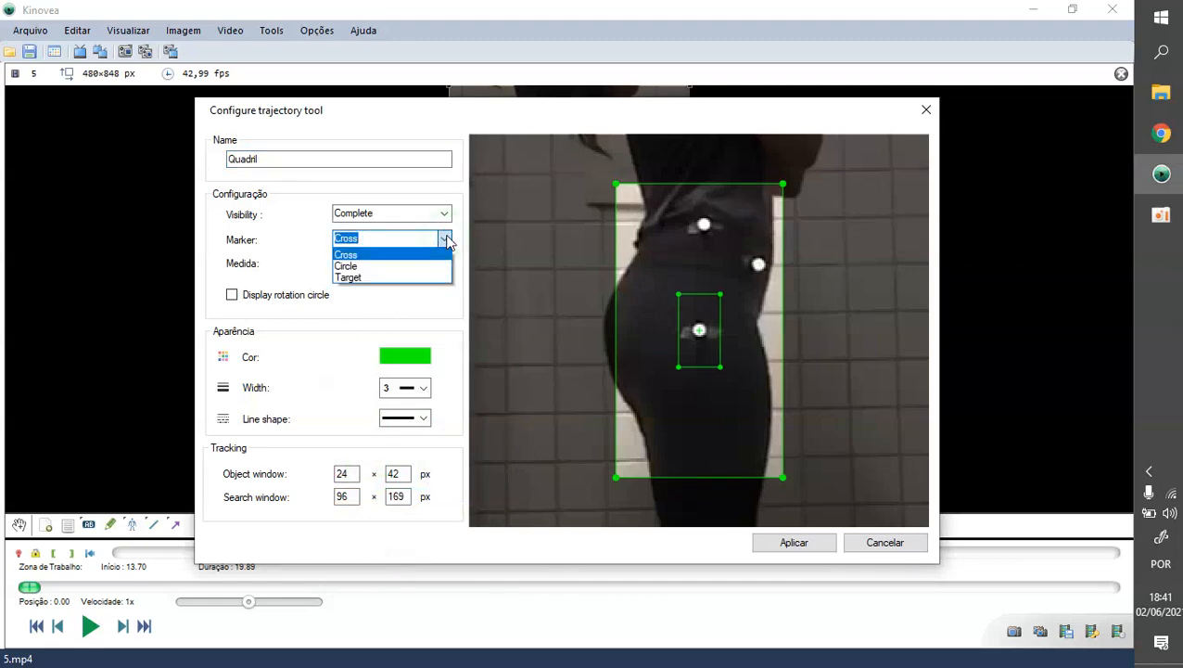
{"action": "left_click", "coordinate": [414, 278]}
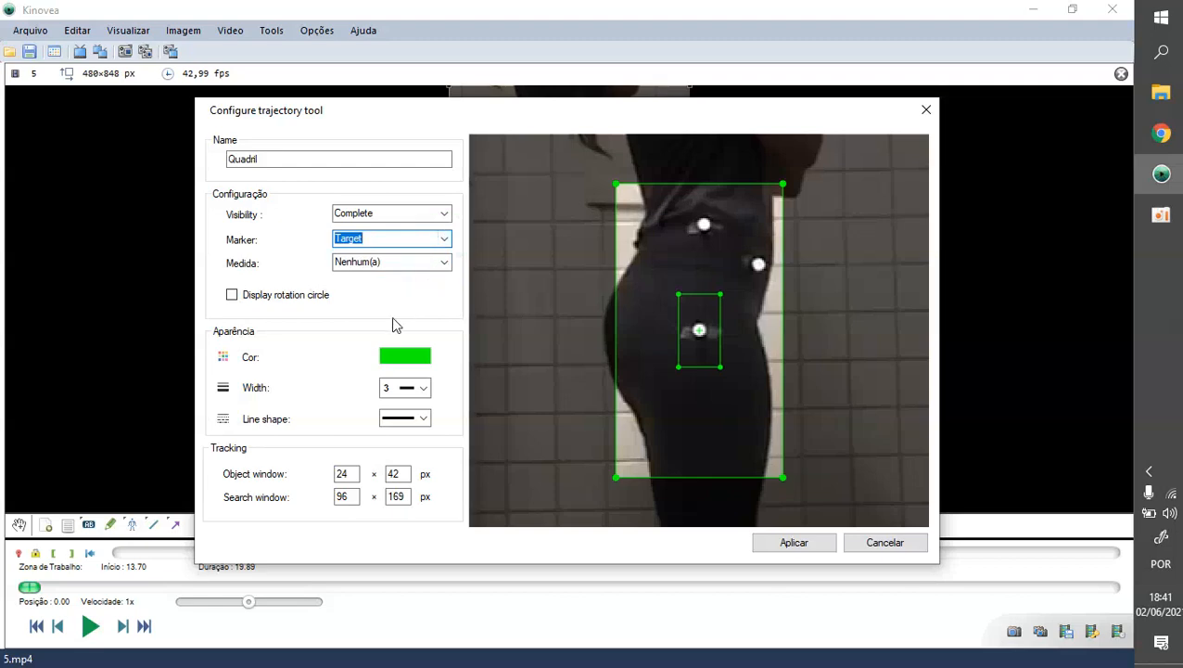
{"action": "left_click", "coordinate": [422, 387]}
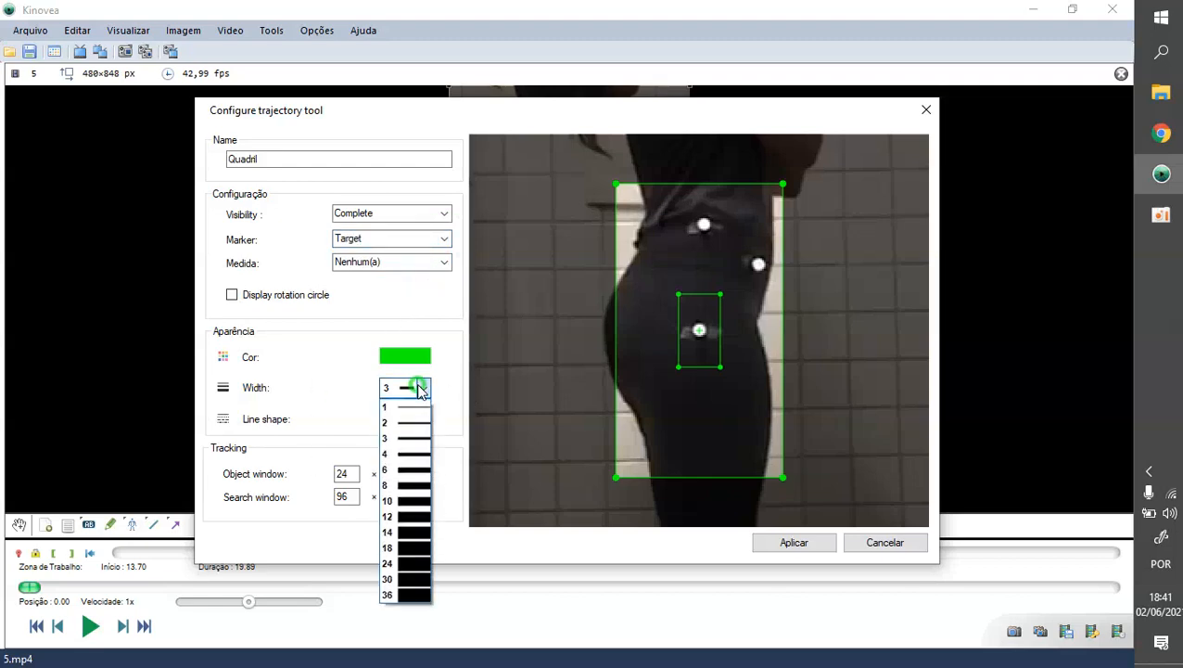
{"action": "left_click", "coordinate": [422, 388]}
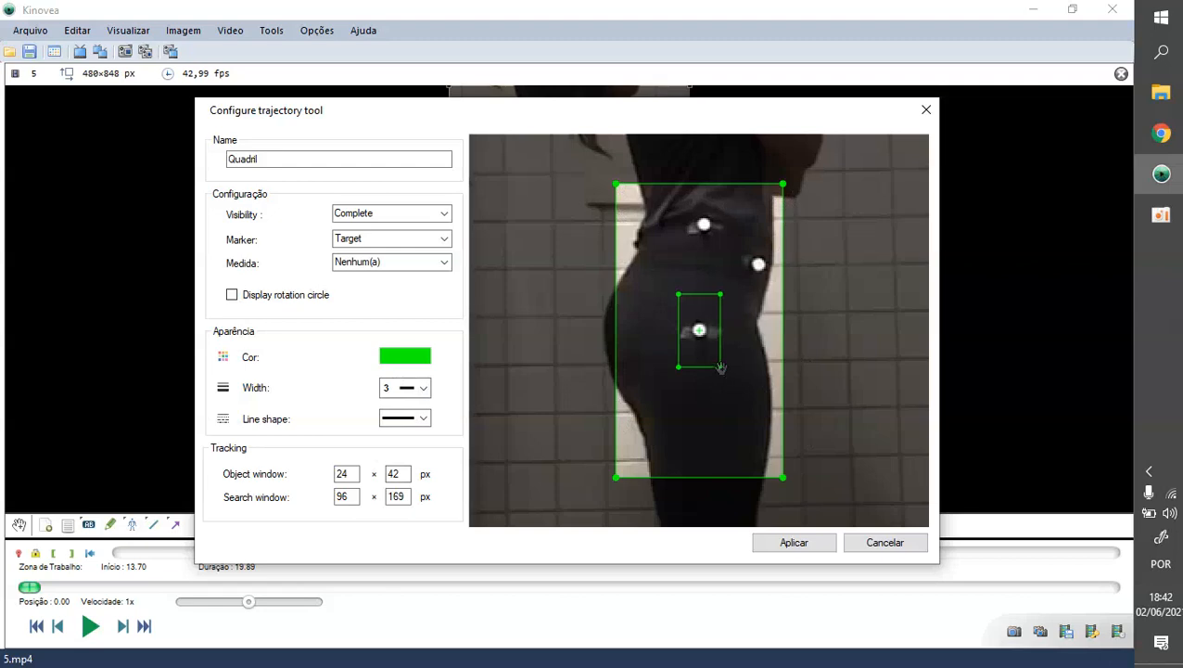
Shrink the hip trajectory's object window tightly around the marker, reduce the search window to 60 × 60 px, and apply the configuration
{"action": "mouse_move", "coordinate": [721, 370]}
{"action": "left_mouse_down"}
{"action": "mouse_move", "coordinate": [710, 369]}
{"action": "mouse_move", "coordinate": [707, 341]}
{"action": "left_mouse_up"}
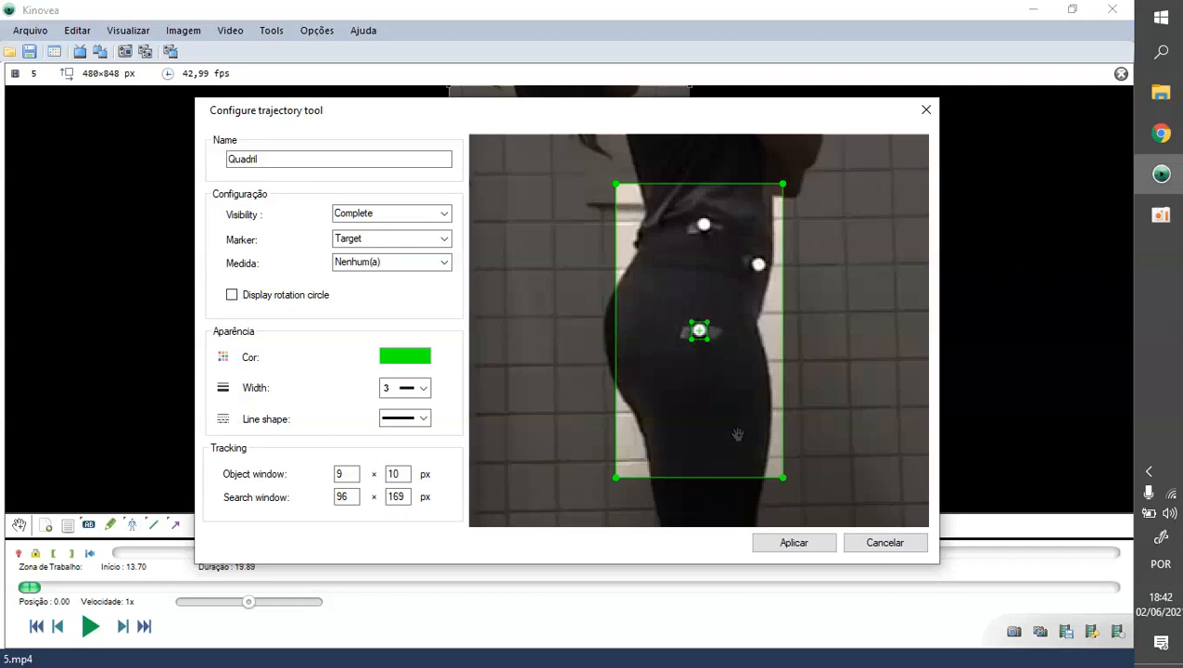
{"action": "left_click_drag", "start_coordinate": [784, 479], "coordinate": [756, 386]}
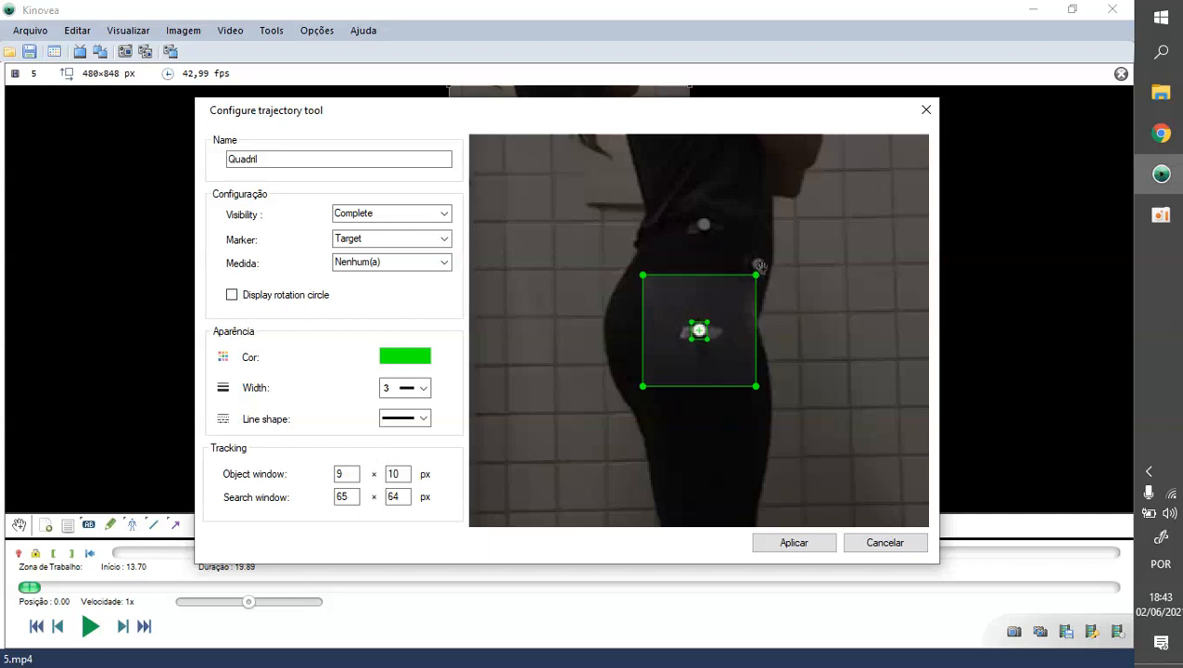
{"action": "mouse_move", "coordinate": [757, 276]}
{"action": "left_mouse_down"}
{"action": "mouse_move", "coordinate": [771, 253]}
{"action": "mouse_move", "coordinate": [715, 312]}
{"action": "mouse_move", "coordinate": [758, 272]}
{"action": "left_mouse_up"}
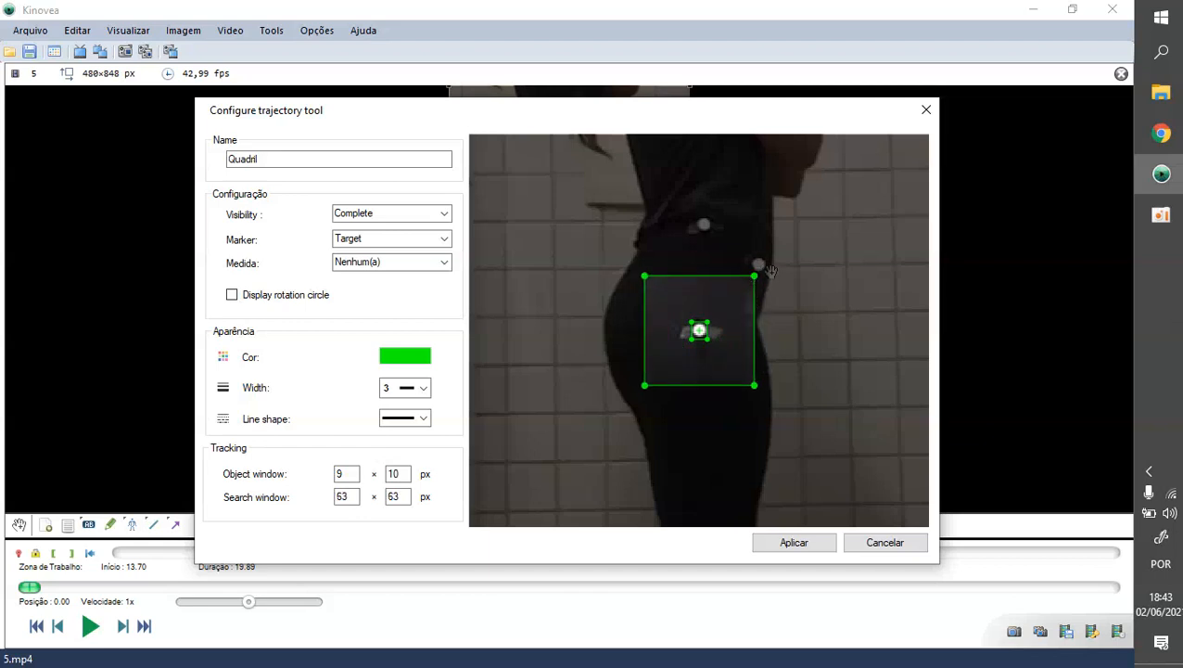
{"action": "left_click_drag", "start_coordinate": [760, 331], "coordinate": [776, 331]}
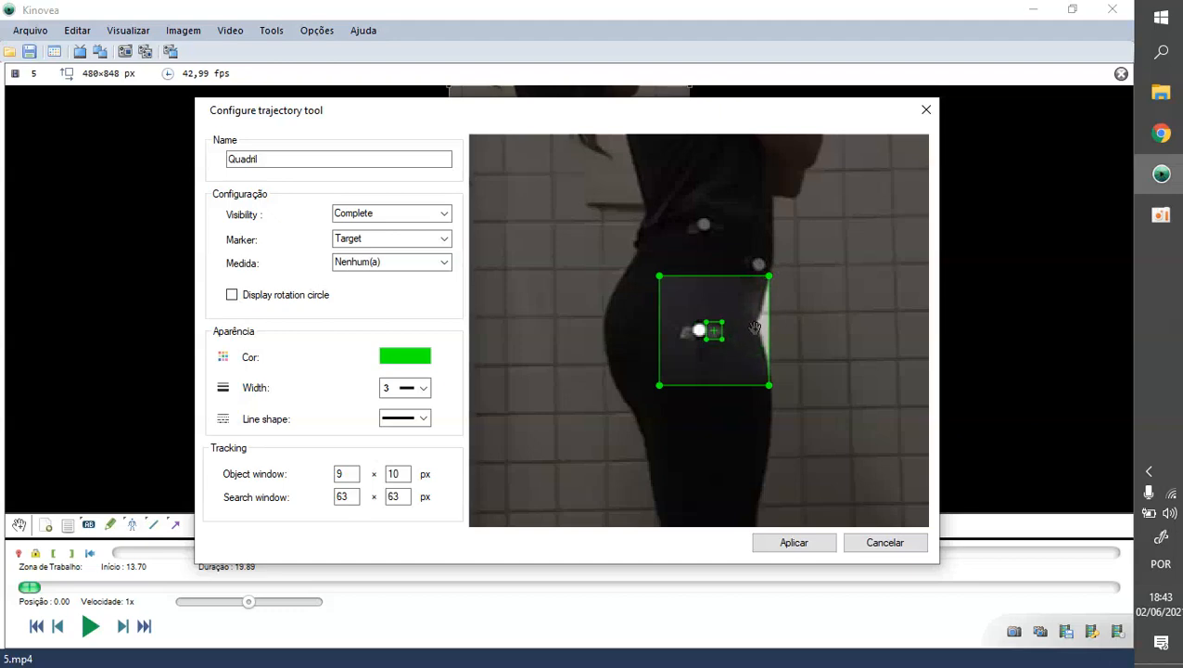
{"action": "left_click_drag", "start_coordinate": [769, 335], "coordinate": [713, 341]}
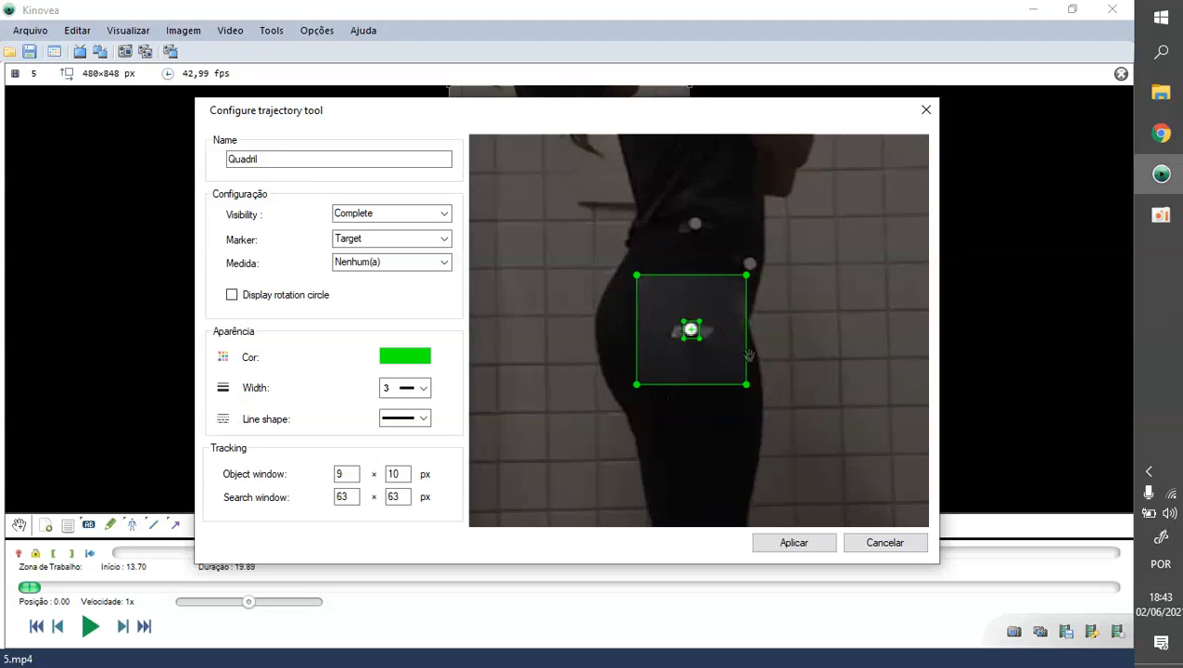
{"action": "mouse_move", "coordinate": [747, 387]}
{"action": "left_mouse_down"}
{"action": "mouse_move", "coordinate": [711, 351]}
{"action": "mouse_move", "coordinate": [745, 384]}
{"action": "left_mouse_up"}
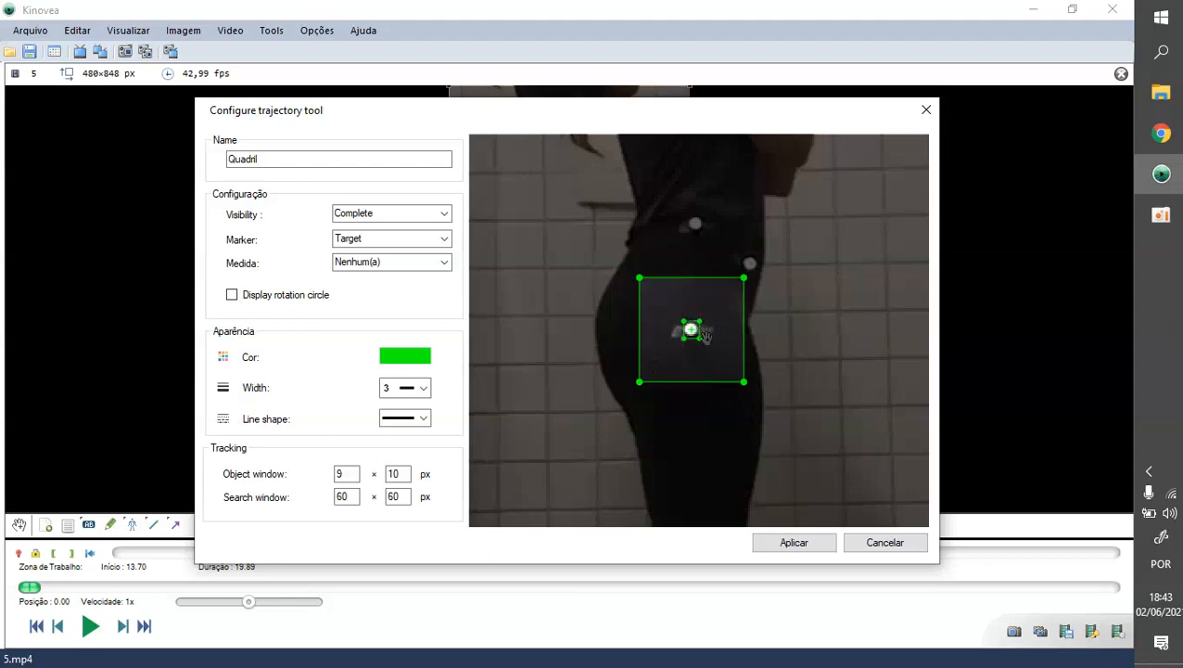
{"action": "left_click_drag", "start_coordinate": [697, 341], "coordinate": [695, 339]}
{"action": "left_click", "coordinate": [794, 544]}
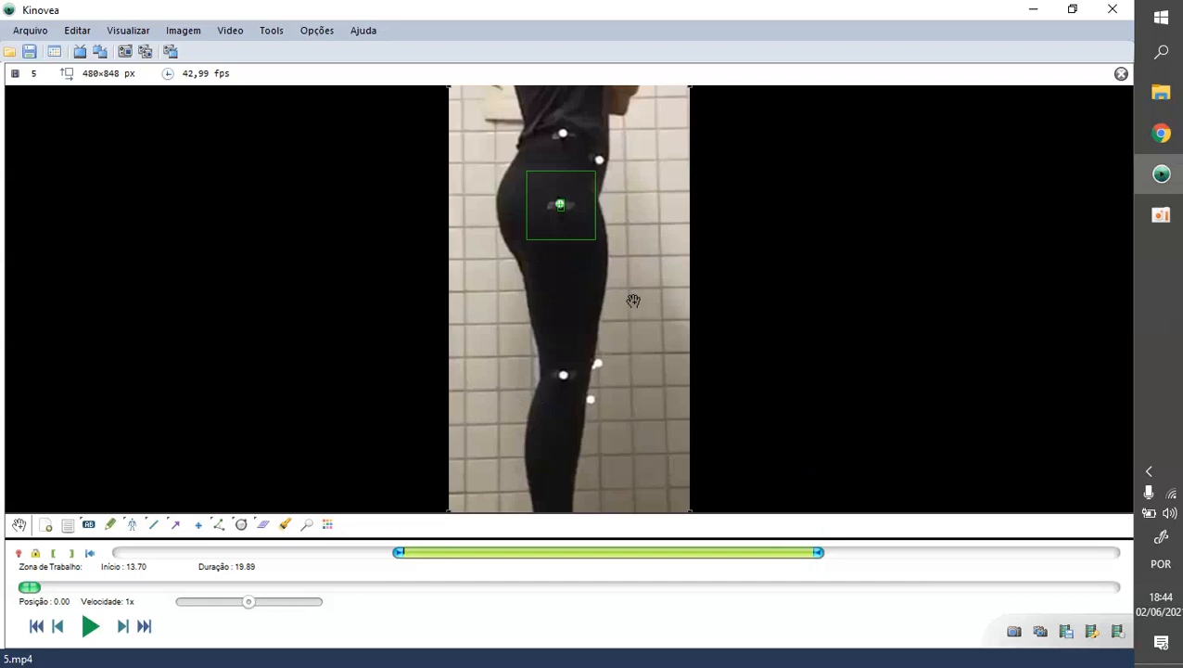
Play the squat section to track the hip marker and stop at 19.86 with the woman standing again
{"action": "left_click", "coordinate": [89, 631]}
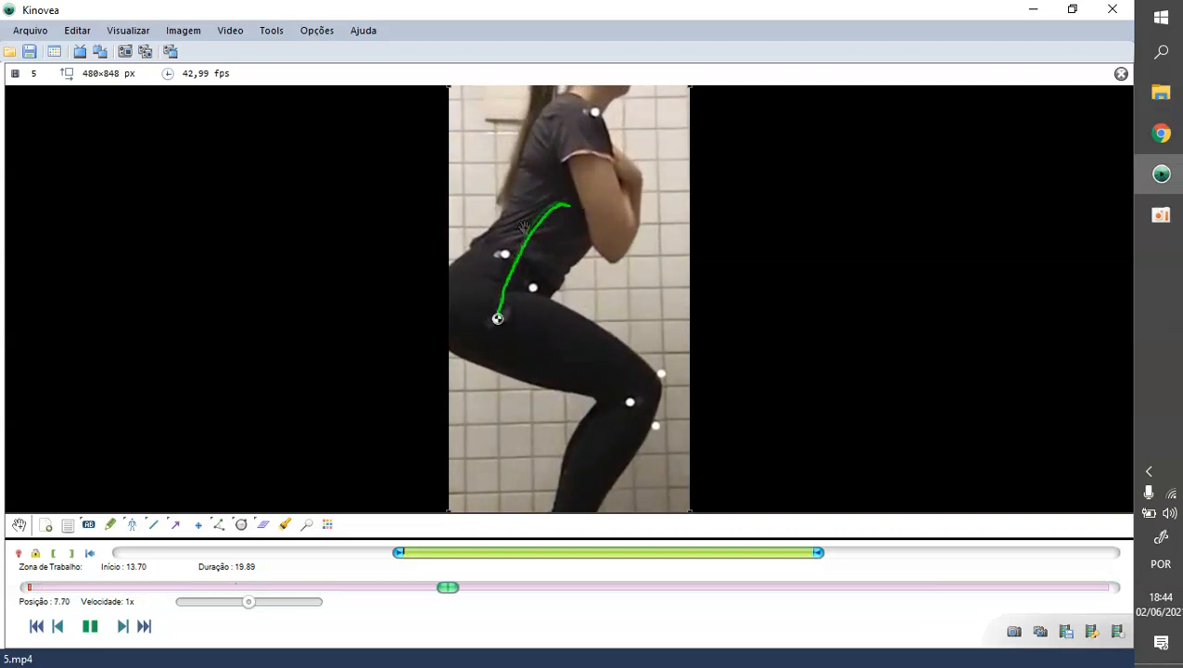
{"action": "left_click", "coordinate": [93, 629]}
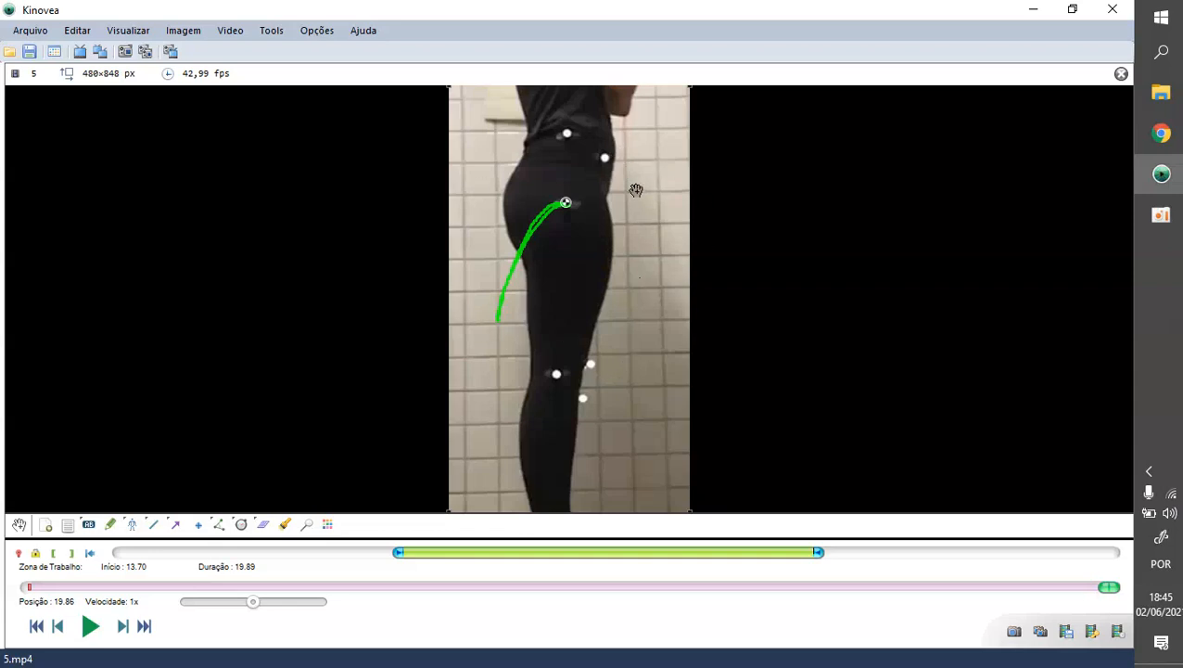
Try a trajectory path on the knee marker at 19.86, with a 4 × 6 px object window and 33 × 57 px search window
{"action": "right_click", "coordinate": [556, 374]}
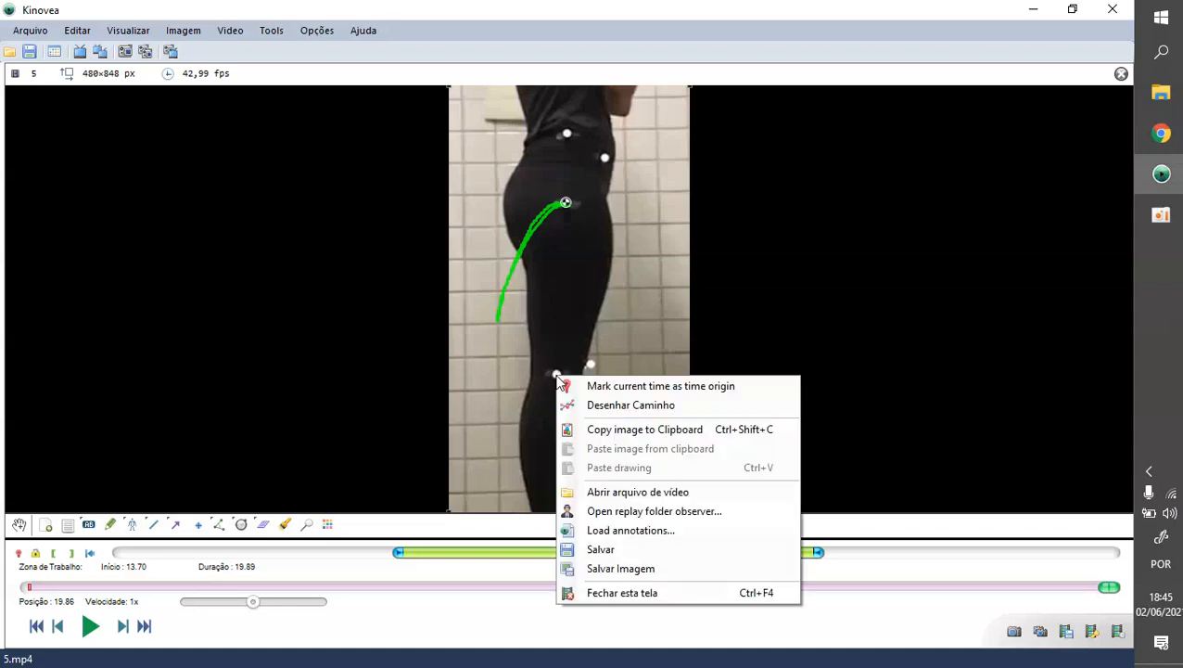
{"action": "left_click", "coordinate": [614, 406]}
{"action": "left_click", "coordinate": [555, 374]}
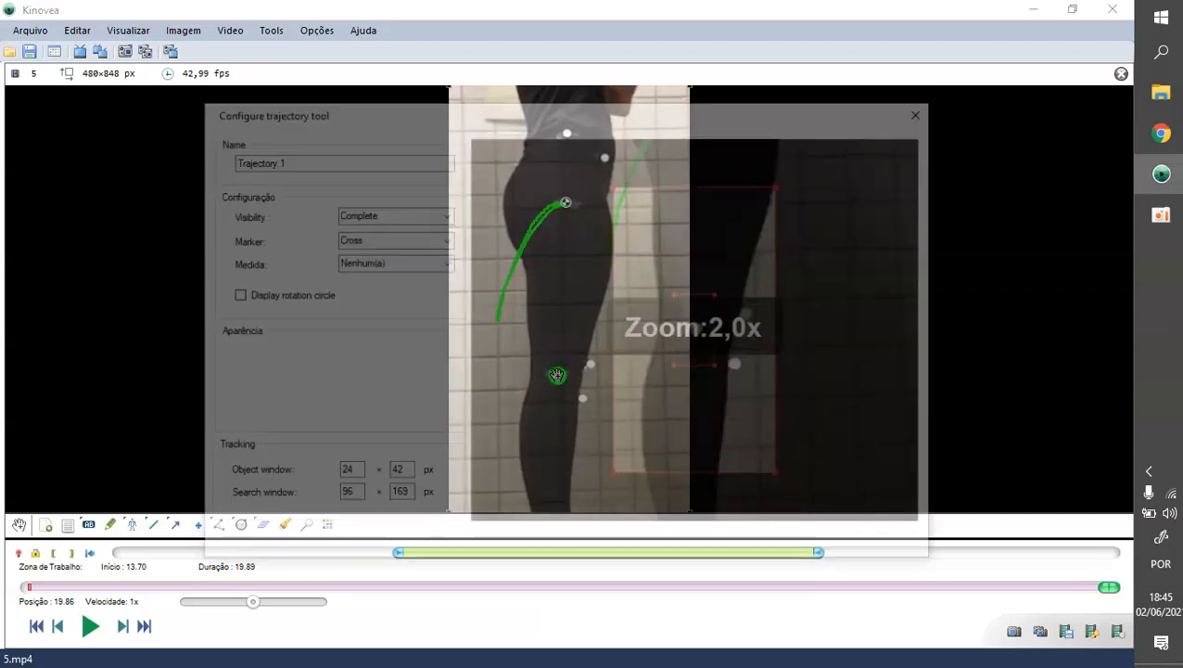
{"action": "left_click_drag", "start_coordinate": [720, 368], "coordinate": [706, 327]}
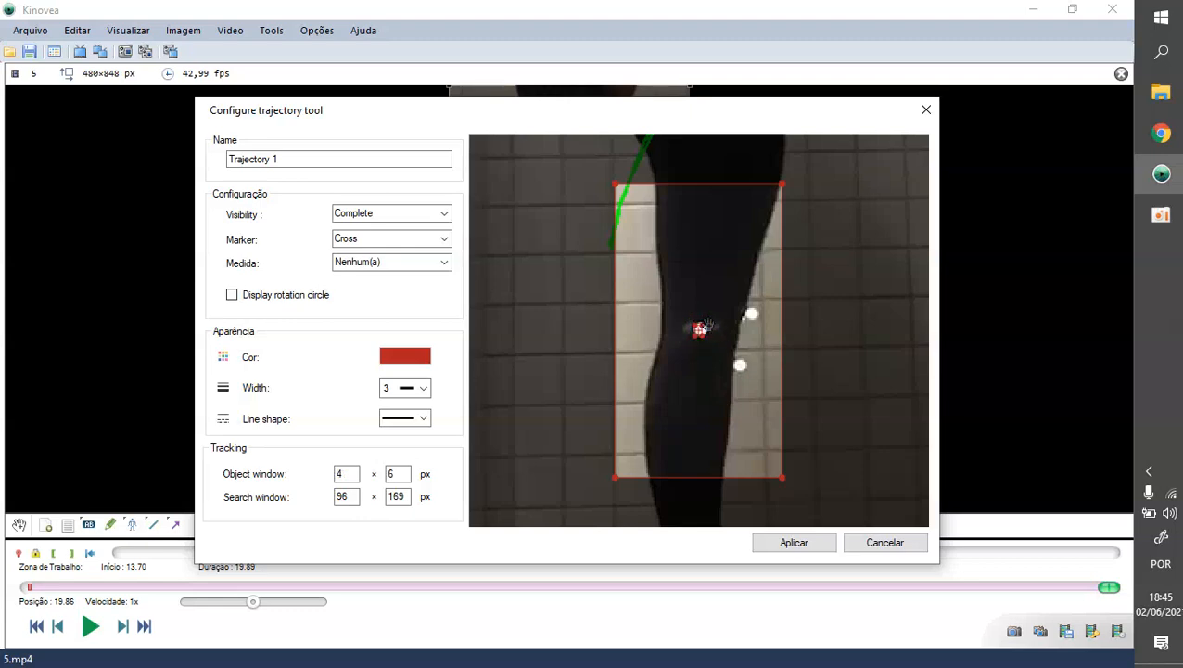
{"action": "left_click_drag", "start_coordinate": [783, 478], "coordinate": [729, 380]}
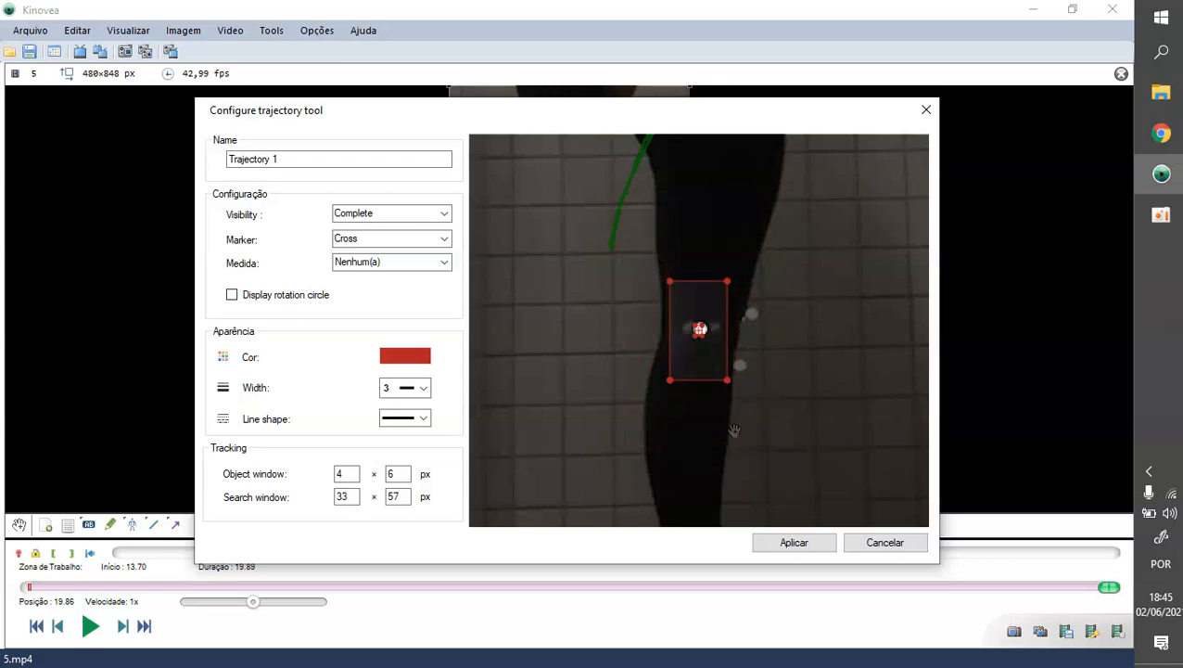
Change the knee trajectory's colour to bright orange and apply the configuration
{"action": "left_click", "coordinate": [407, 352]}
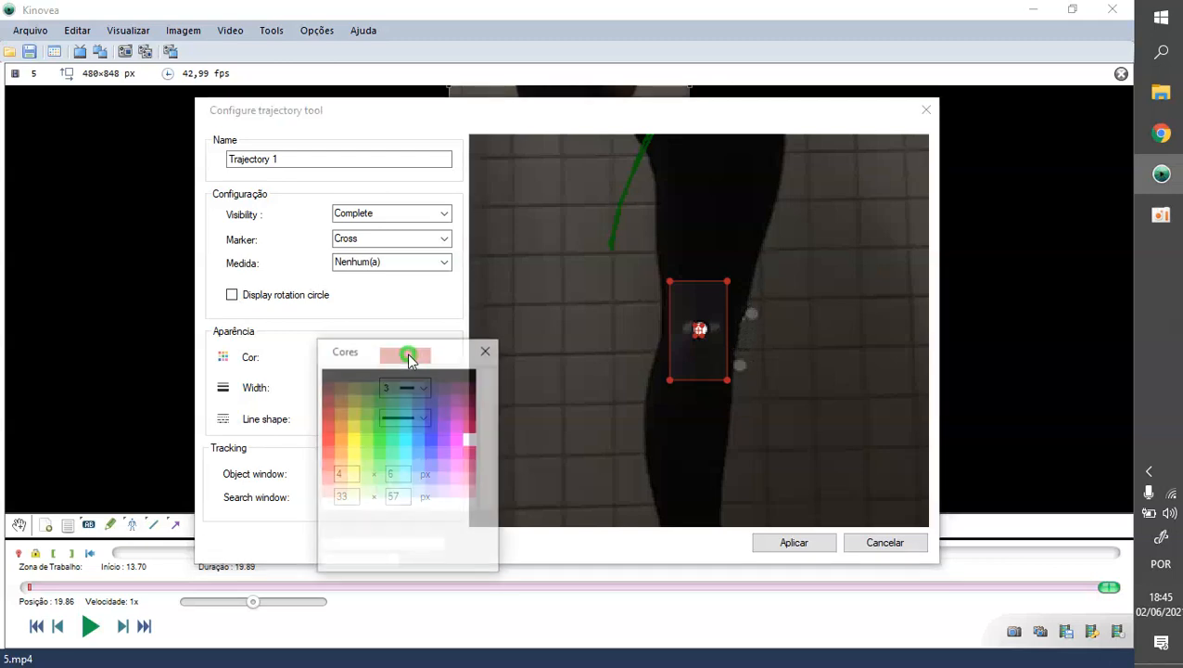
{"action": "left_click", "coordinate": [398, 560]}
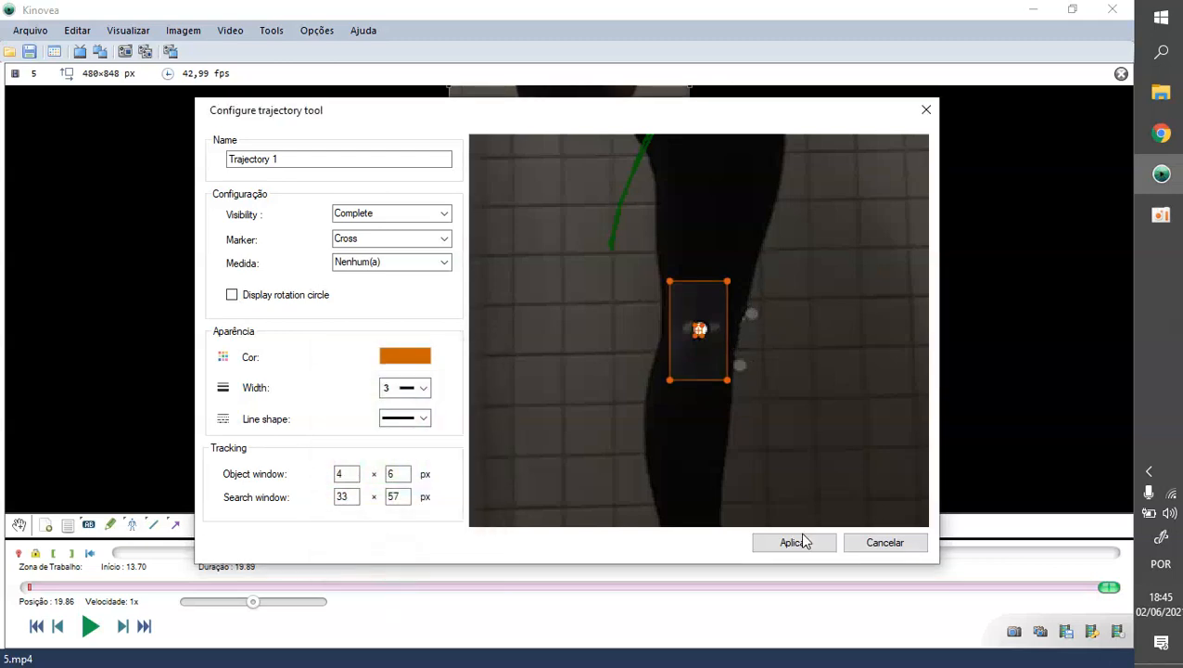
{"action": "left_click", "coordinate": [403, 353]}
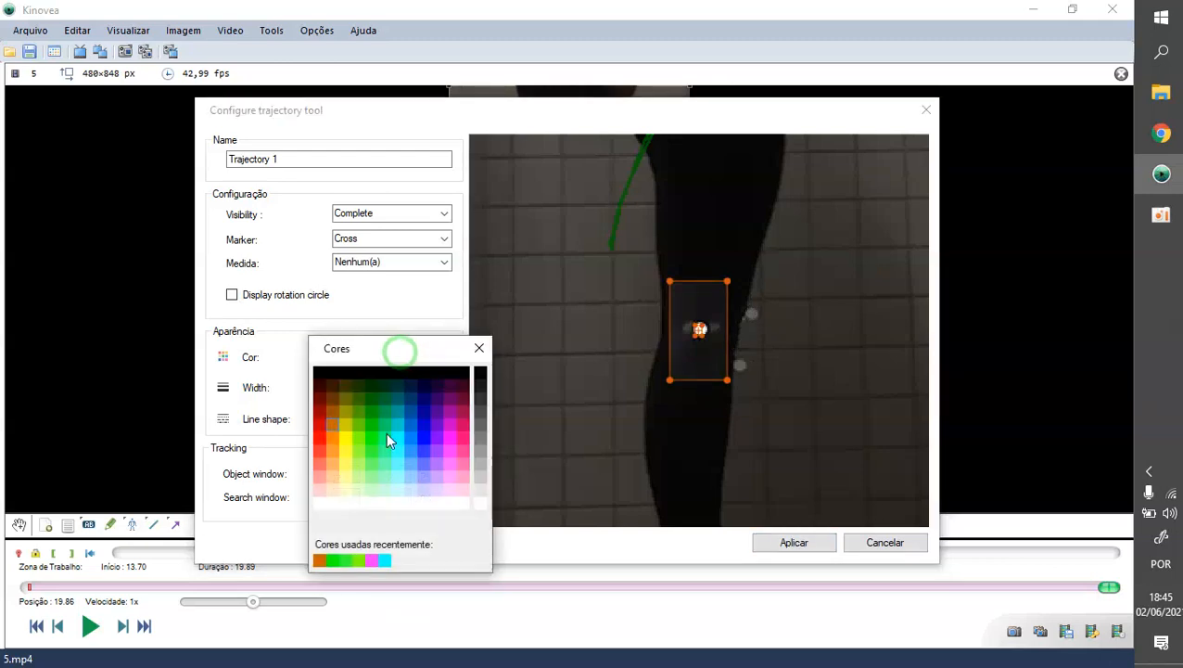
{"action": "left_click", "coordinate": [335, 446]}
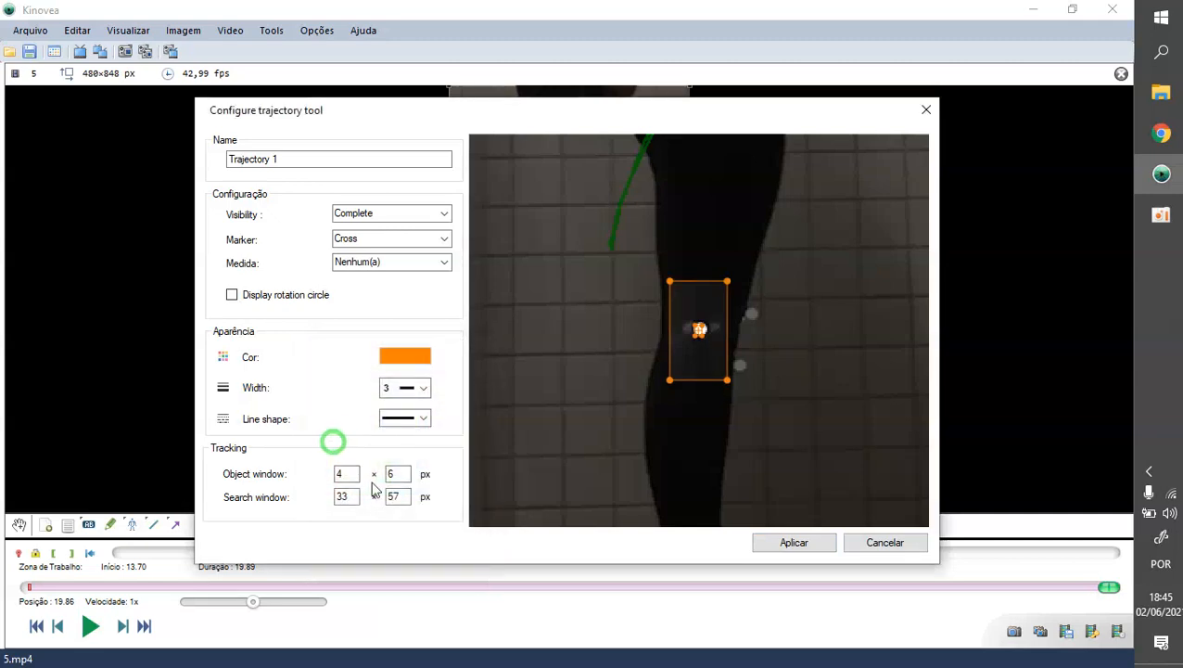
{"action": "left_click", "coordinate": [793, 545]}
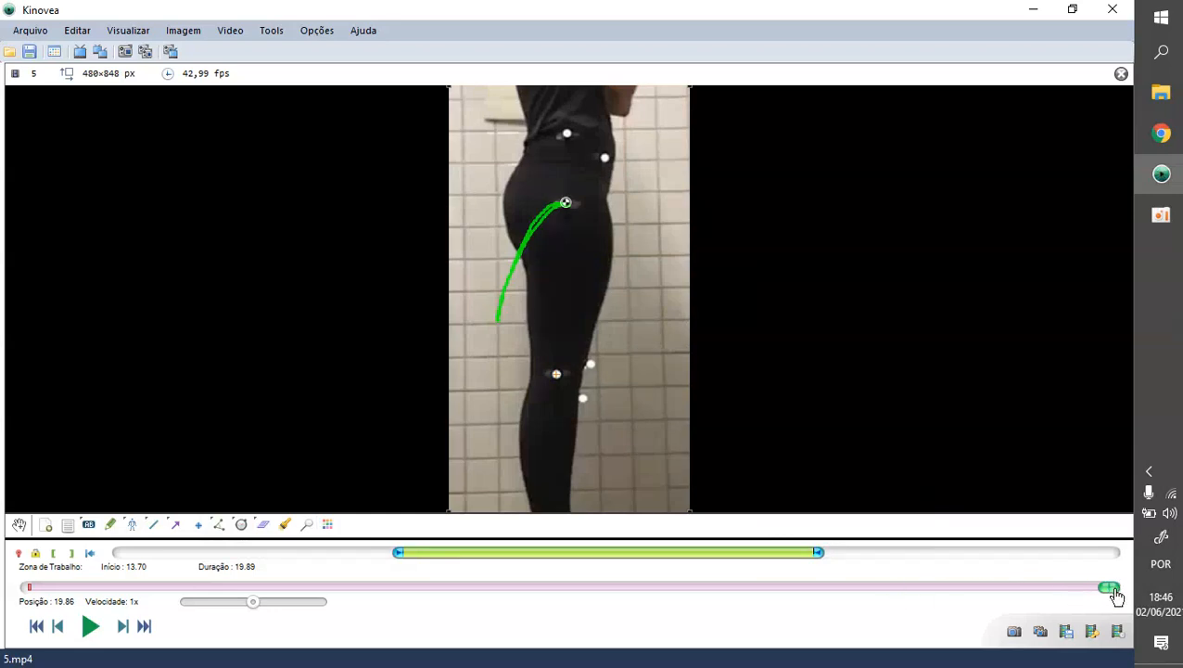
Play the section briefly, return to 19.86 and delete the knee trajectory started there
{"action": "key", "text": "space"}
{"action": "key", "text": "space"}
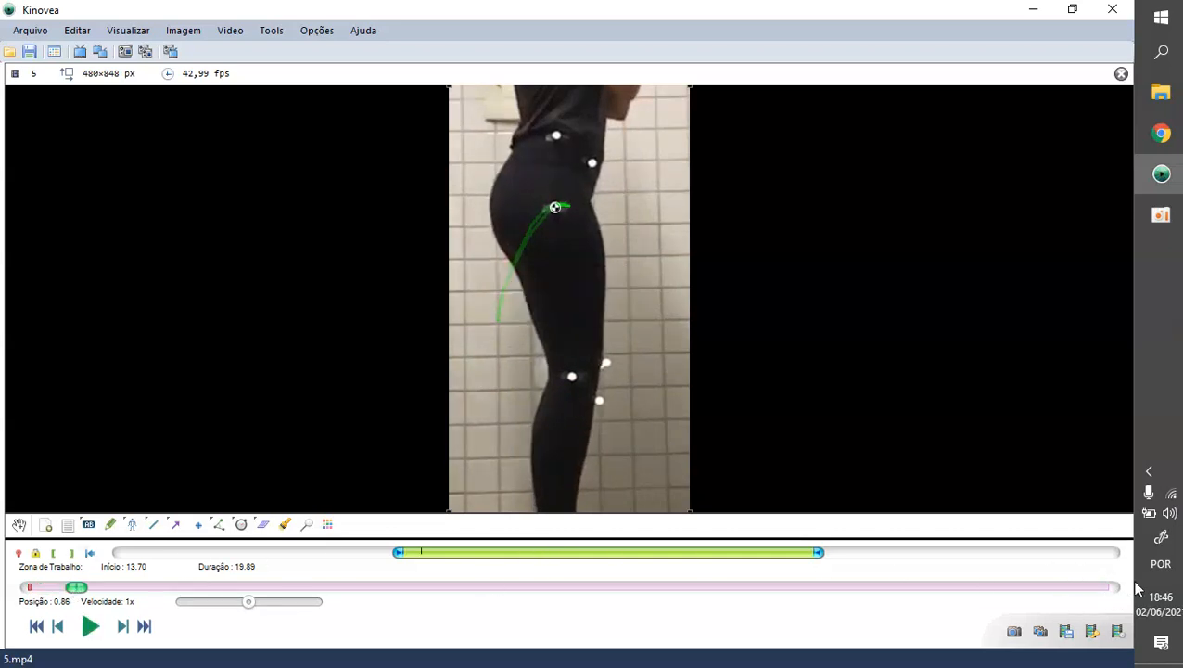
{"action": "left_click", "coordinate": [1110, 586]}
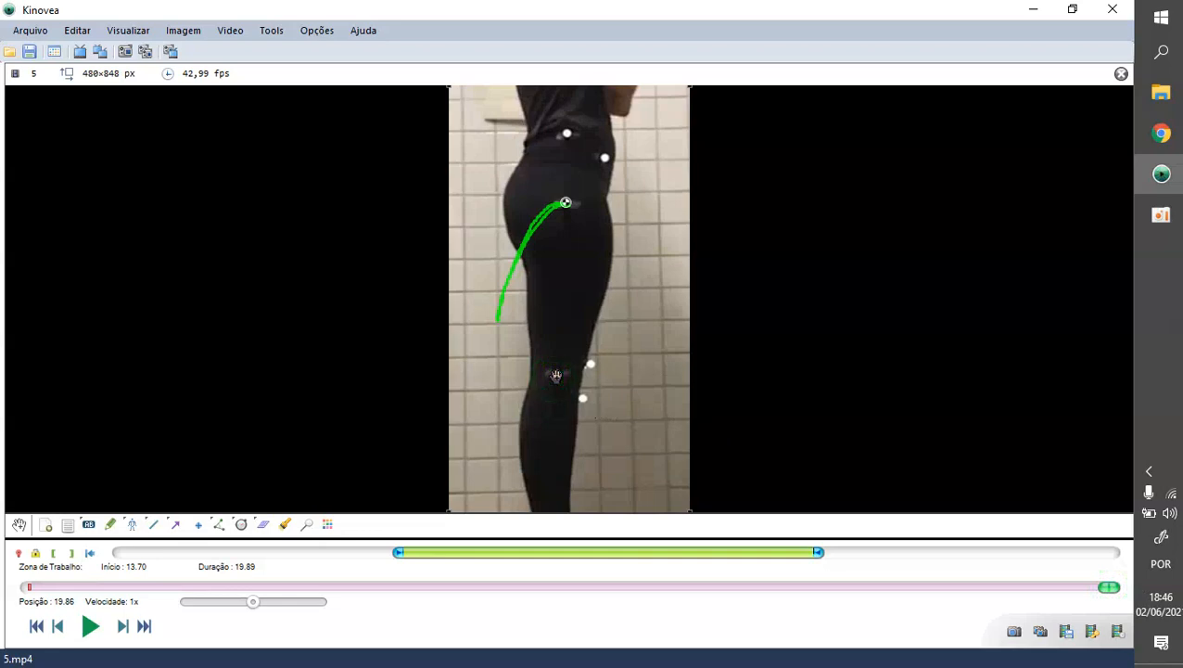
{"action": "right_click", "coordinate": [555, 375]}
{"action": "left_click", "coordinate": [595, 477]}
Return to the start of the working zone and start a trajectory path (Desenhar Caminho) on the knee marker
{"action": "left_click_drag", "start_coordinate": [1121, 593], "coordinate": [28, 586]}
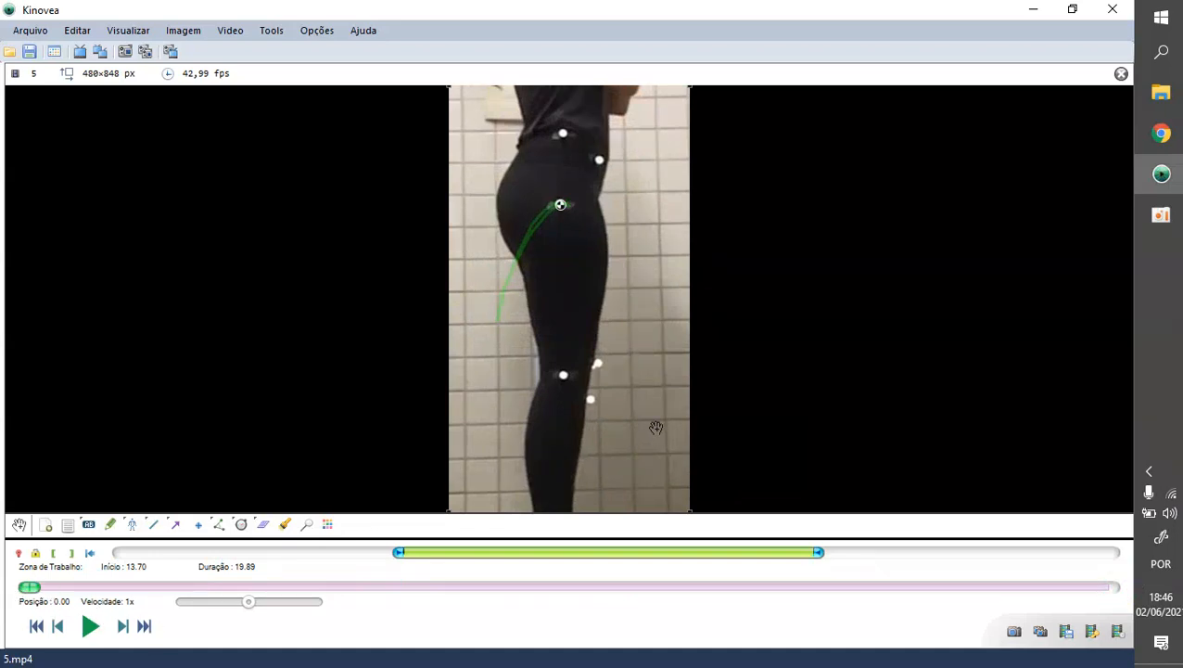
{"action": "right_click", "coordinate": [562, 374]}
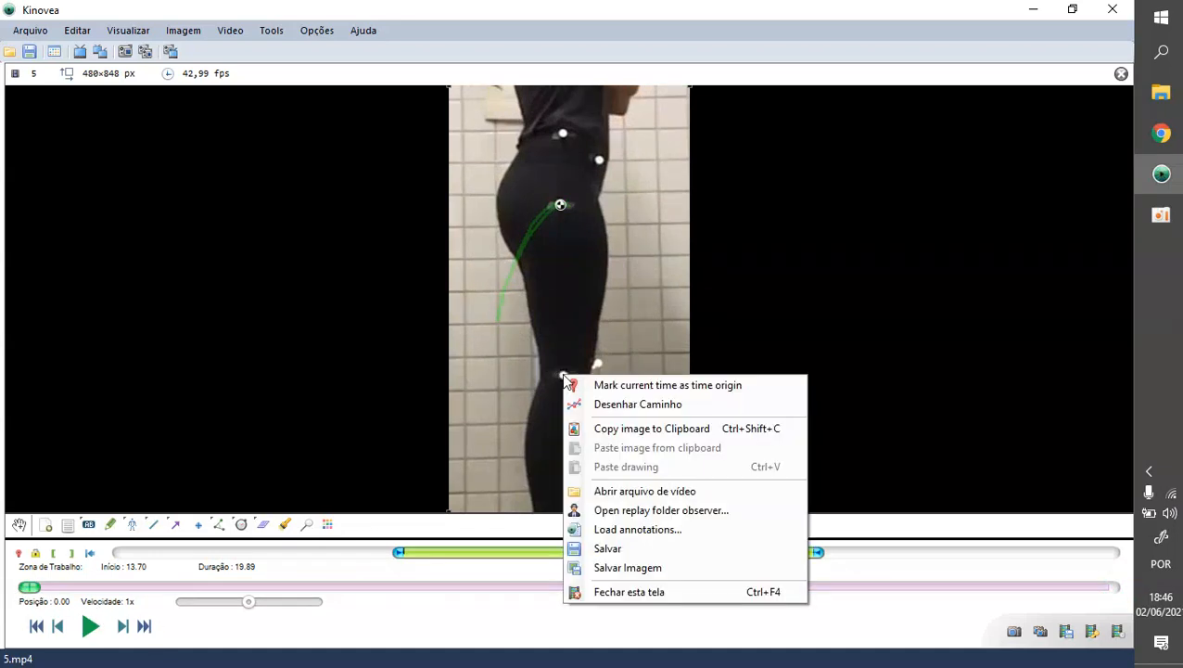
{"action": "left_click", "coordinate": [572, 399]}
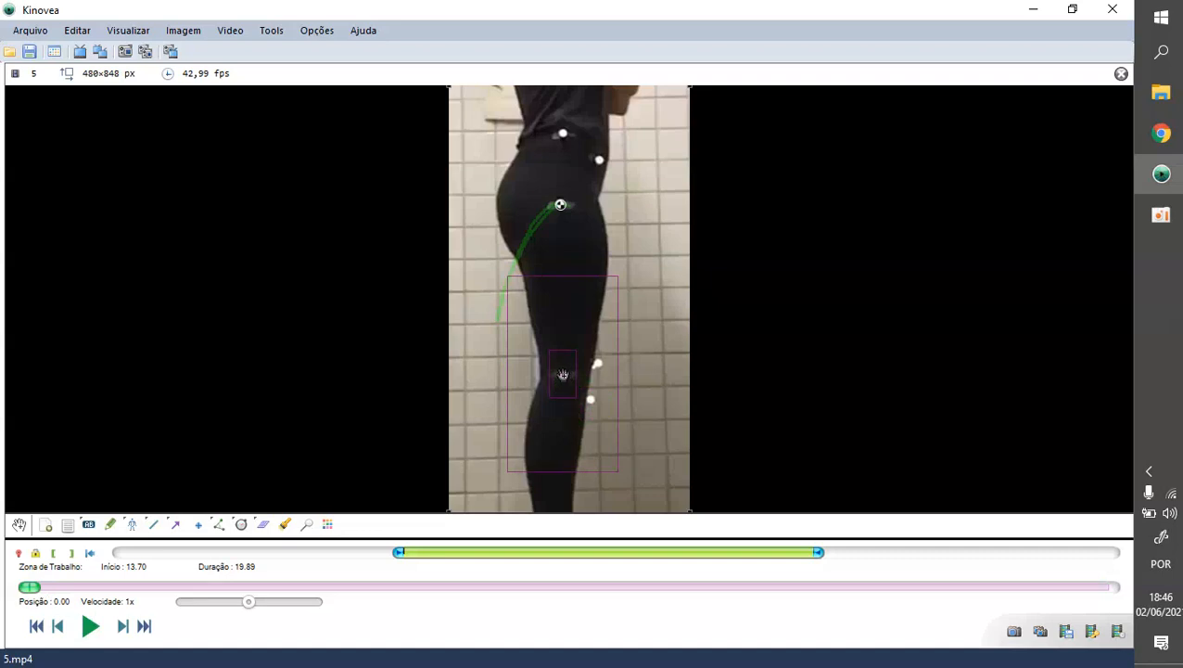
Configure the knee trajectory with a 9 × 9 px object window, a 39 × 59 px search window and an orange colour
{"action": "double_click", "coordinate": [563, 375]}
{"action": "left_click_drag", "start_coordinate": [724, 375], "coordinate": [706, 340]}
{"action": "left_click_drag", "start_coordinate": [782, 477], "coordinate": [733, 381]}
{"action": "left_click", "coordinate": [394, 357]}
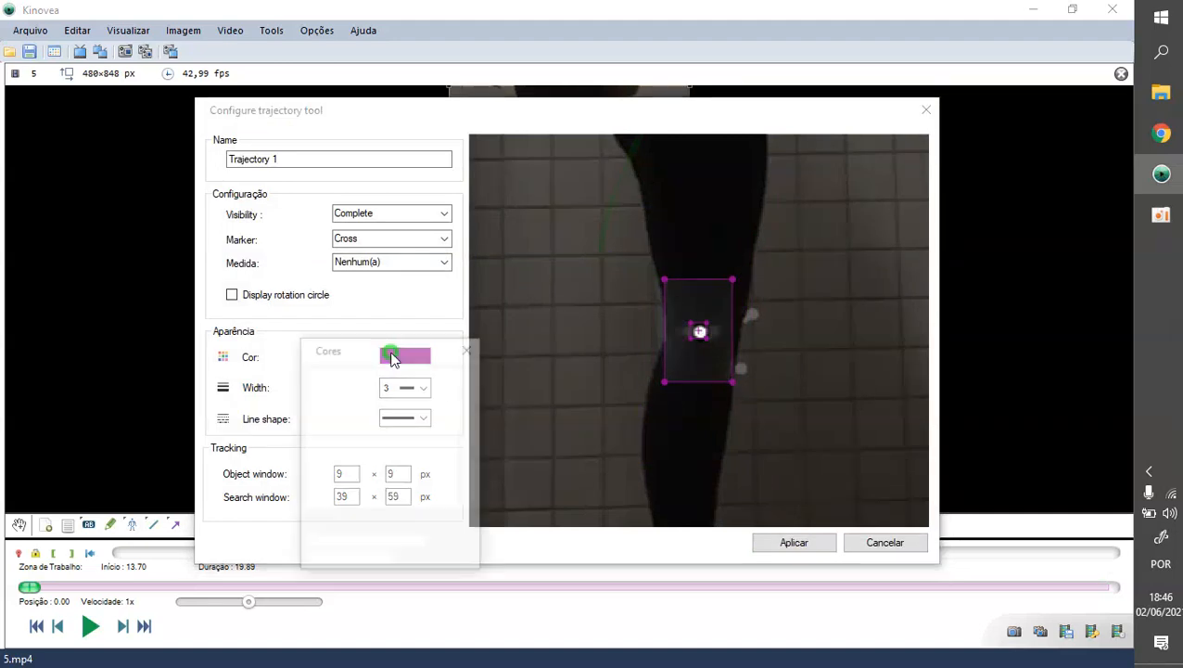
{"action": "left_click", "coordinate": [312, 561]}
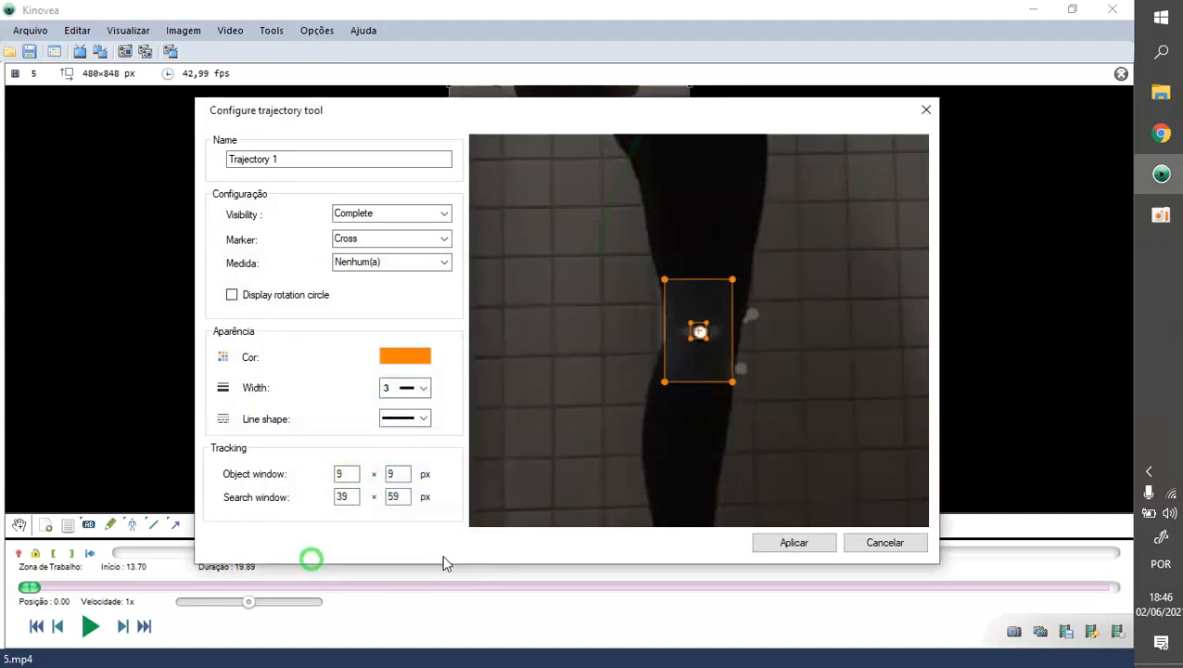
{"action": "left_click", "coordinate": [819, 544]}
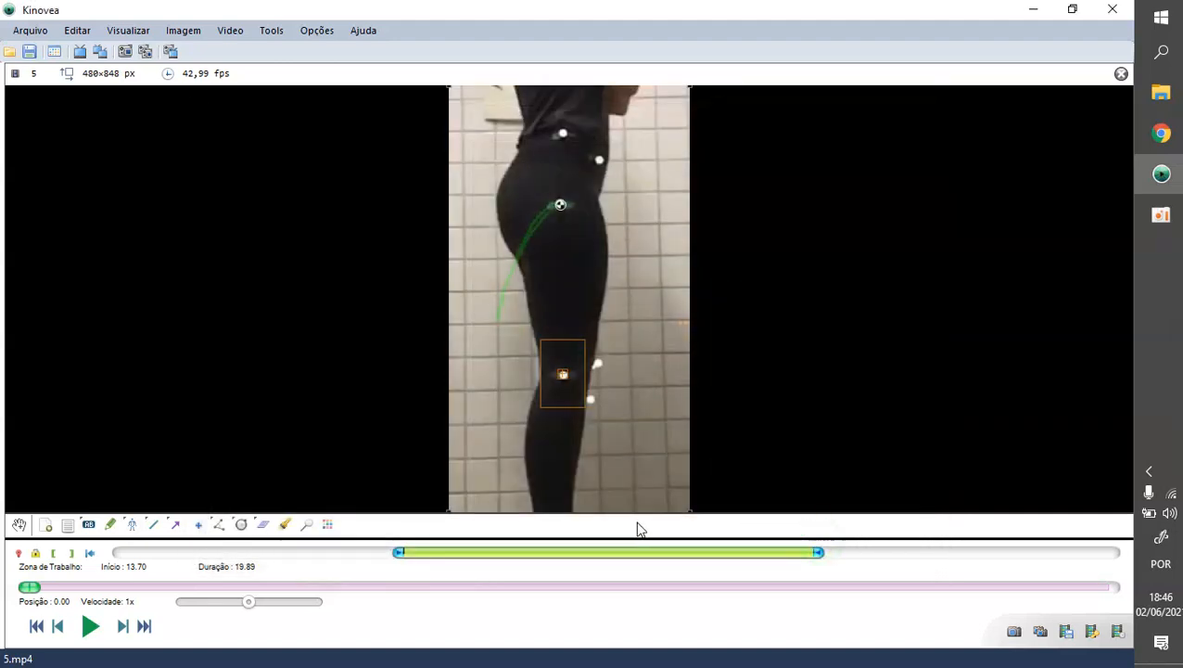
Rename the knee trajectory to Joelho, apply the change and play the working zone to track the marker
{"action": "double_click", "coordinate": [561, 373]}
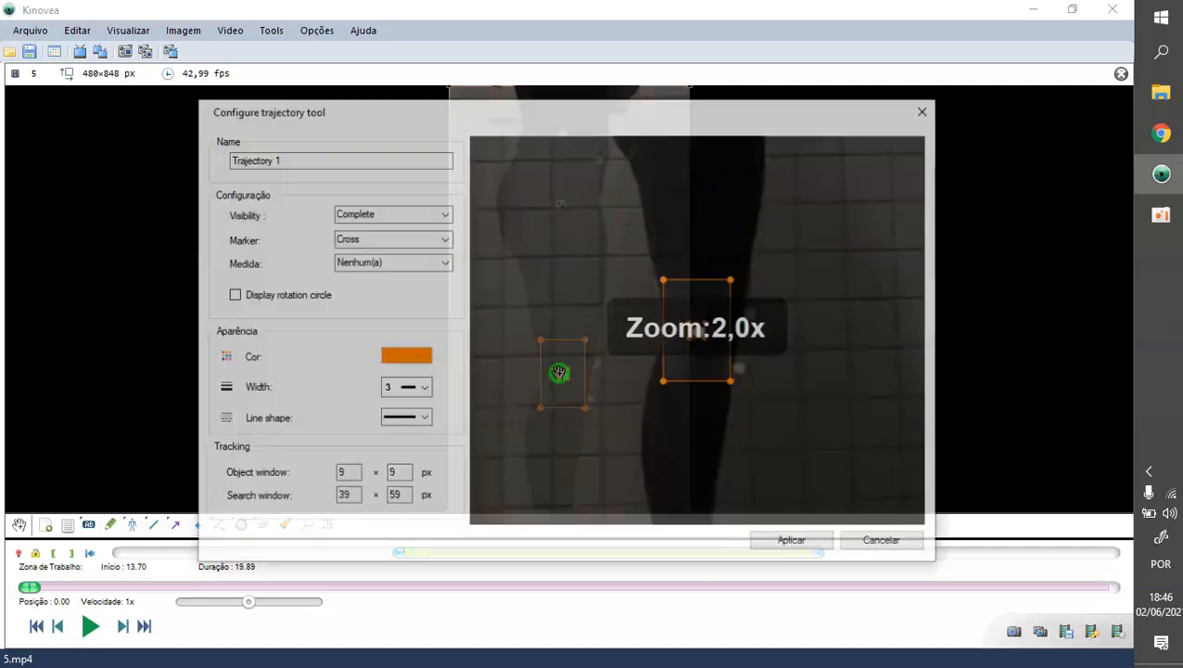
{"action": "double_click", "coordinate": [331, 161]}
{"action": "type", "text": "Joelho"}
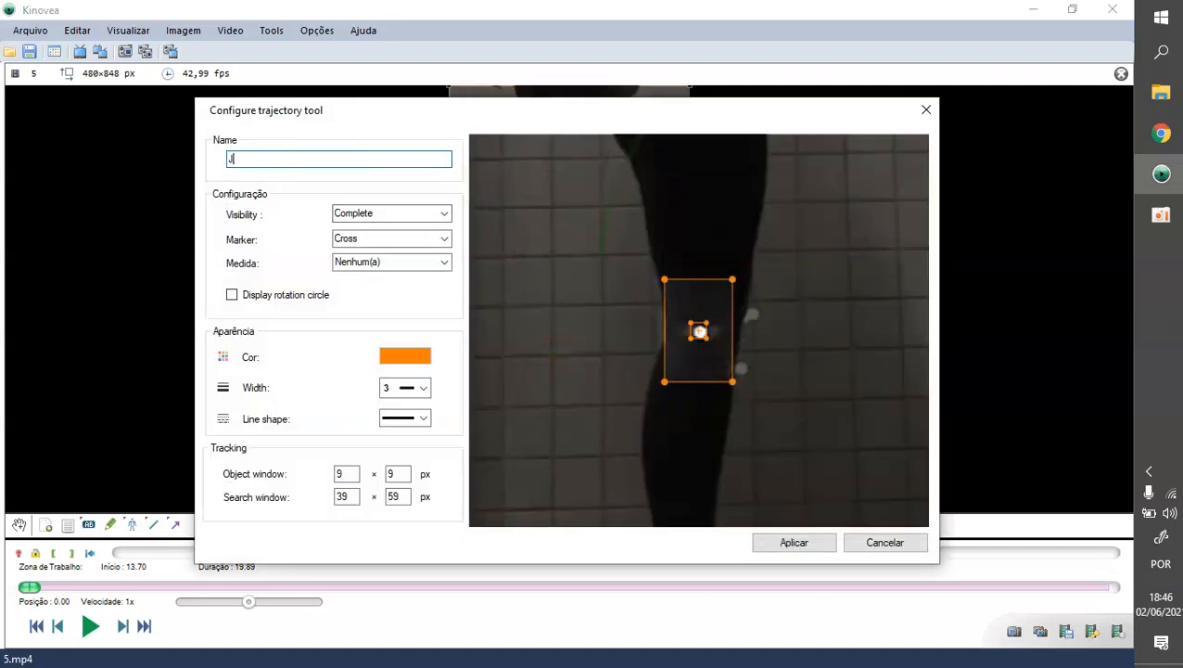
{"action": "left_click", "coordinate": [830, 547]}
{"action": "key", "text": "space"}
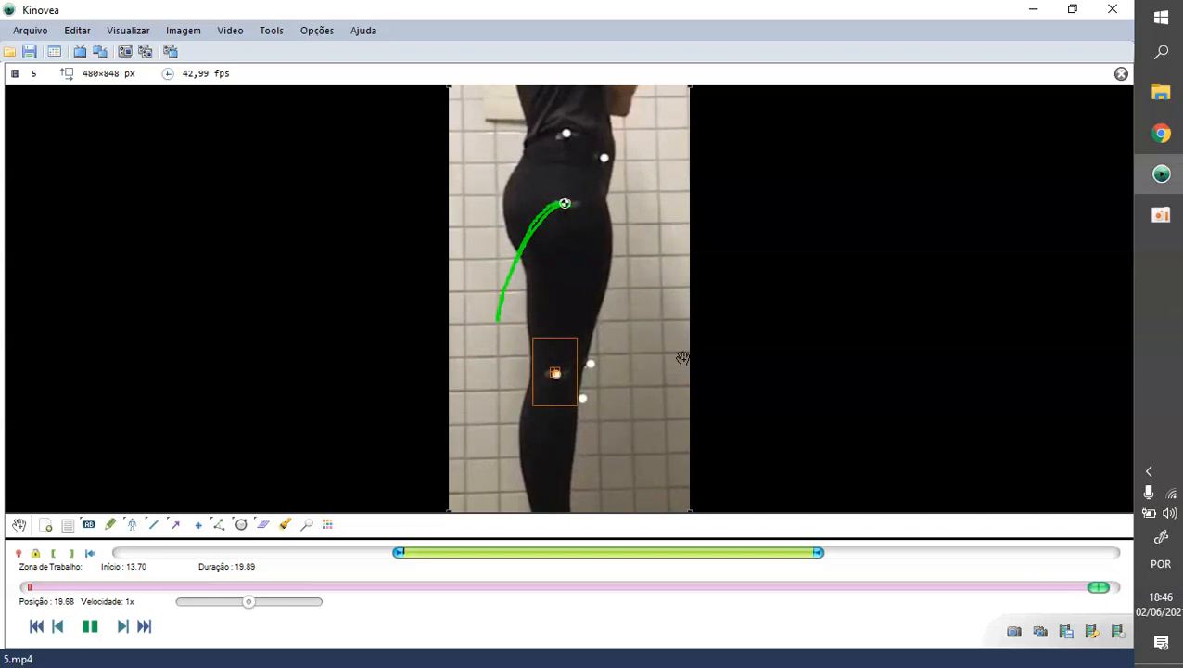
{"action": "key", "text": "space"}
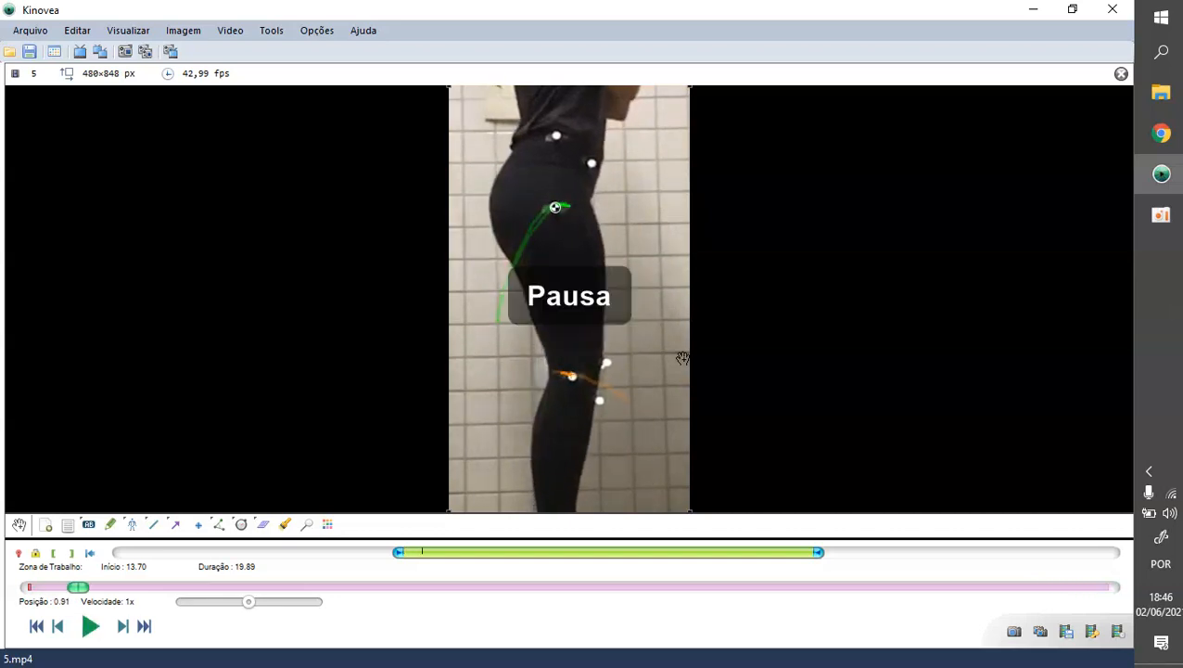
Change the Joelho trajectory's marker style to Target and apply the configuration
{"action": "double_click", "coordinate": [569, 376]}
{"action": "left_click", "coordinate": [375, 239]}
{"action": "left_click", "coordinate": [367, 252]}
{"action": "left_click", "coordinate": [443, 240]}
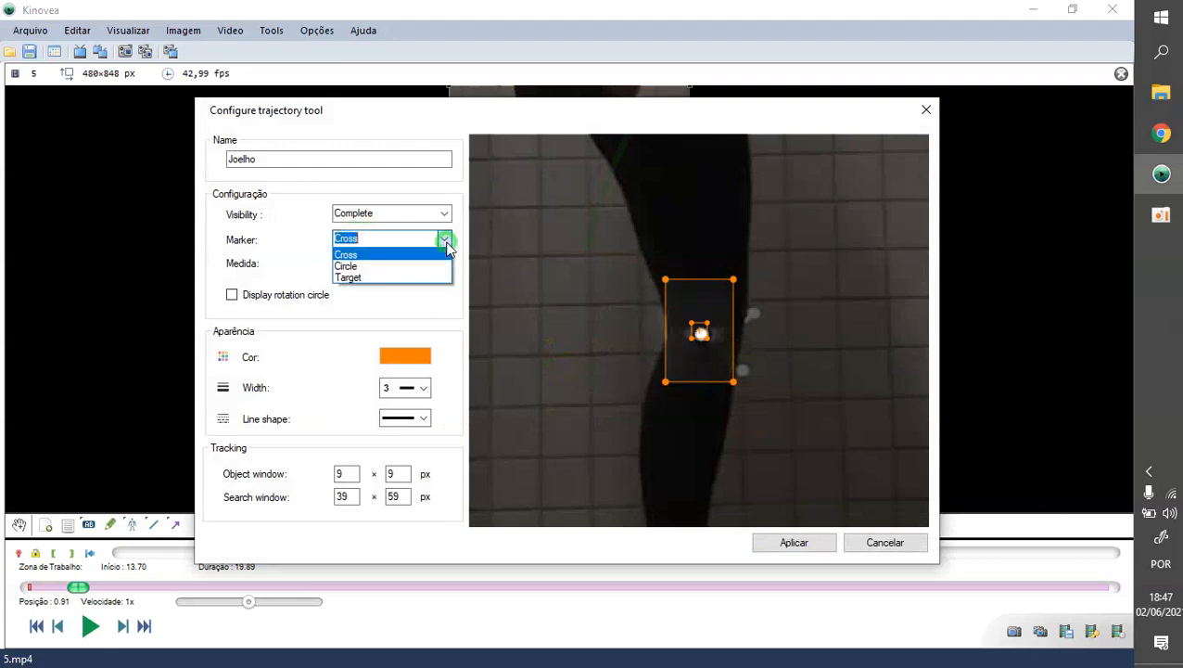
{"action": "left_click", "coordinate": [389, 278]}
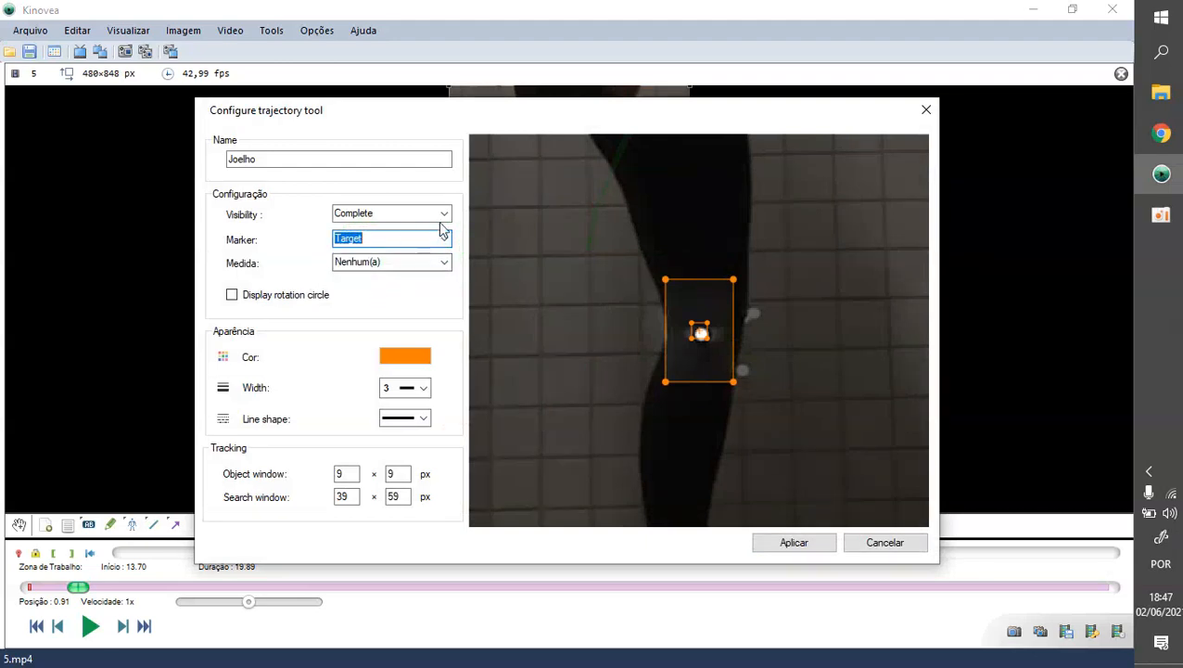
{"action": "left_click", "coordinate": [784, 543]}
Play the section to review both trajectories on the whole body, pause it and return to the start of the working zone
{"action": "key", "text": "space"}
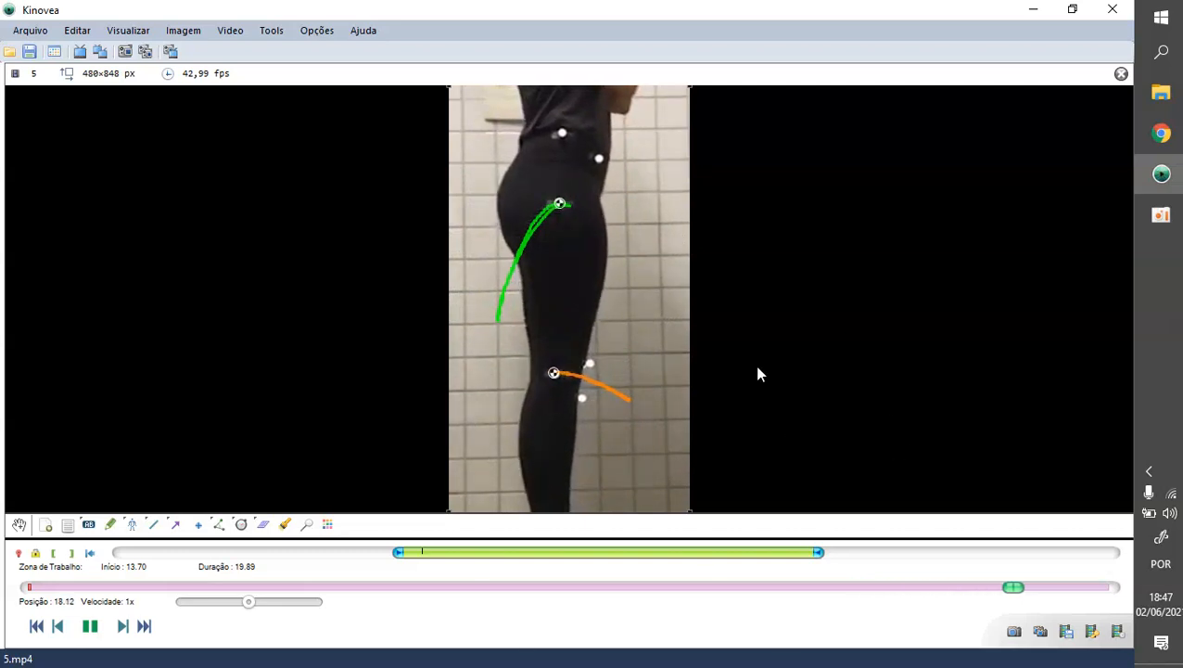
{"action": "scroll", "coordinate": [642, 375], "scroll_direction": "down", "scroll_amount": 9}
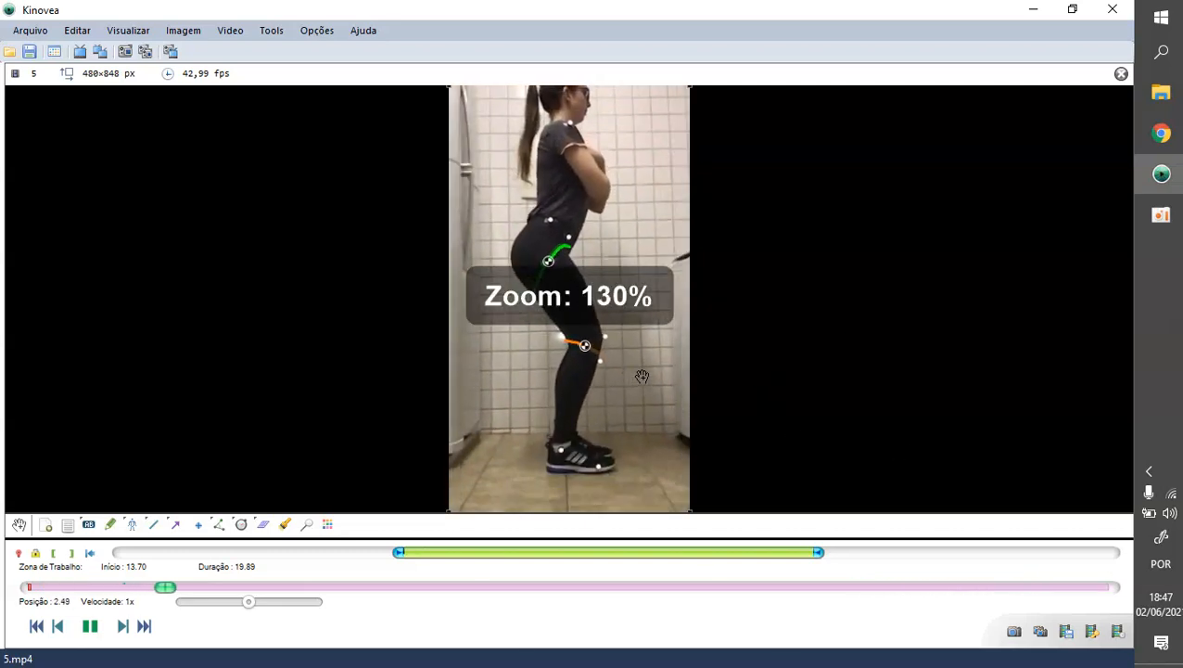
{"action": "scroll", "coordinate": [642, 376], "scroll_direction": "down", "scroll_amount": 3}
{"action": "key", "text": "space"}
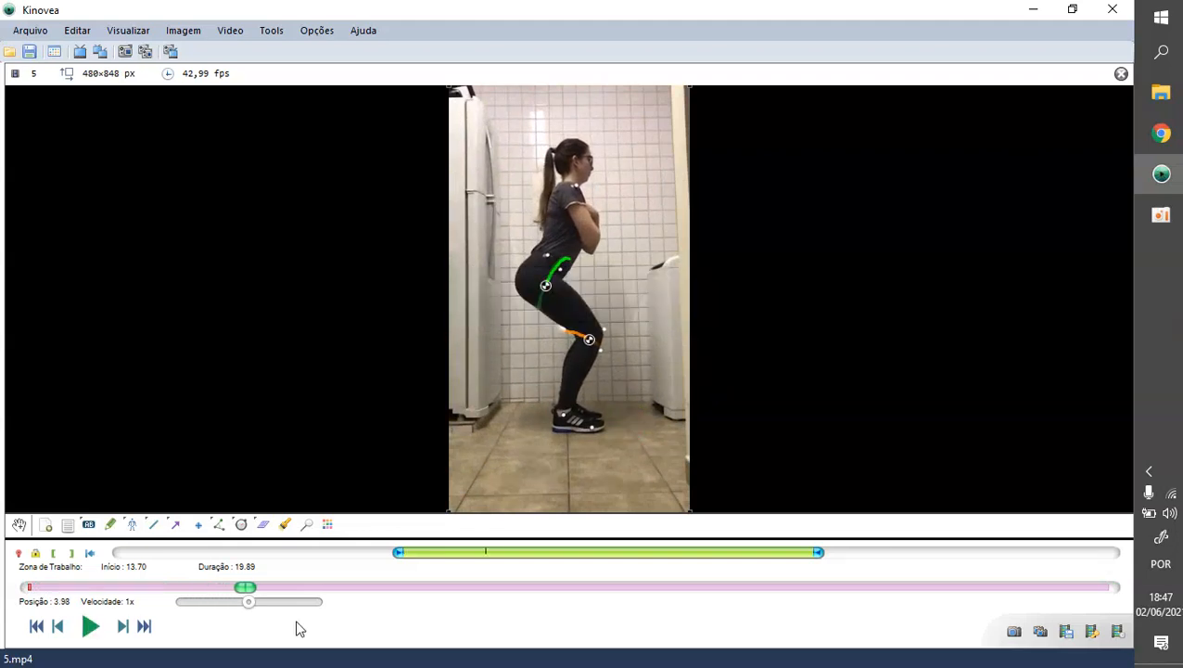
{"action": "left_click", "coordinate": [28, 588]}
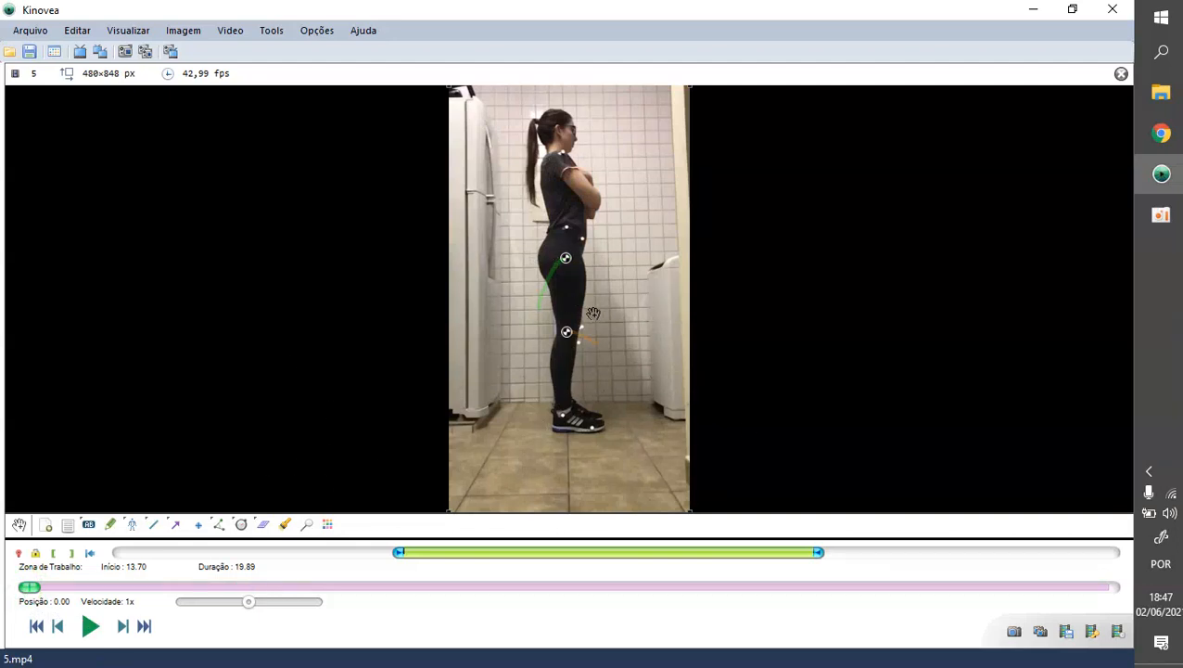
Open the Linear kinematics analysis and plot the horizontal position of Quadril and Joelho
{"action": "left_click", "coordinate": [269, 30]}
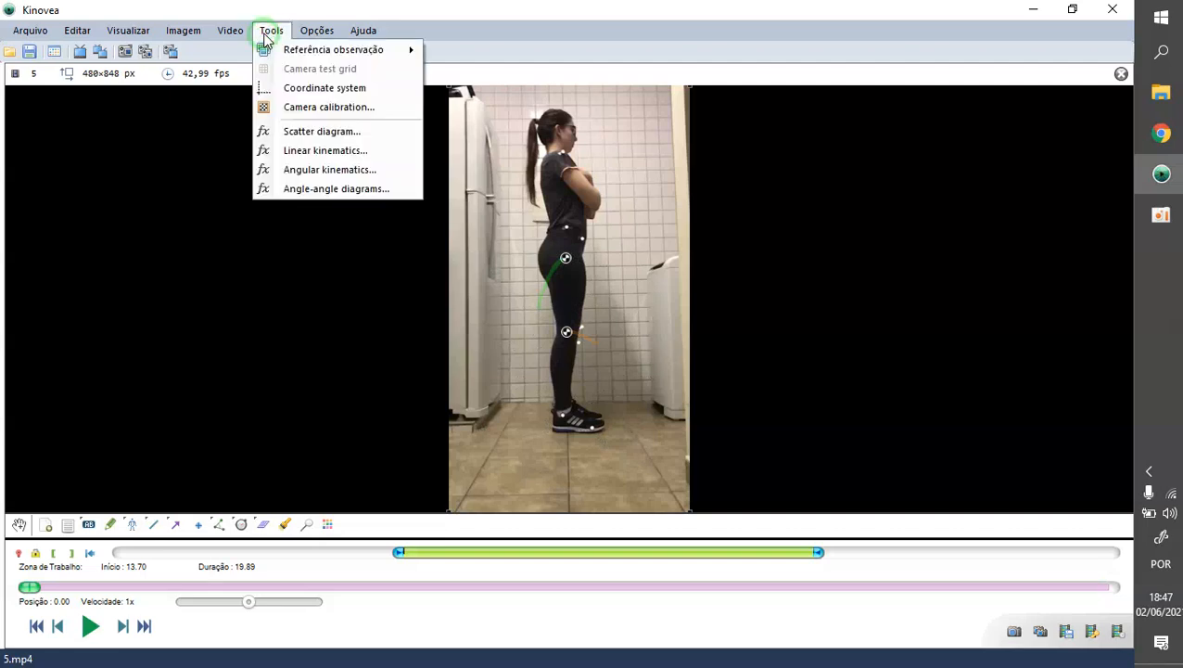
{"action": "left_click", "coordinate": [310, 152]}
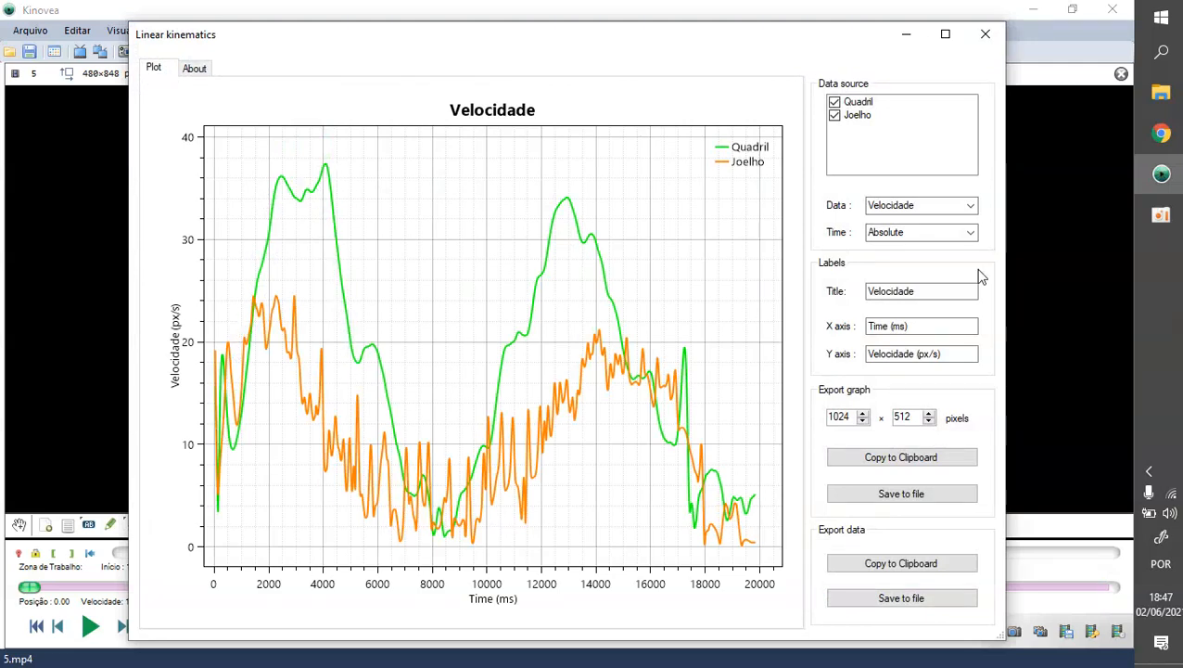
{"action": "left_click", "coordinate": [971, 205]}
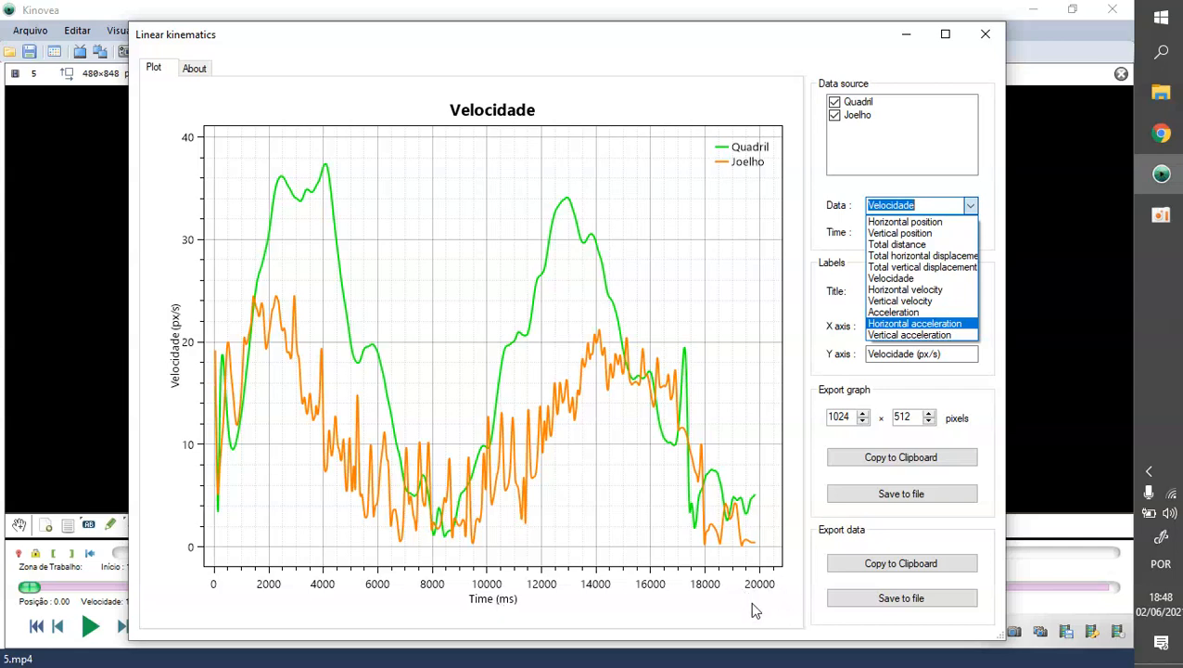
{"action": "left_click", "coordinate": [944, 223]}
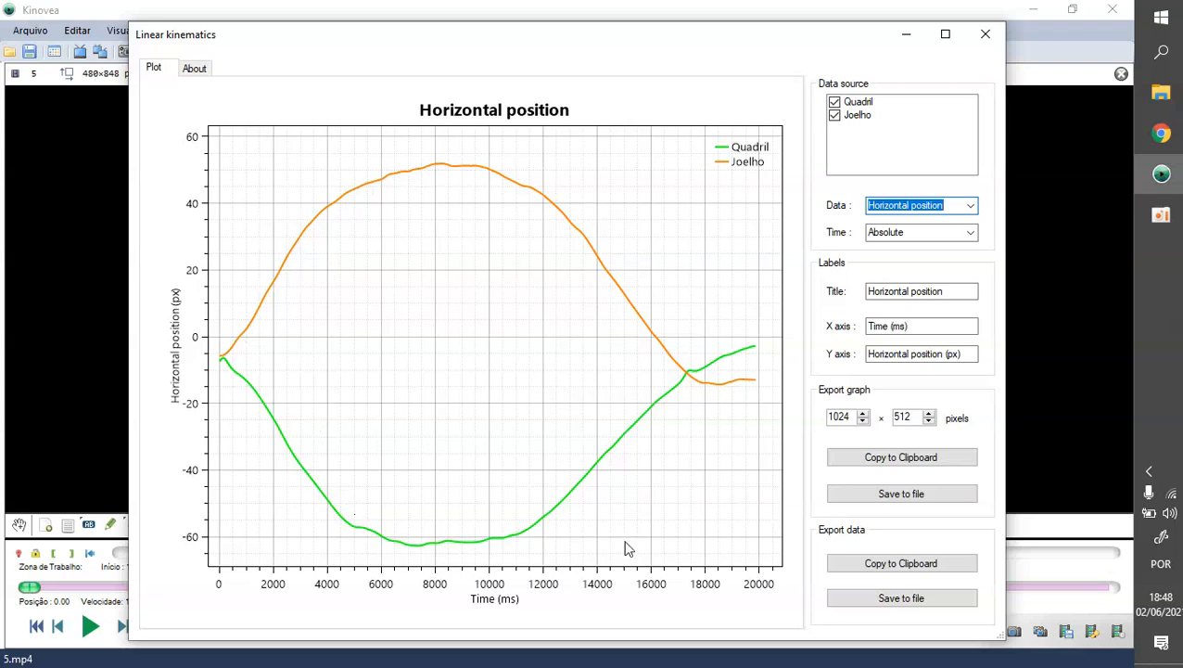
Plot the vertical position of Quadril and Joelho, review the available data types and close the analysis
{"action": "left_click", "coordinate": [970, 206]}
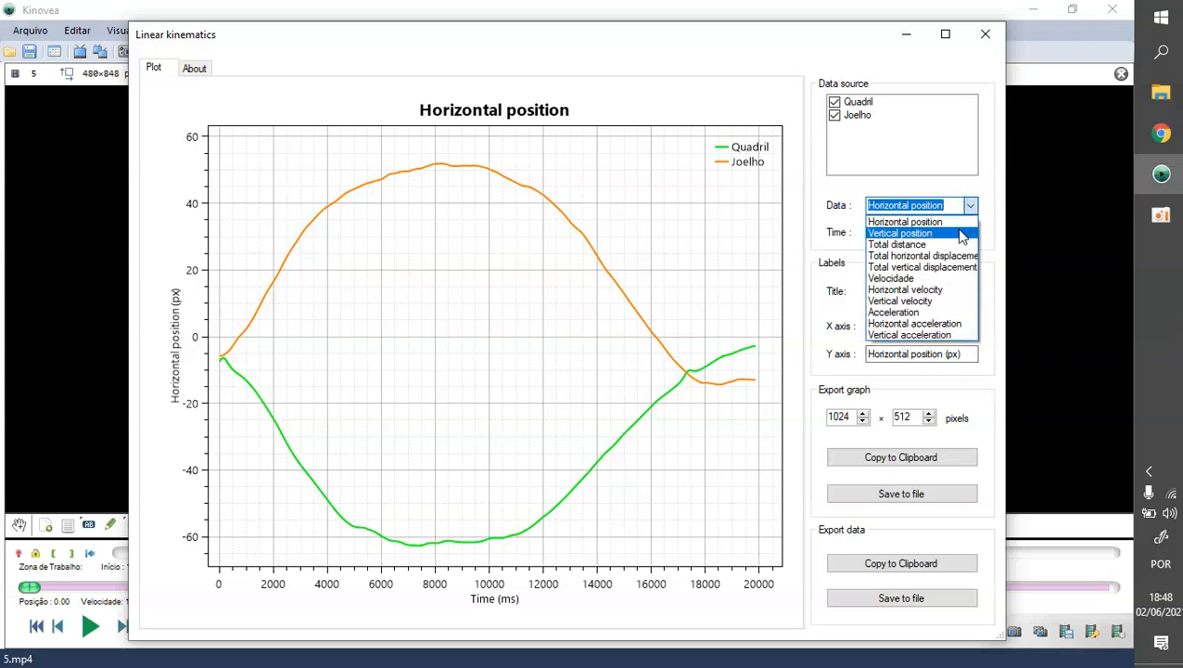
{"action": "left_click", "coordinate": [960, 233]}
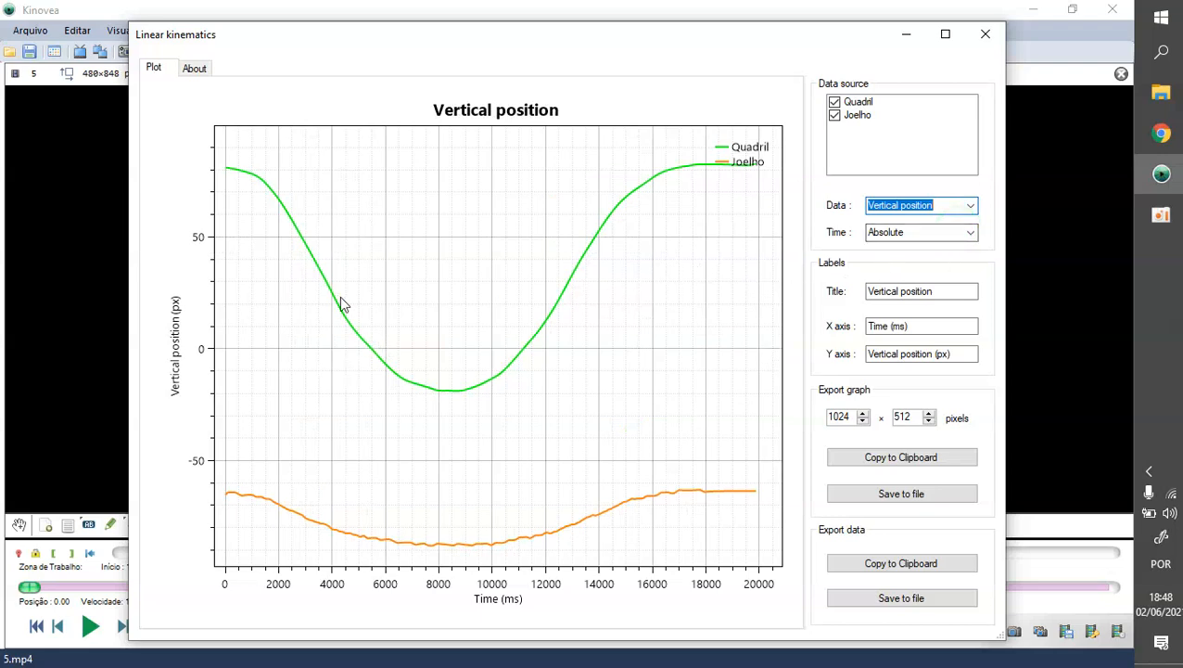
{"action": "left_click", "coordinate": [969, 208]}
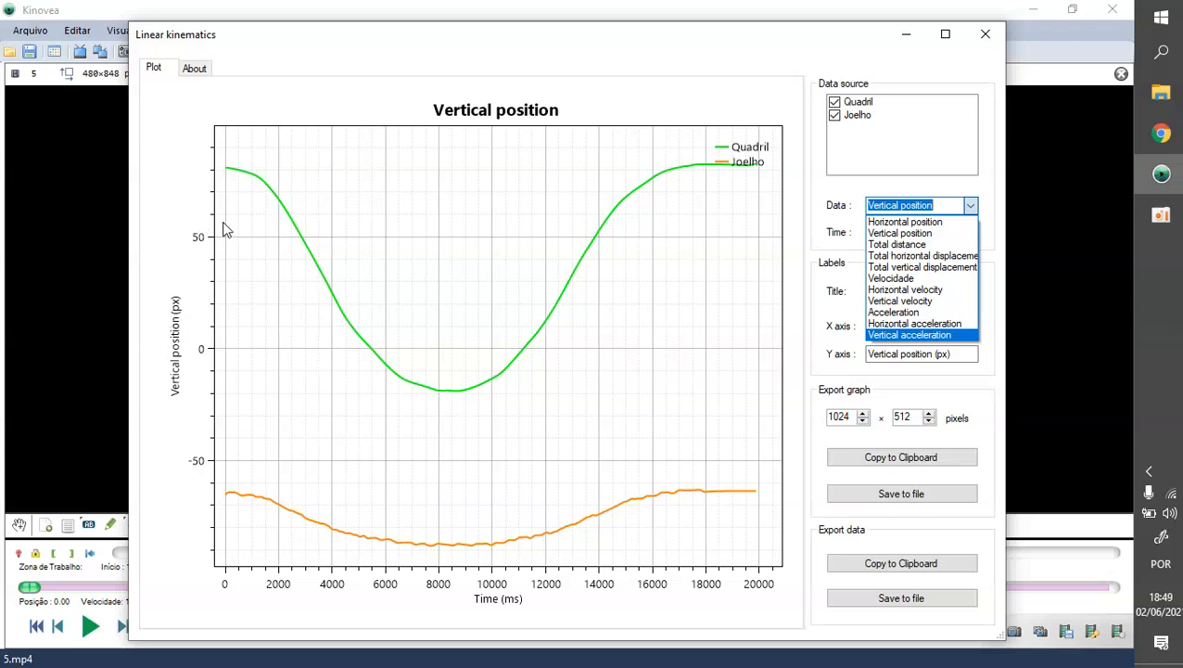
{"action": "left_click", "coordinate": [986, 35]}
{"action": "left_click", "coordinate": [986, 35]}
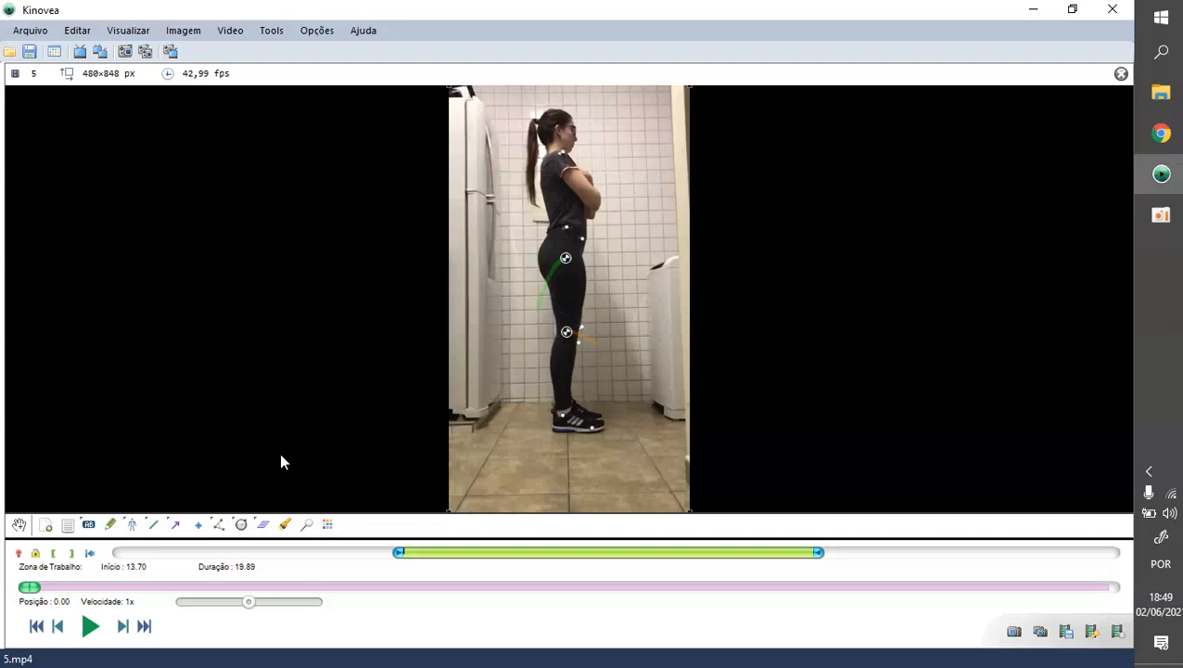
Draw a vertical reference line along the refrigerator's lower door and adjust its endpoints to the door's height
{"action": "left_click", "coordinate": [153, 526]}
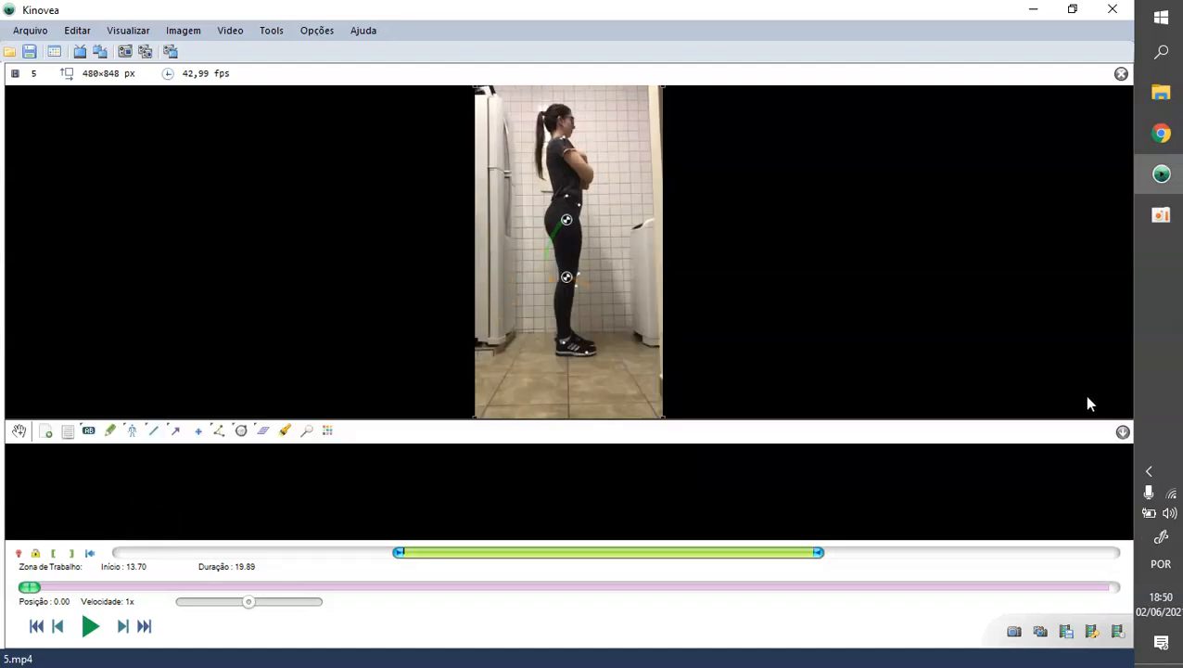
{"action": "left_click", "coordinate": [1122, 431]}
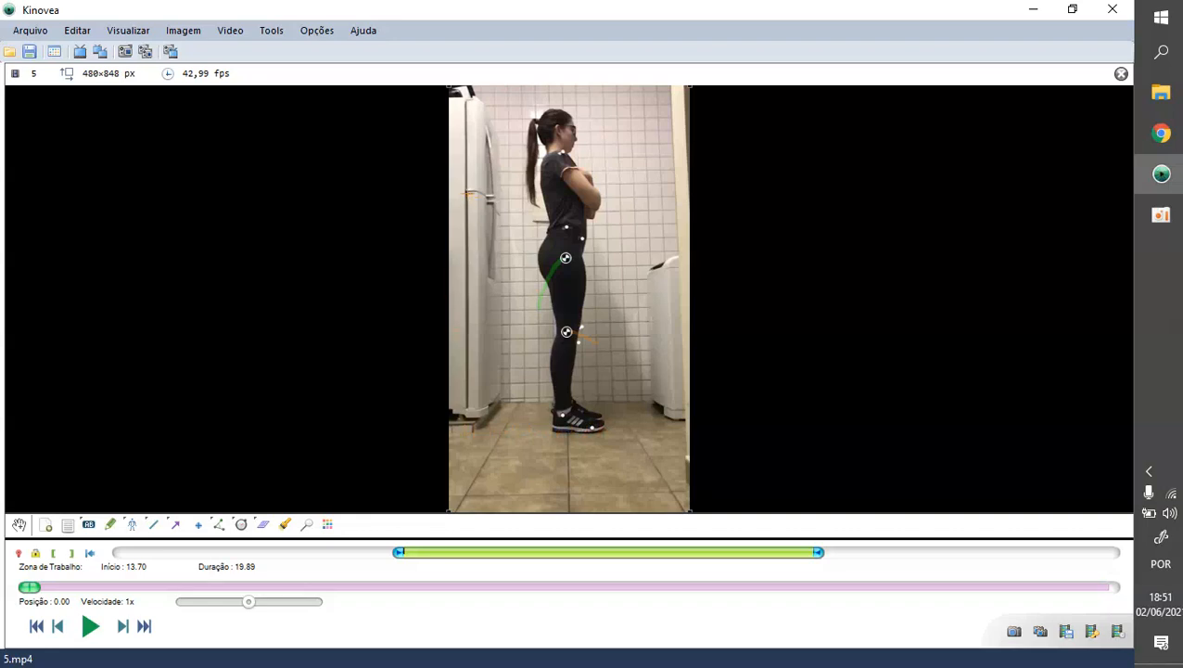
{"action": "mouse_move", "coordinate": [469, 194]}
{"action": "left_mouse_down"}
{"action": "mouse_move", "coordinate": [469, 250]}
{"action": "mouse_move", "coordinate": [498, 309]}
{"action": "mouse_move", "coordinate": [491, 336]}
{"action": "left_mouse_up"}
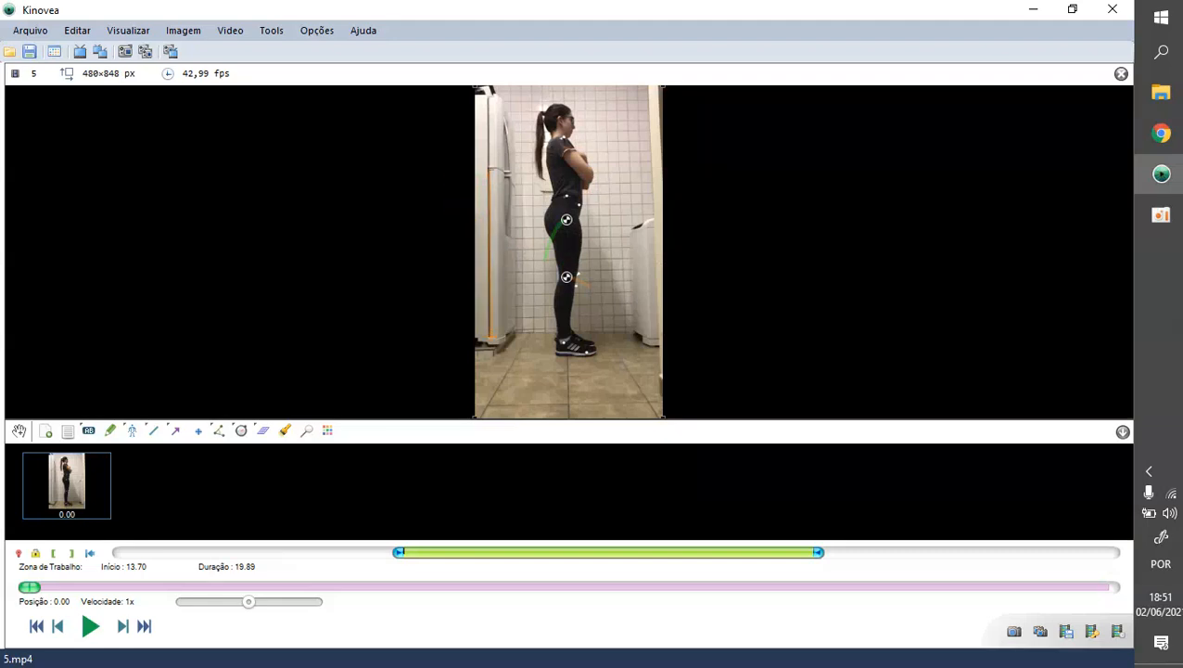
{"action": "left_click_drag", "start_coordinate": [492, 337], "coordinate": [489, 337]}
{"action": "left_click_drag", "start_coordinate": [494, 396], "coordinate": [523, 272]}
{"action": "mouse_move", "coordinate": [491, 302]}
{"action": "left_mouse_down"}
{"action": "mouse_move", "coordinate": [492, 350]}
{"action": "mouse_move", "coordinate": [492, 312]}
{"action": "mouse_move", "coordinate": [592, 271]}
{"action": "mouse_move", "coordinate": [662, 172]}
{"action": "mouse_move", "coordinate": [640, 170]}
{"action": "mouse_move", "coordinate": [489, 314]}
{"action": "mouse_move", "coordinate": [570, 267]}
{"action": "mouse_move", "coordinate": [494, 306]}
{"action": "mouse_move", "coordinate": [522, 302]}
{"action": "mouse_move", "coordinate": [490, 323]}
{"action": "mouse_move", "coordinate": [489, 371]}
{"action": "left_mouse_up"}
Calibrate the refrigerator line to a real length of 130 cm and shift its measurement label slightly down
{"action": "right_click", "coordinate": [489, 275]}
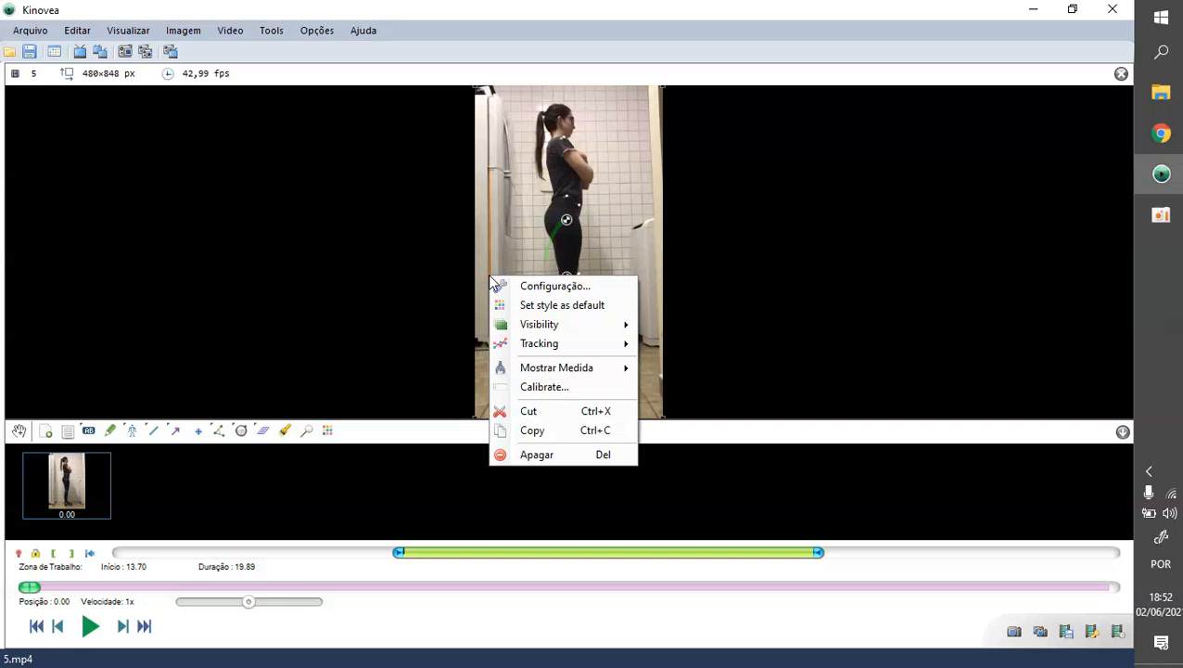
{"action": "left_click", "coordinate": [537, 387]}
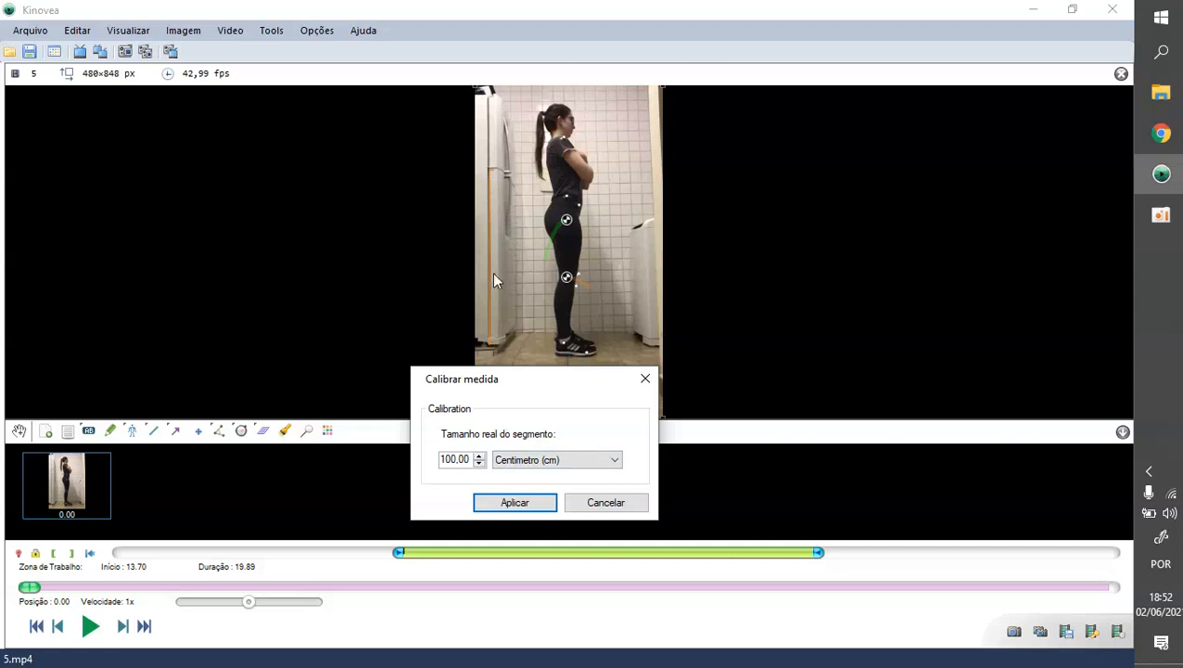
{"action": "left_click_drag", "start_coordinate": [471, 459], "coordinate": [424, 458]}
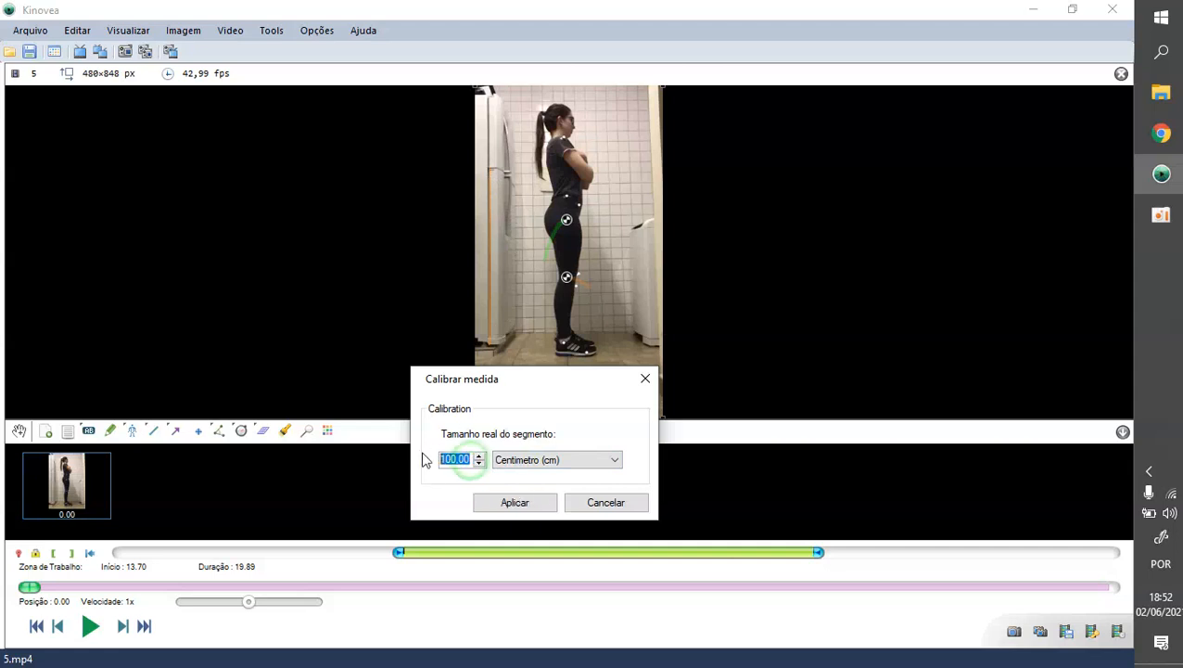
{"action": "type", "text": "130"}
{"action": "left_click", "coordinate": [535, 464]}
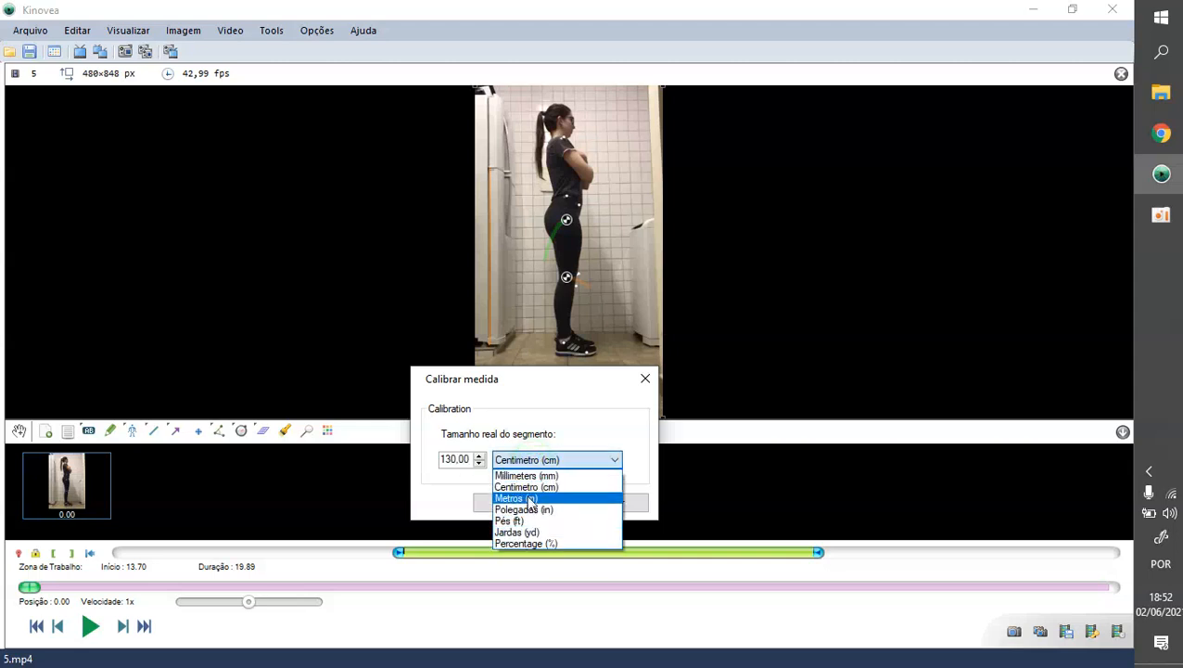
{"action": "left_click", "coordinate": [526, 486]}
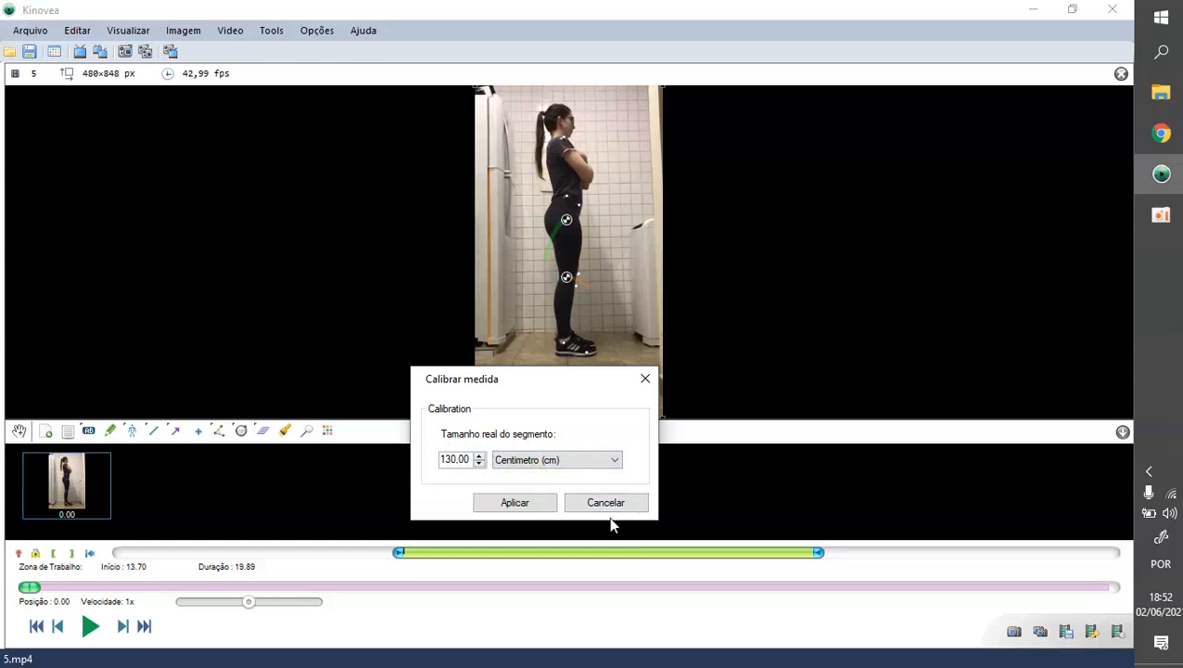
{"action": "left_click", "coordinate": [533, 502]}
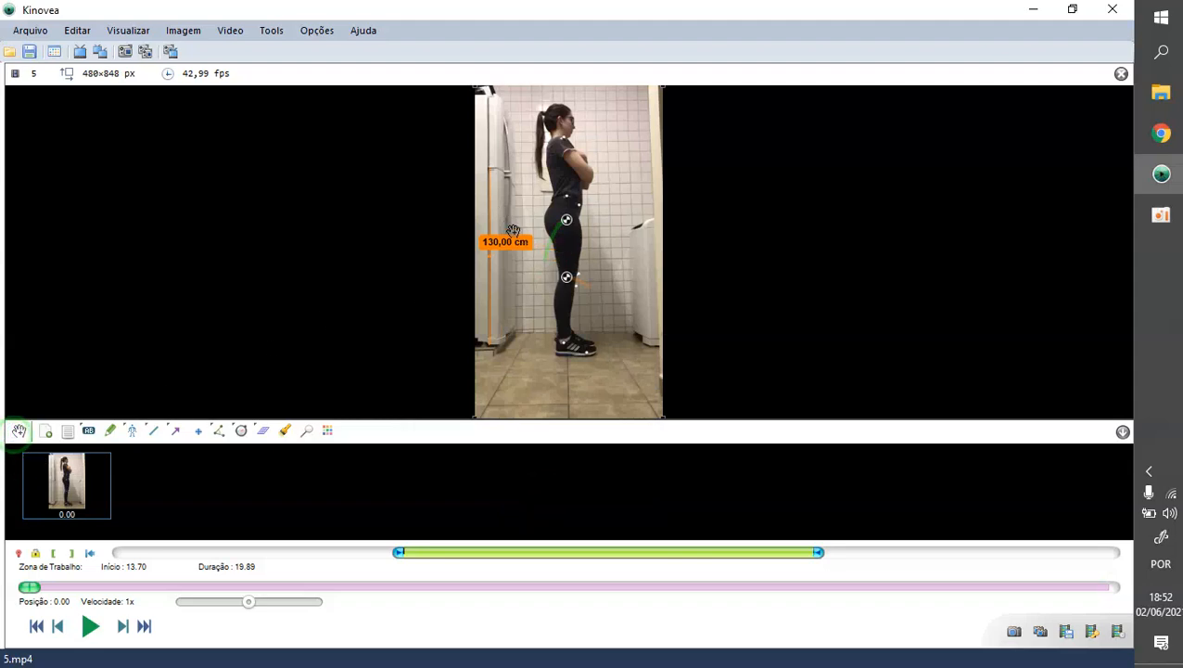
{"action": "mouse_move", "coordinate": [516, 241]}
{"action": "left_mouse_down"}
{"action": "mouse_move", "coordinate": [519, 220]}
{"action": "mouse_move", "coordinate": [509, 340]}
{"action": "mouse_move", "coordinate": [508, 251]}
{"action": "left_mouse_up"}
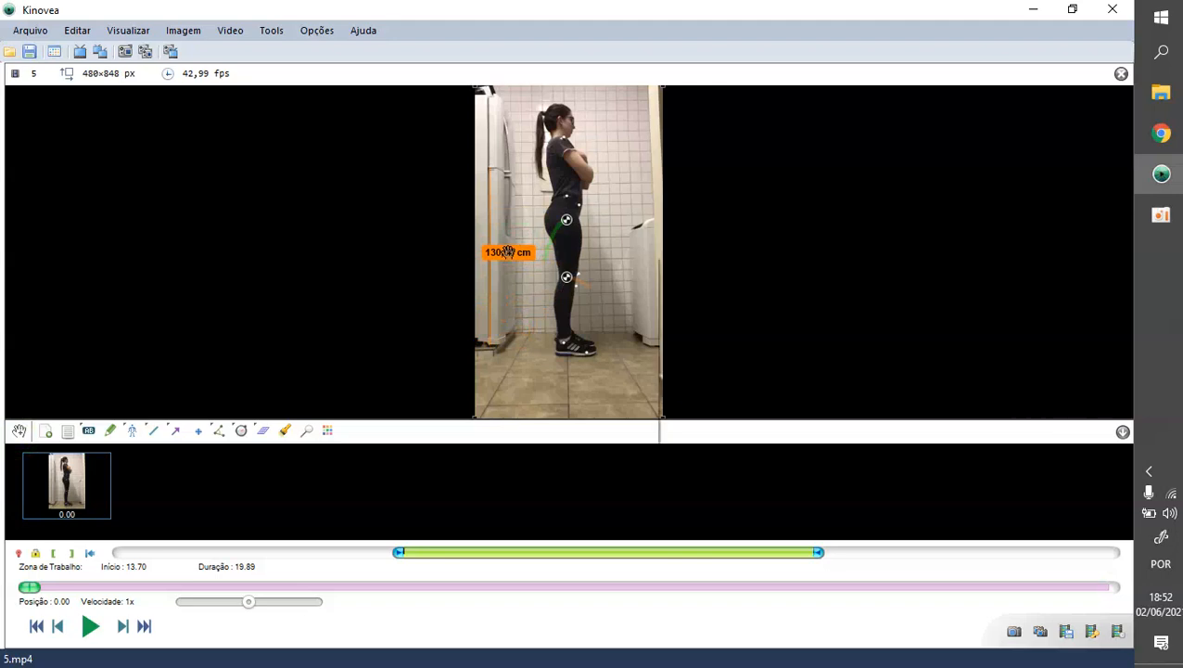
{"action": "right_click", "coordinate": [509, 253]}
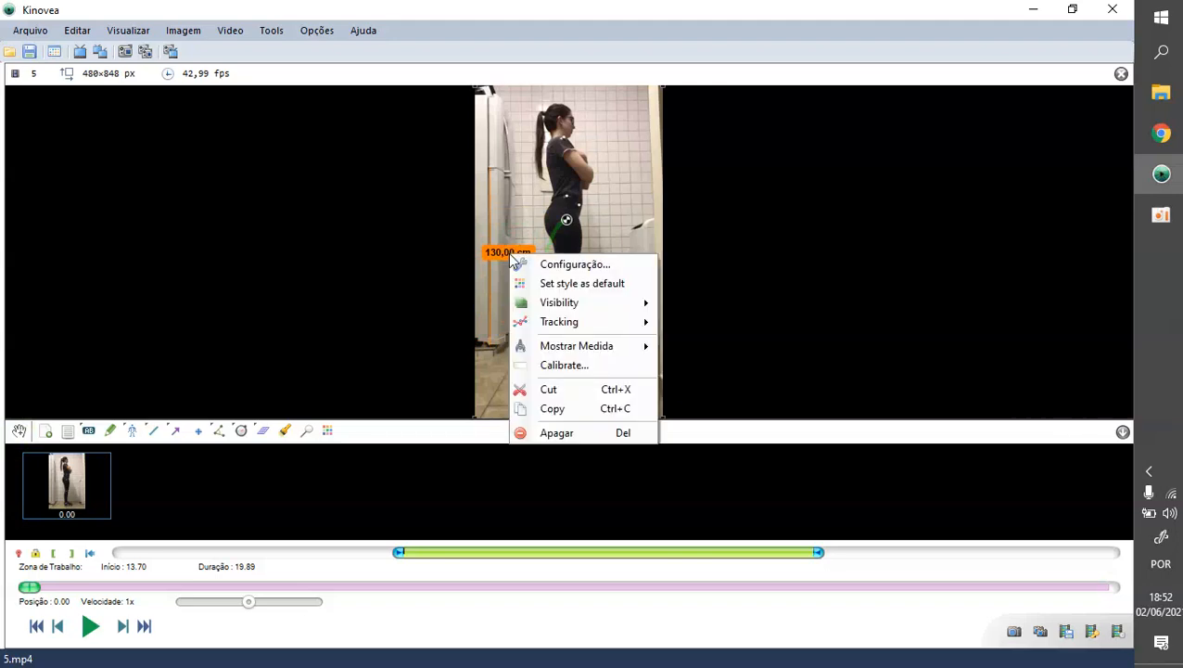
{"action": "left_click", "coordinate": [544, 266]}
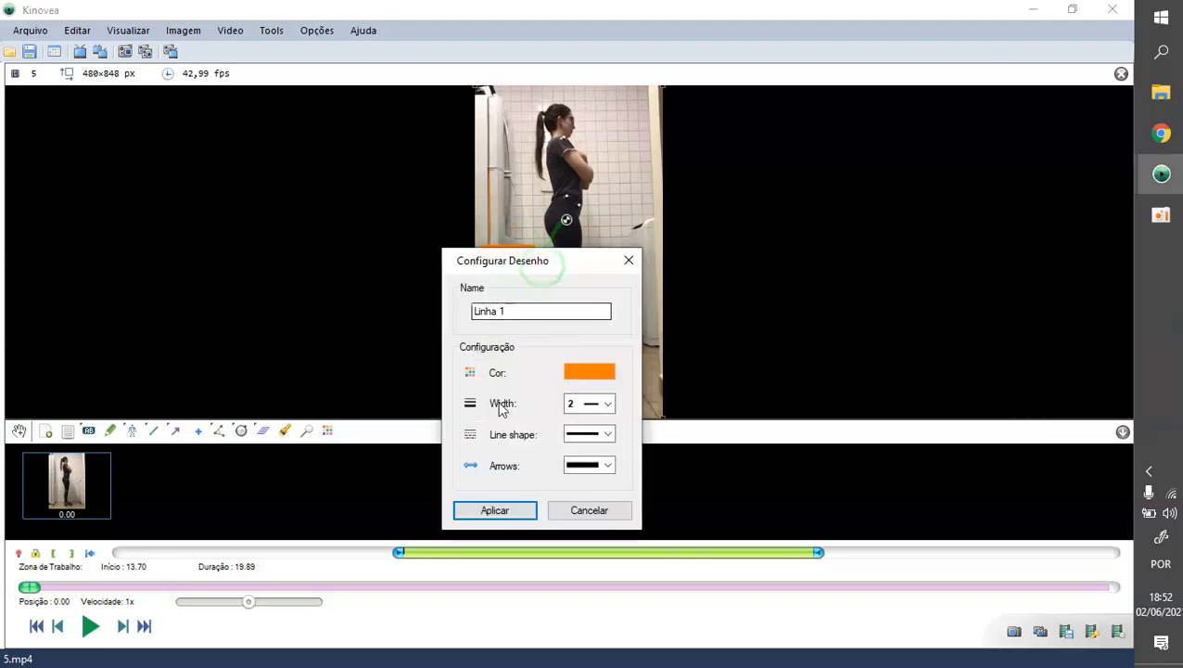
{"action": "left_click", "coordinate": [592, 509]}
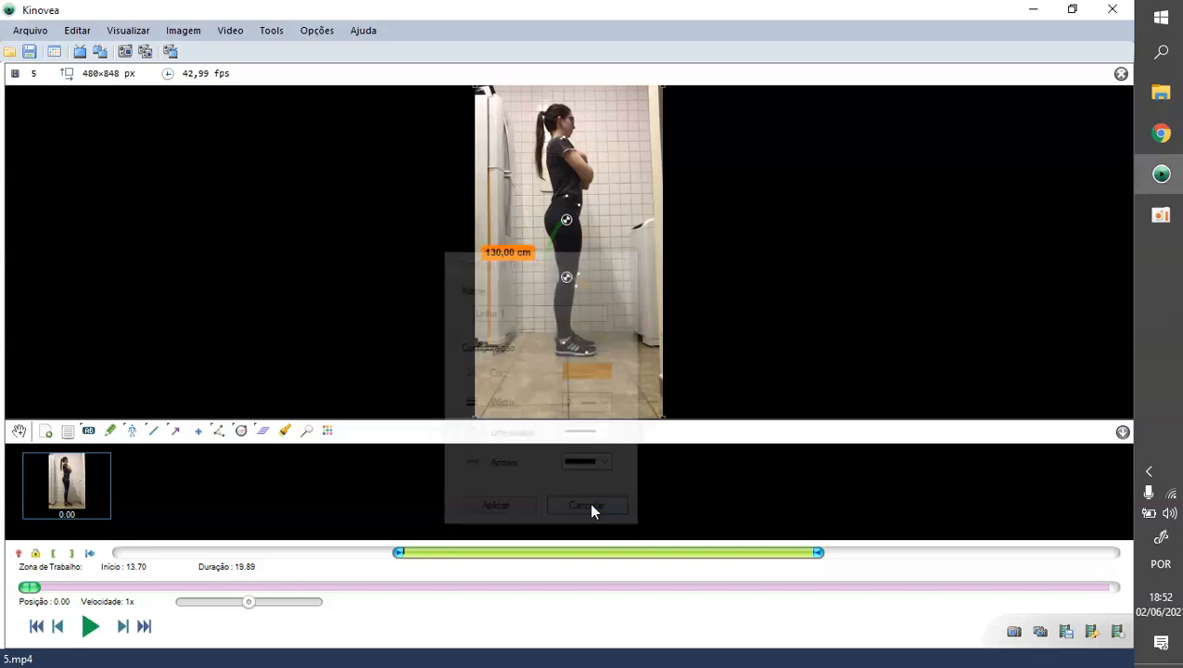
Set the refrigerator line's displayed measurement to Nenhum(a), play the working zone and pause near its start
{"action": "right_click", "coordinate": [510, 255]}
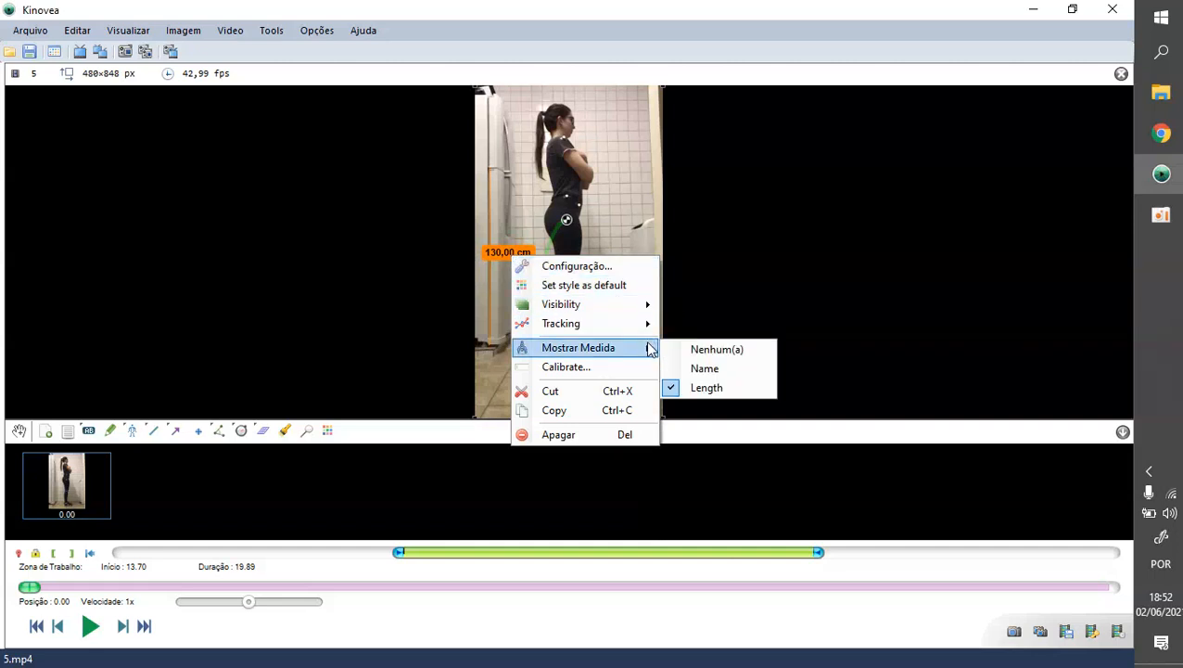
{"action": "left_click", "coordinate": [678, 350]}
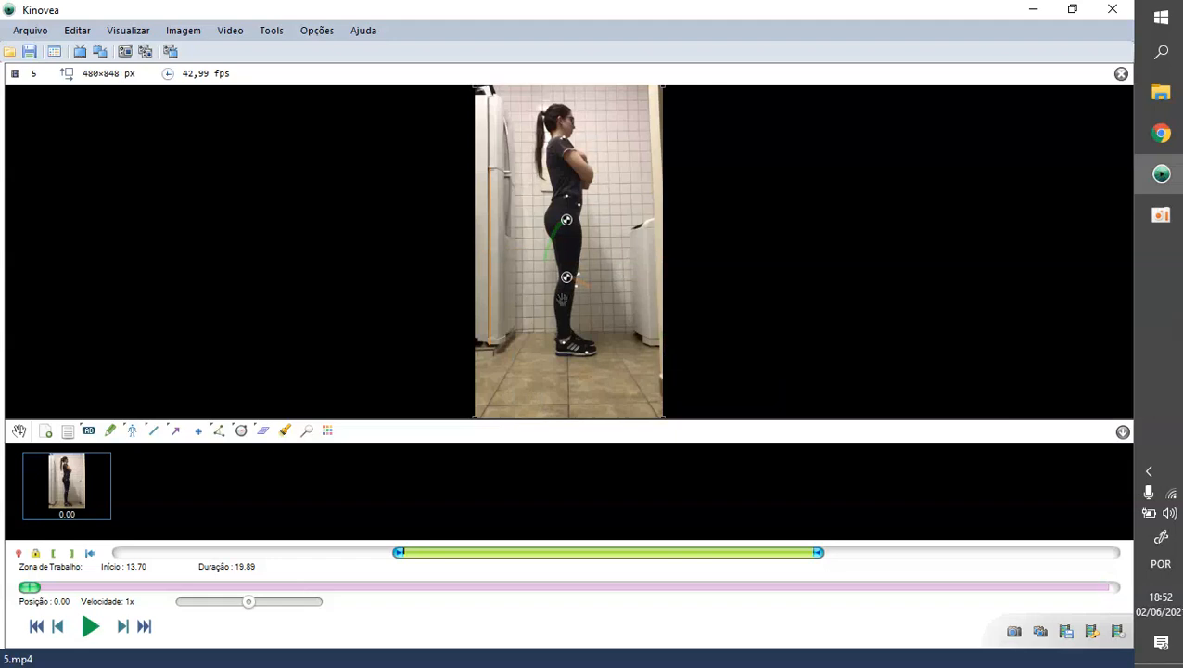
{"action": "left_click", "coordinate": [89, 627]}
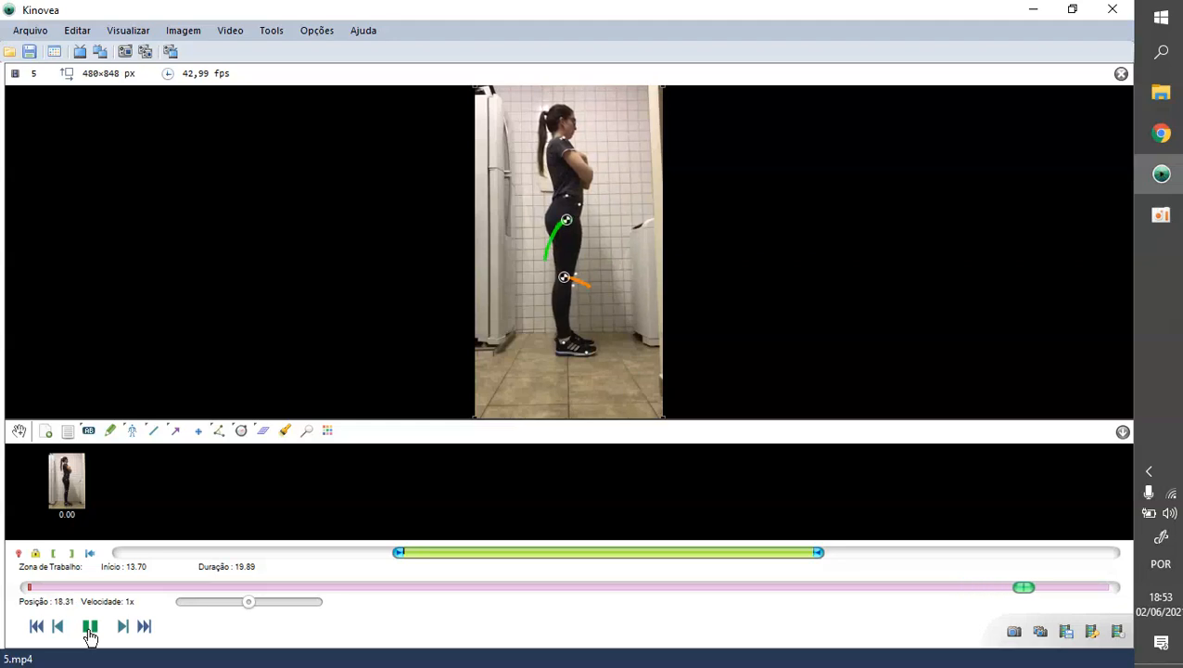
{"action": "left_click", "coordinate": [90, 628]}
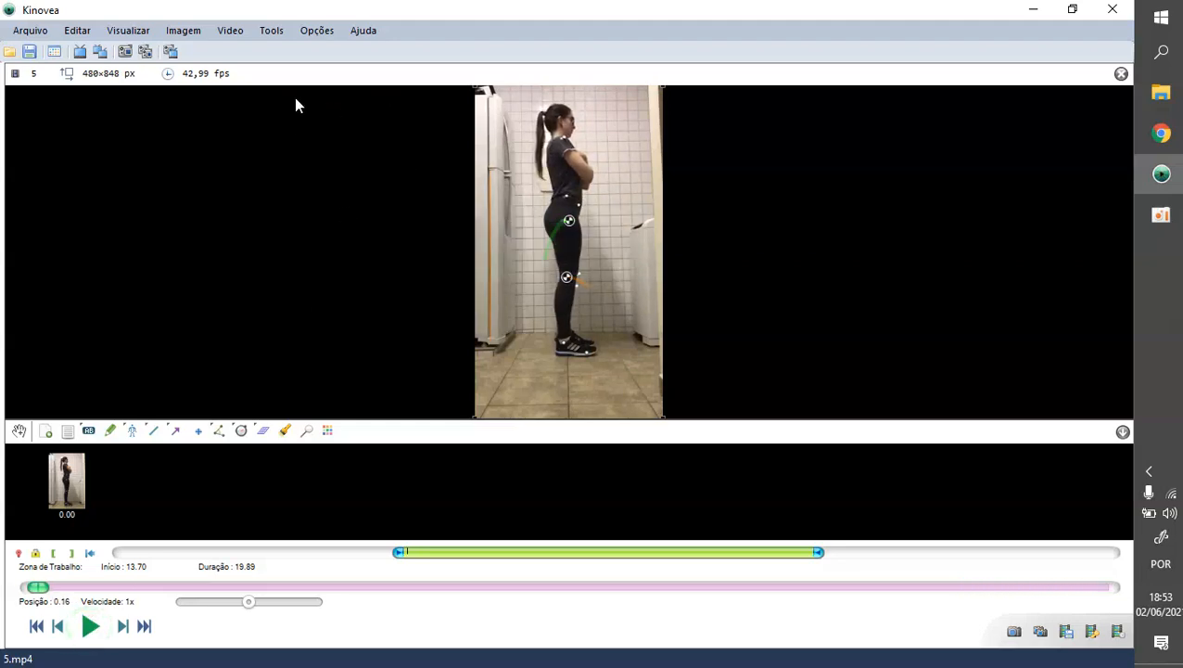
Plot the velocity of Quadril and Joelho in Linear kinematics with the time axis set to Normalized, and close the analysis
{"action": "left_click", "coordinate": [273, 31]}
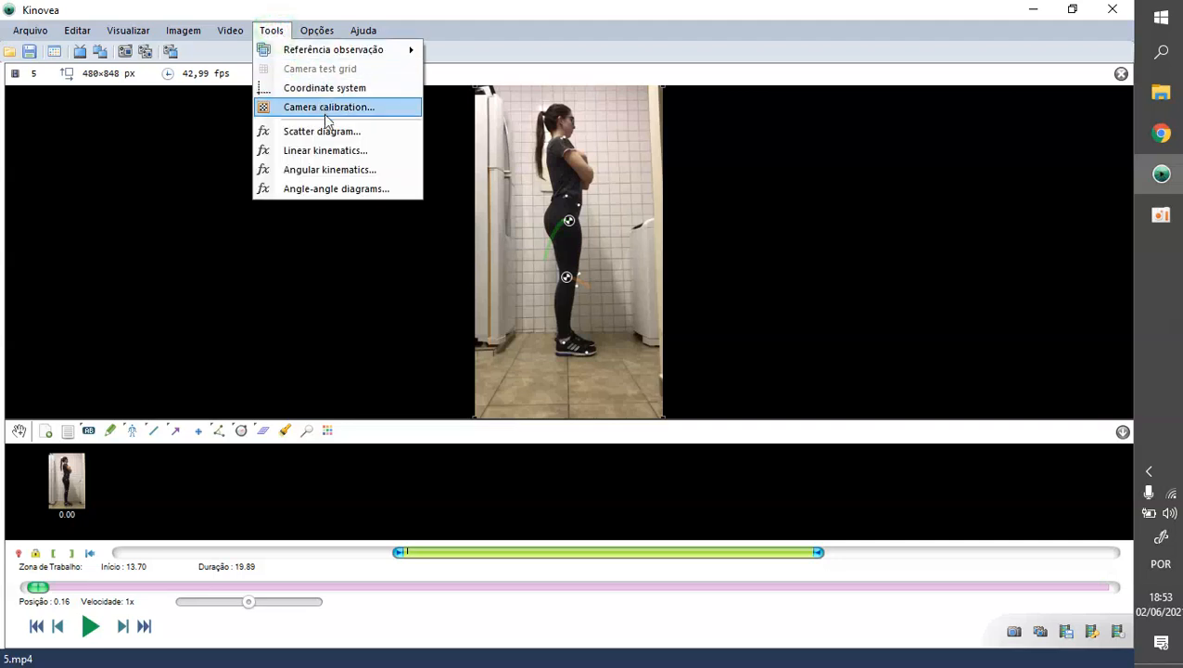
{"action": "left_click", "coordinate": [331, 150]}
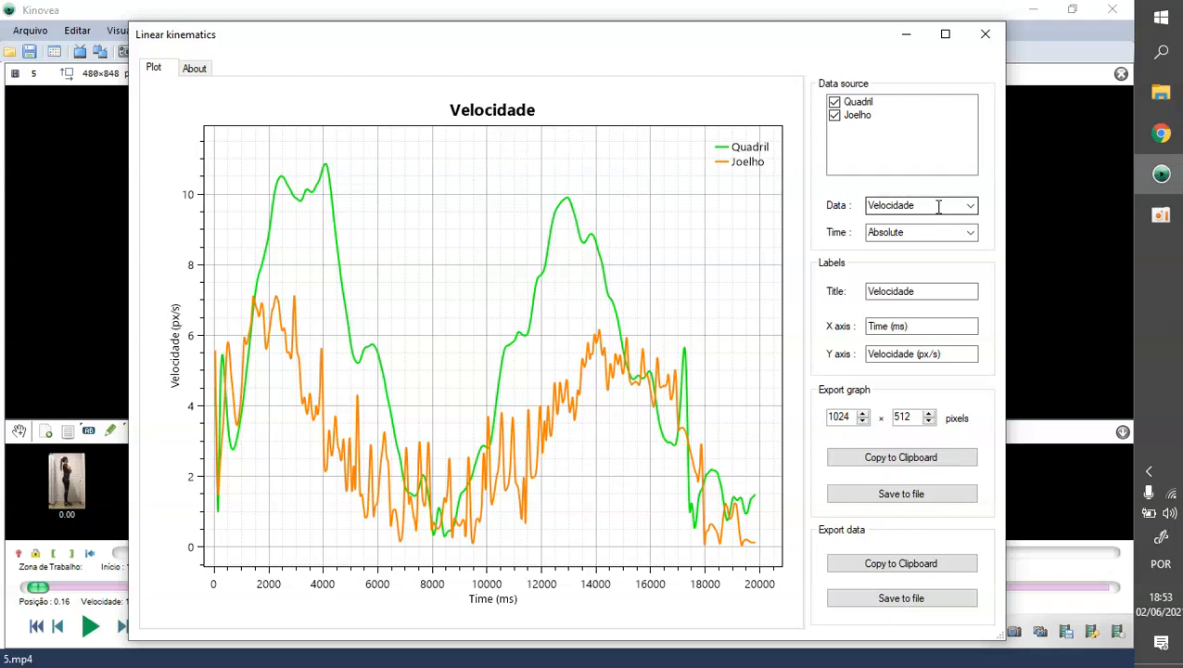
{"action": "left_click", "coordinate": [970, 234]}
{"action": "left_click", "coordinate": [939, 270]}
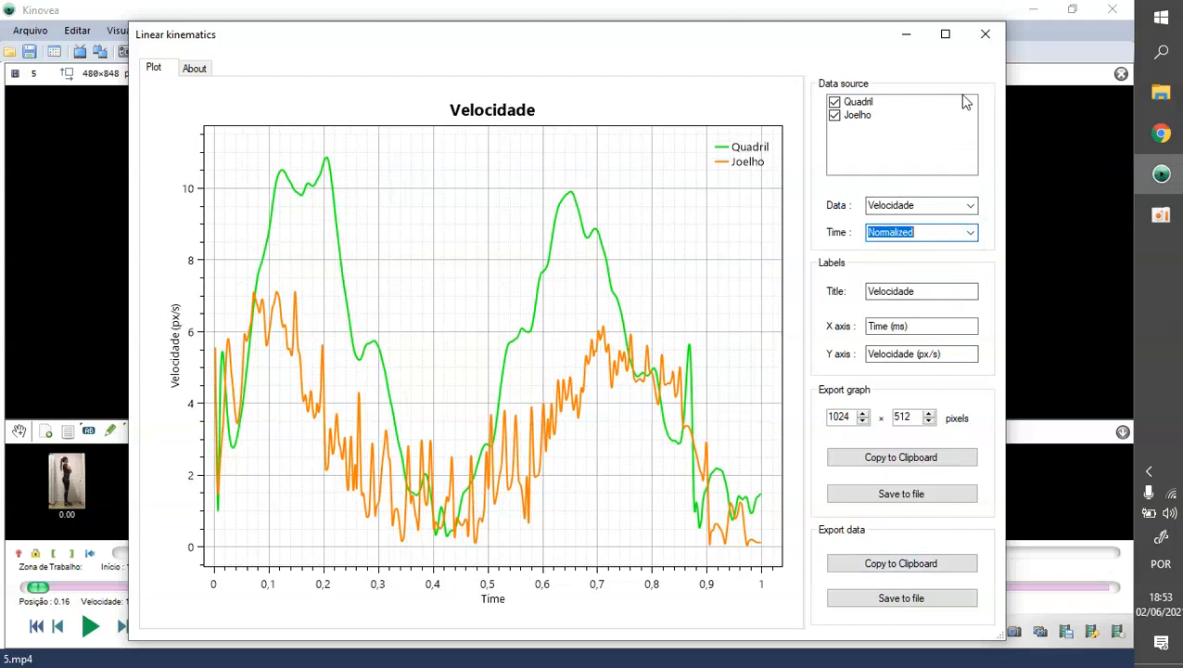
{"action": "left_click", "coordinate": [984, 34]}
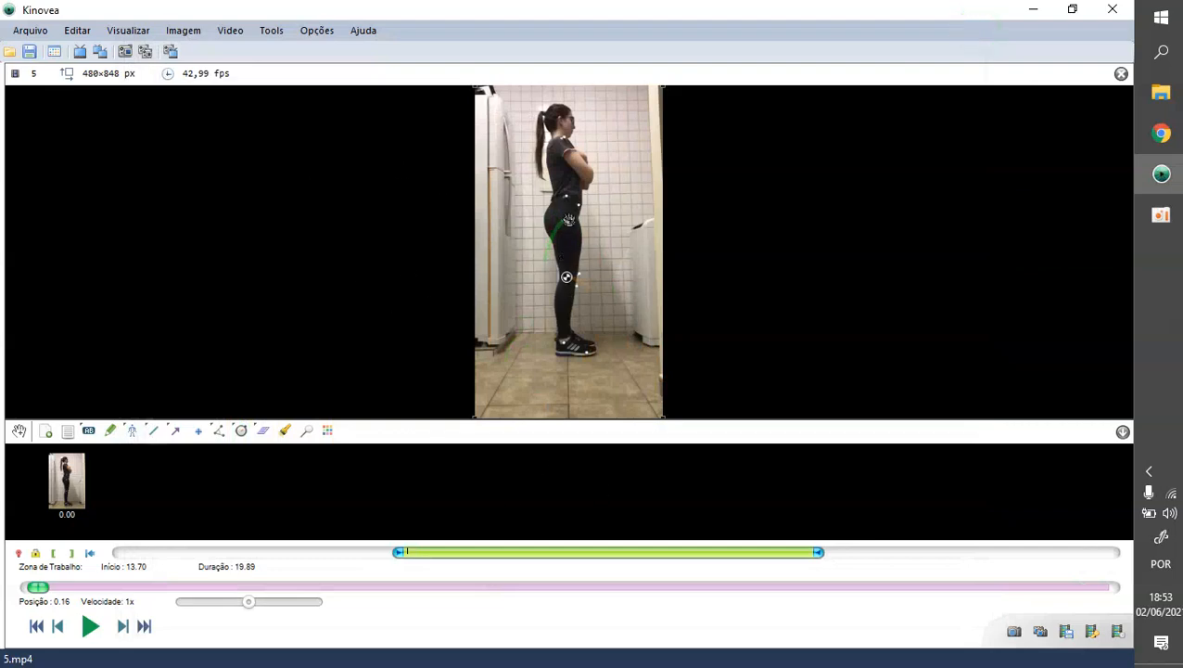
Hide the key image strip and delete the existing hip and knee trajectories from the video
{"action": "left_click", "coordinate": [1123, 432]}
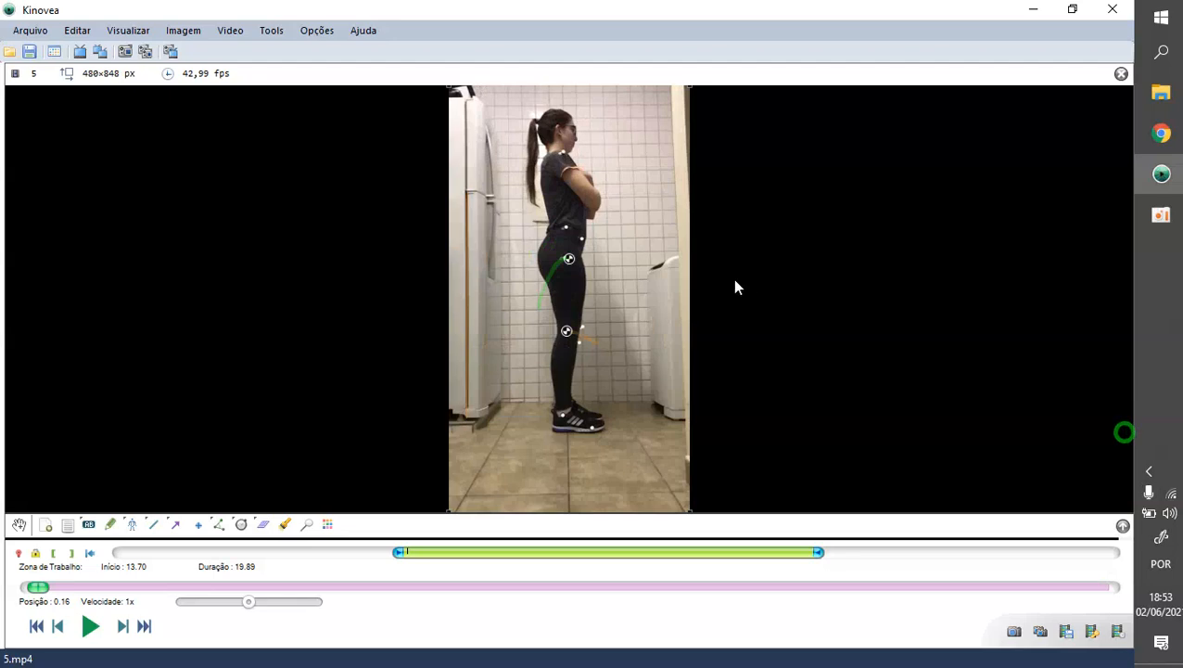
{"action": "right_click", "coordinate": [568, 258]}
{"action": "left_click", "coordinate": [632, 352]}
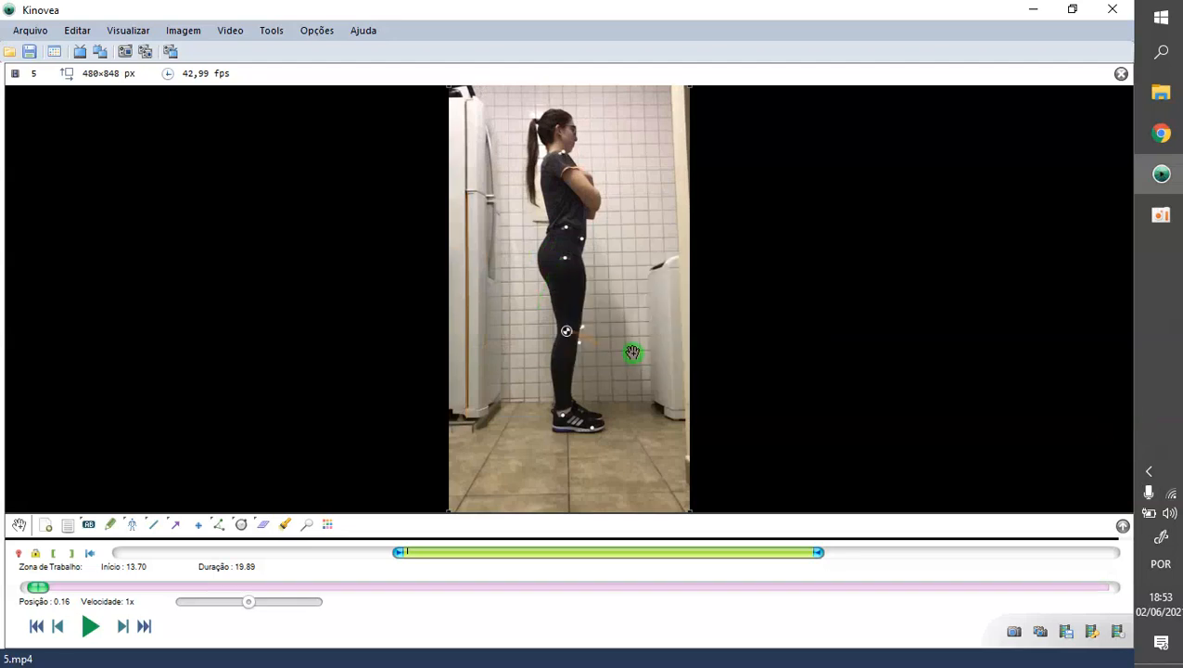
{"action": "right_click", "coordinate": [567, 331]}
{"action": "left_click", "coordinate": [636, 427]}
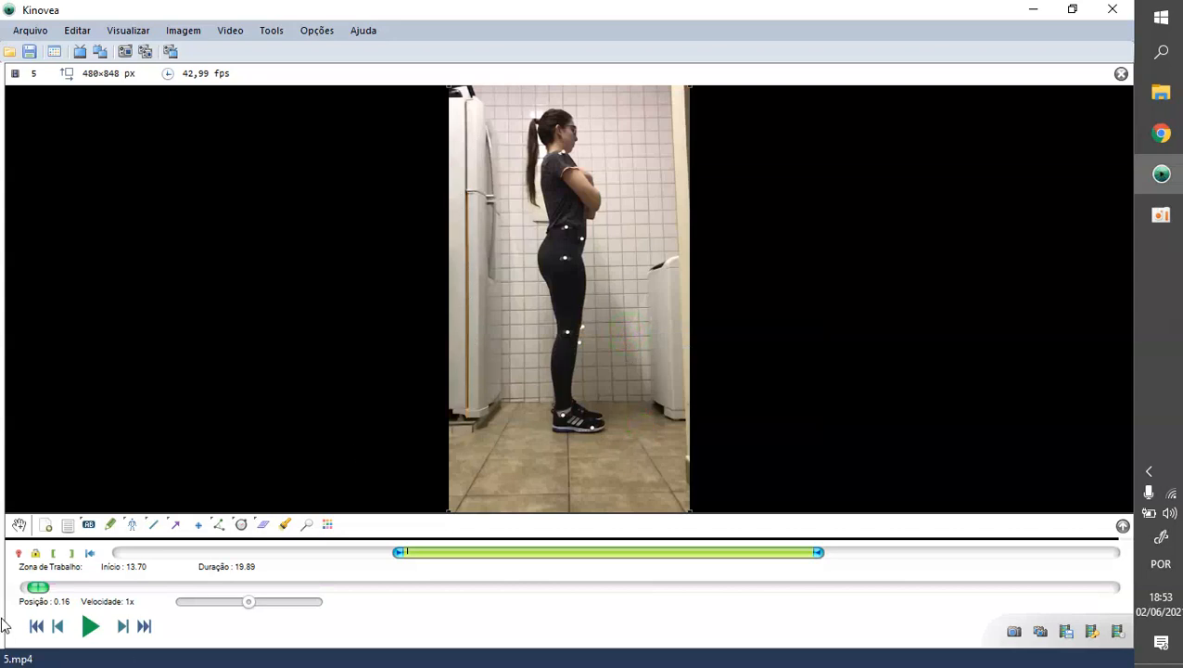
Return to the start of the working zone and create a new trajectory on the hip marker
{"action": "left_click_drag", "start_coordinate": [38, 588], "coordinate": [28, 589]}
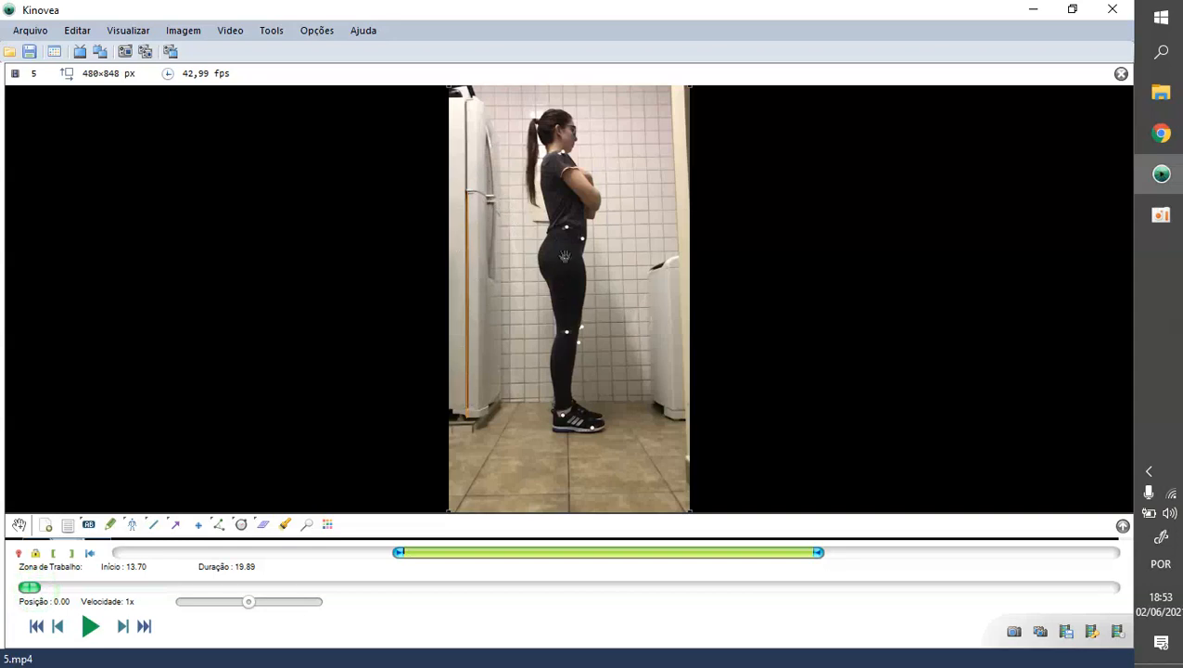
{"action": "right_click", "coordinate": [565, 256]}
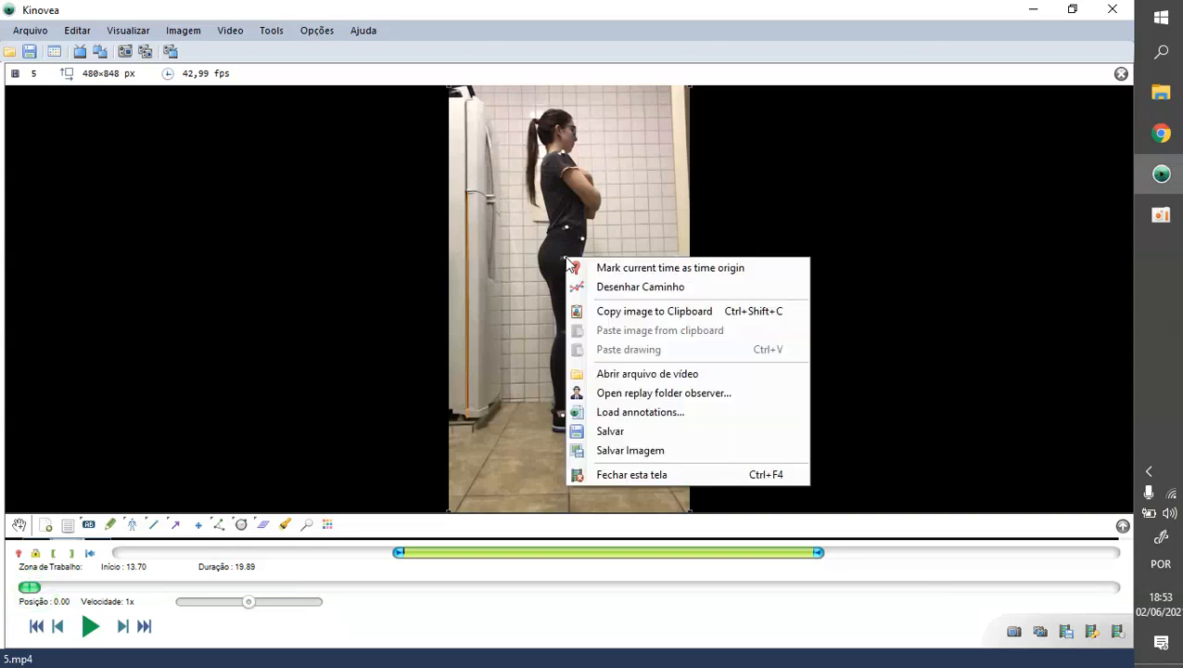
{"action": "left_click", "coordinate": [616, 283]}
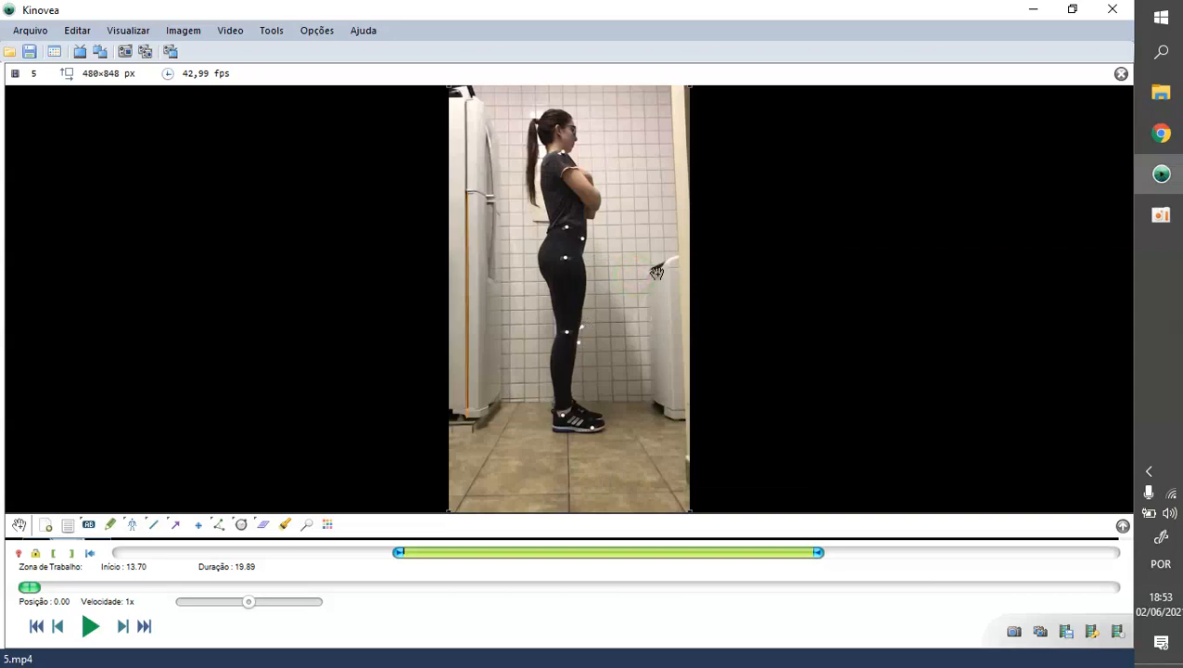
{"action": "right_click", "coordinate": [565, 256]}
{"action": "left_click", "coordinate": [597, 284]}
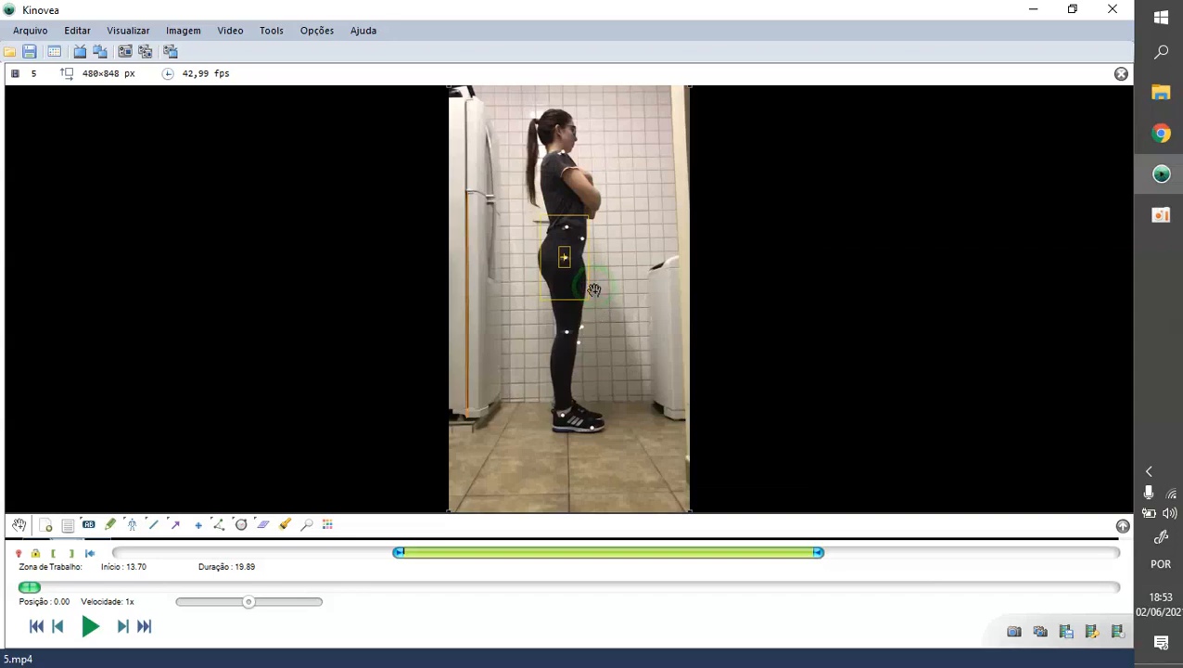
Configure the hip trajectory with a 7 × 10 px object window, a 41 × 34 px search window and an orange colour
{"action": "double_click", "coordinate": [565, 257]}
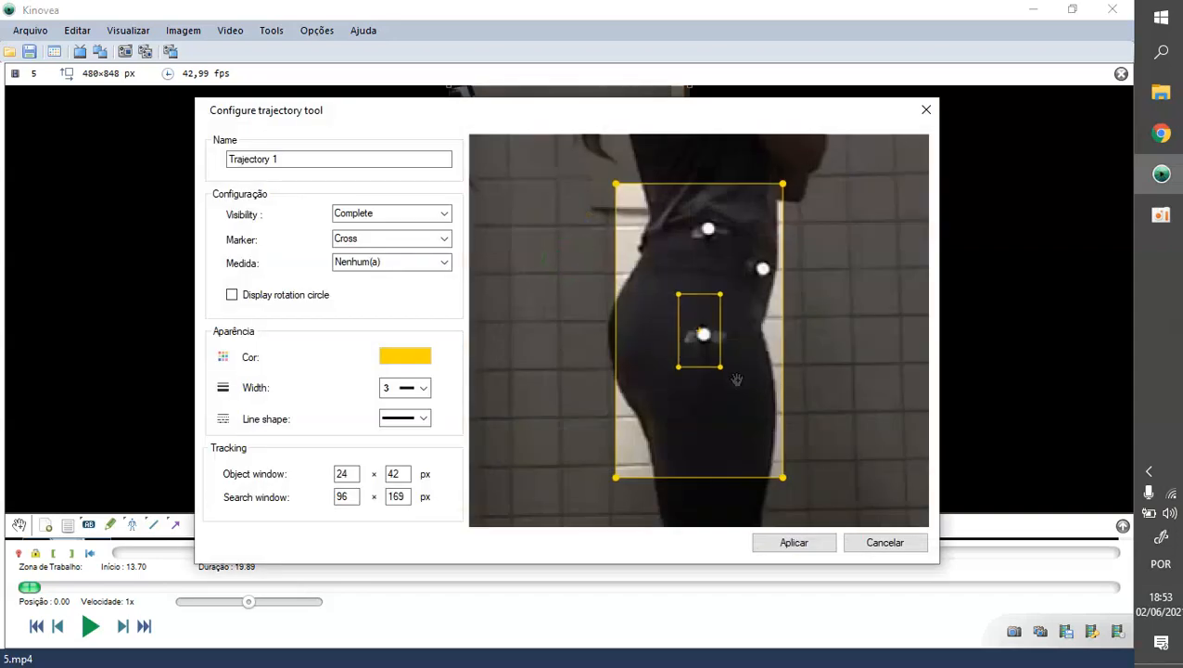
{"action": "mouse_move", "coordinate": [698, 331]}
{"action": "left_mouse_down"}
{"action": "mouse_move", "coordinate": [725, 374]}
{"action": "mouse_move", "coordinate": [712, 343]}
{"action": "left_mouse_up"}
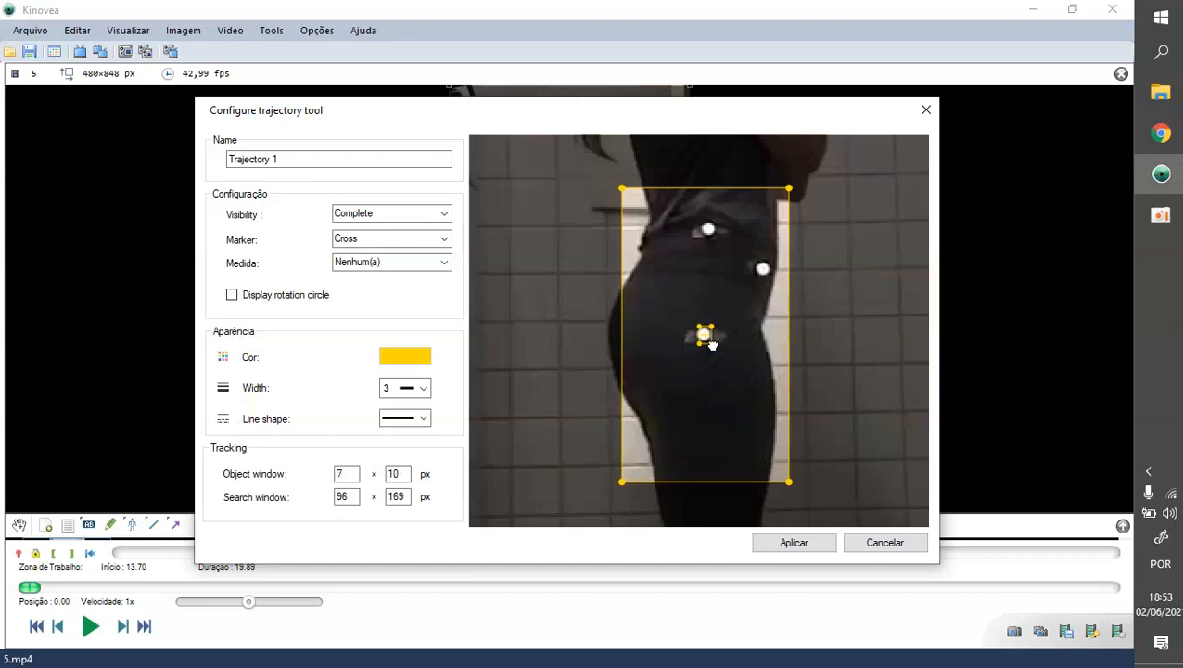
{"action": "left_click_drag", "start_coordinate": [788, 481], "coordinate": [741, 364]}
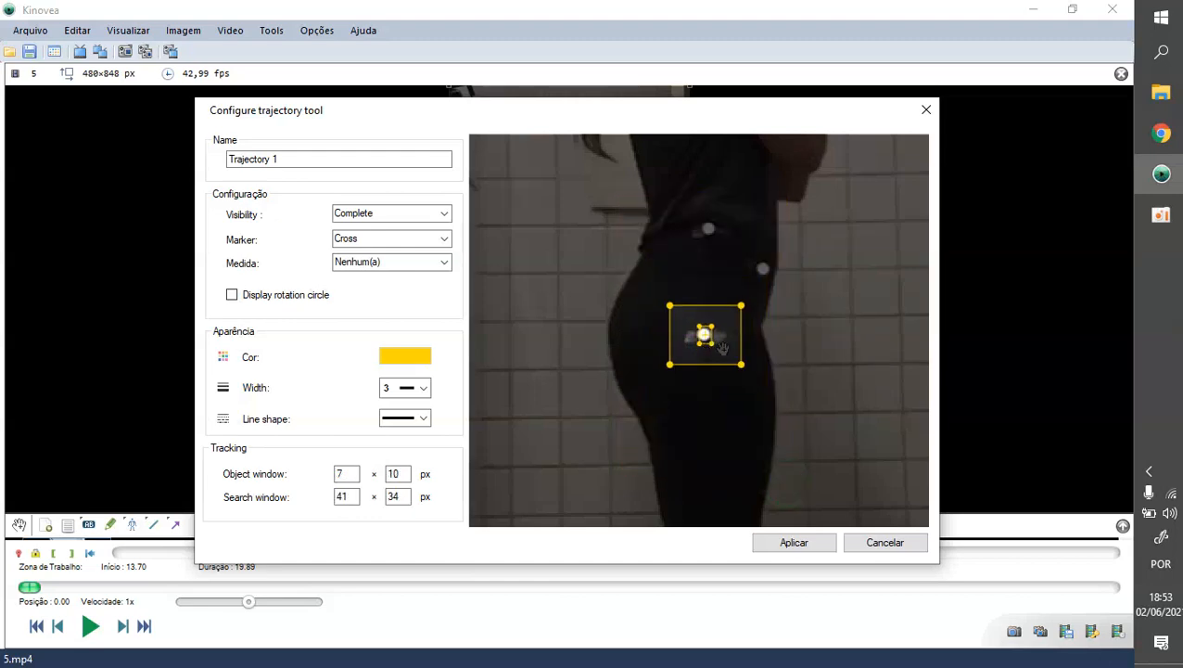
{"action": "left_click", "coordinate": [408, 353]}
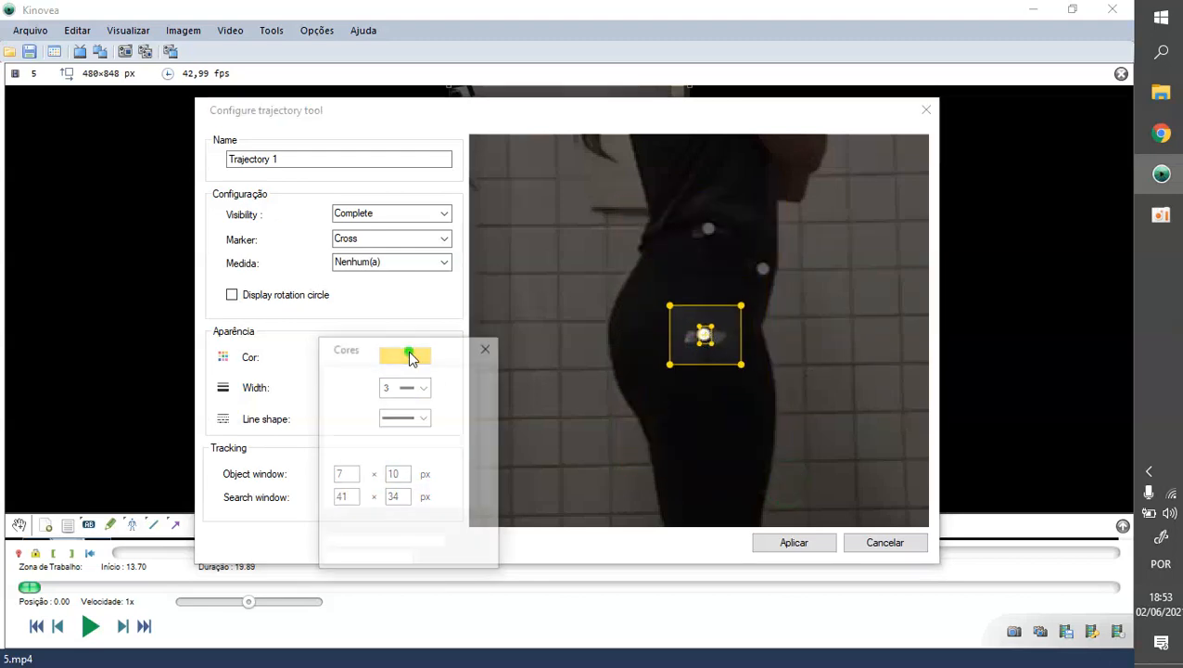
{"action": "left_click", "coordinate": [329, 560]}
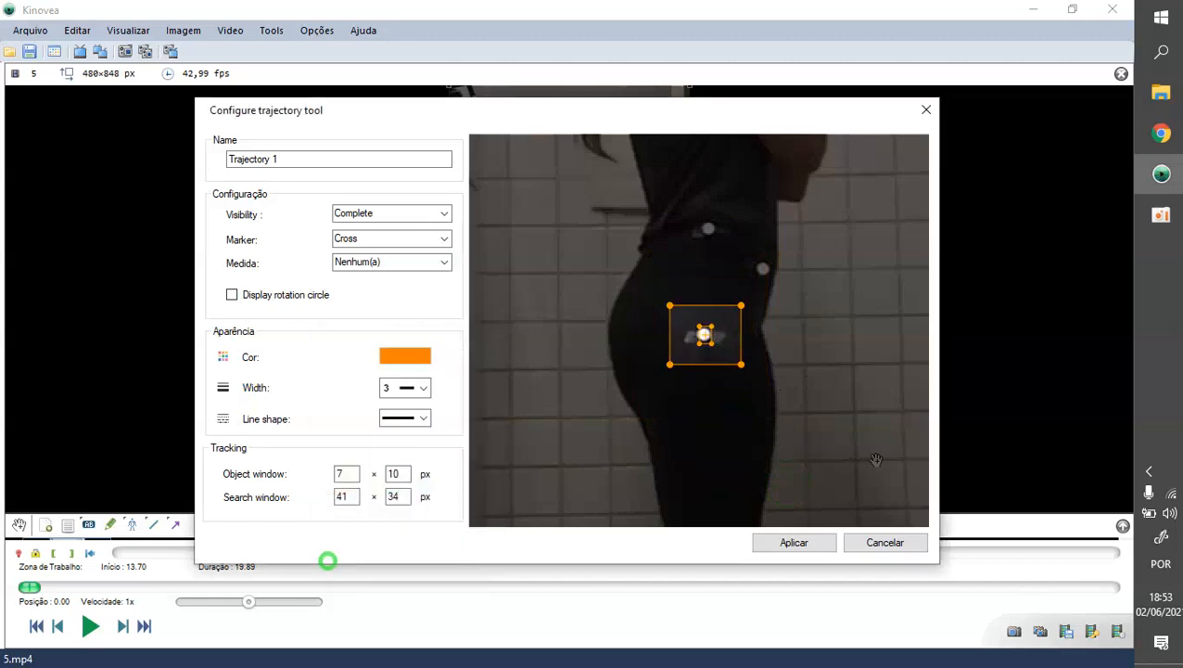
{"action": "left_click", "coordinate": [800, 543]}
Play the squat to track the hip marker, plot its Horizontal position in Linear kinematics and close the analysis
{"action": "key", "text": "space"}
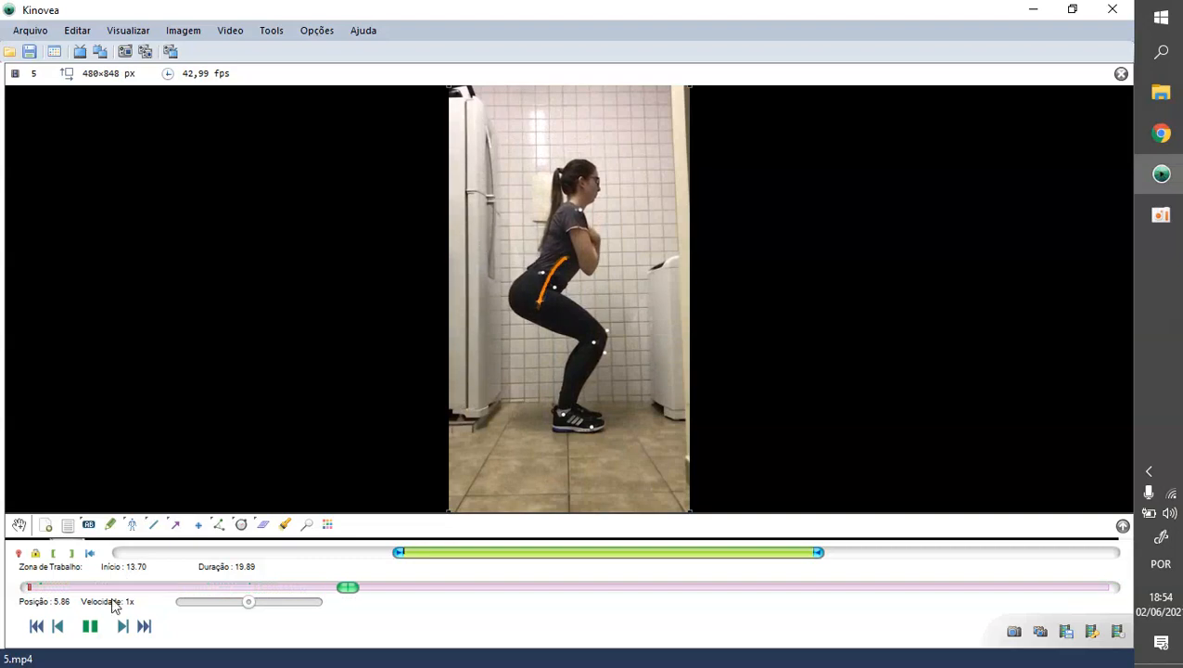
{"action": "left_click", "coordinate": [90, 626]}
{"action": "left_click", "coordinate": [269, 34]}
{"action": "left_click", "coordinate": [347, 151]}
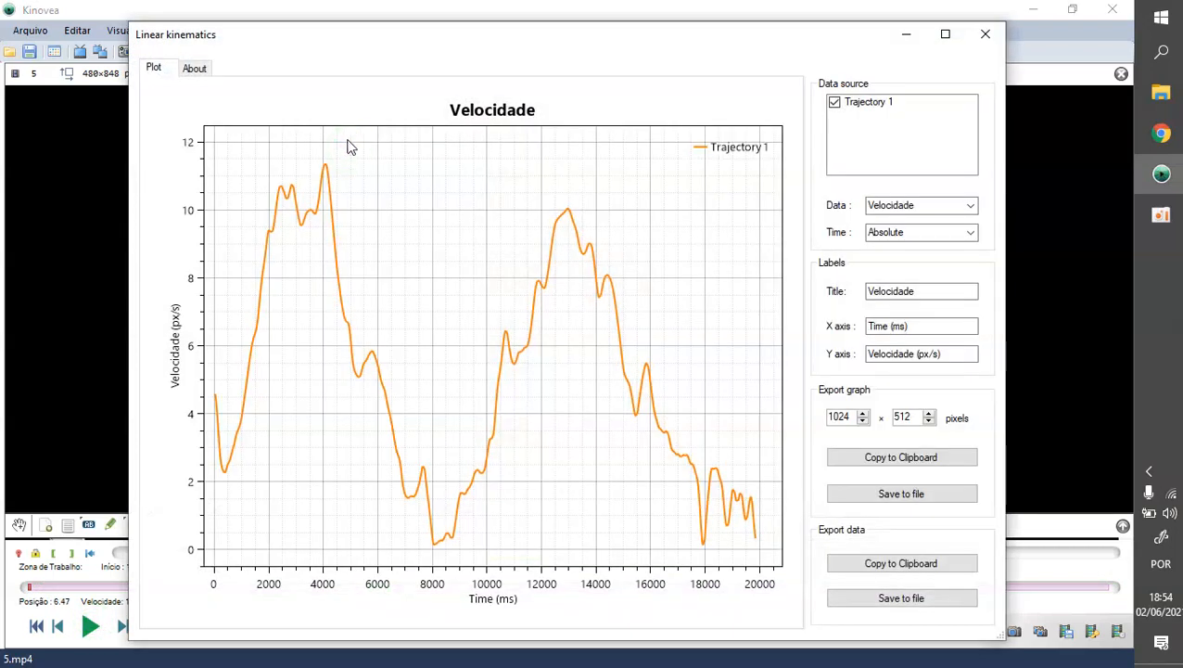
{"action": "left_click", "coordinate": [913, 205]}
{"action": "left_click", "coordinate": [970, 204]}
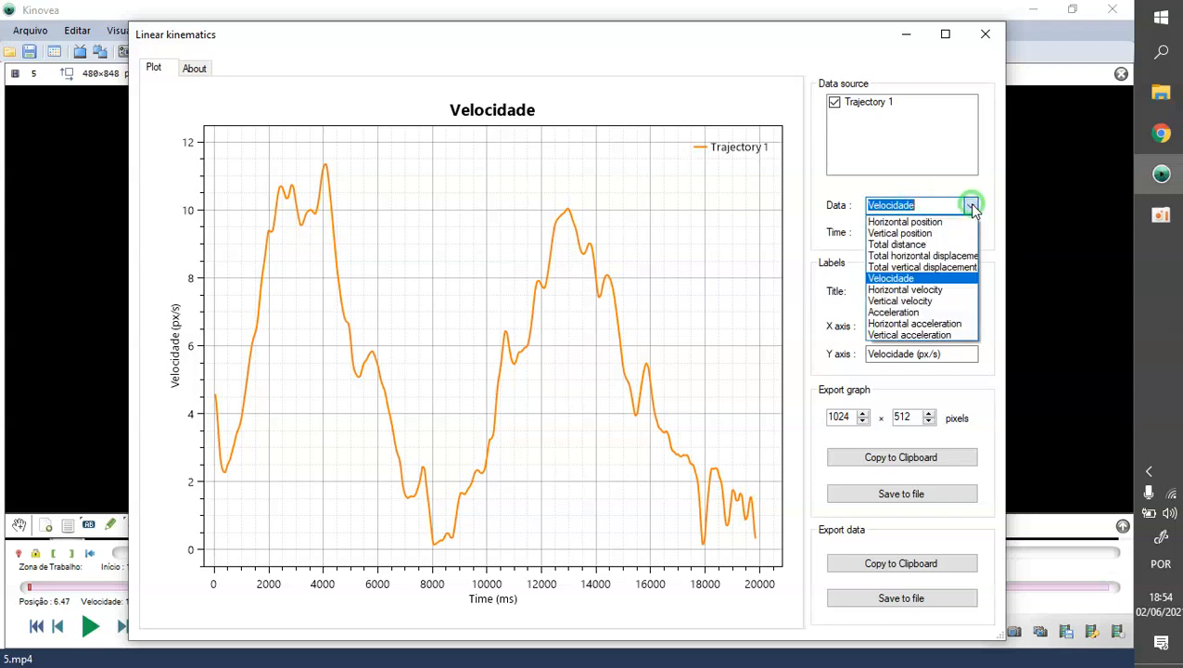
{"action": "left_click", "coordinate": [927, 222]}
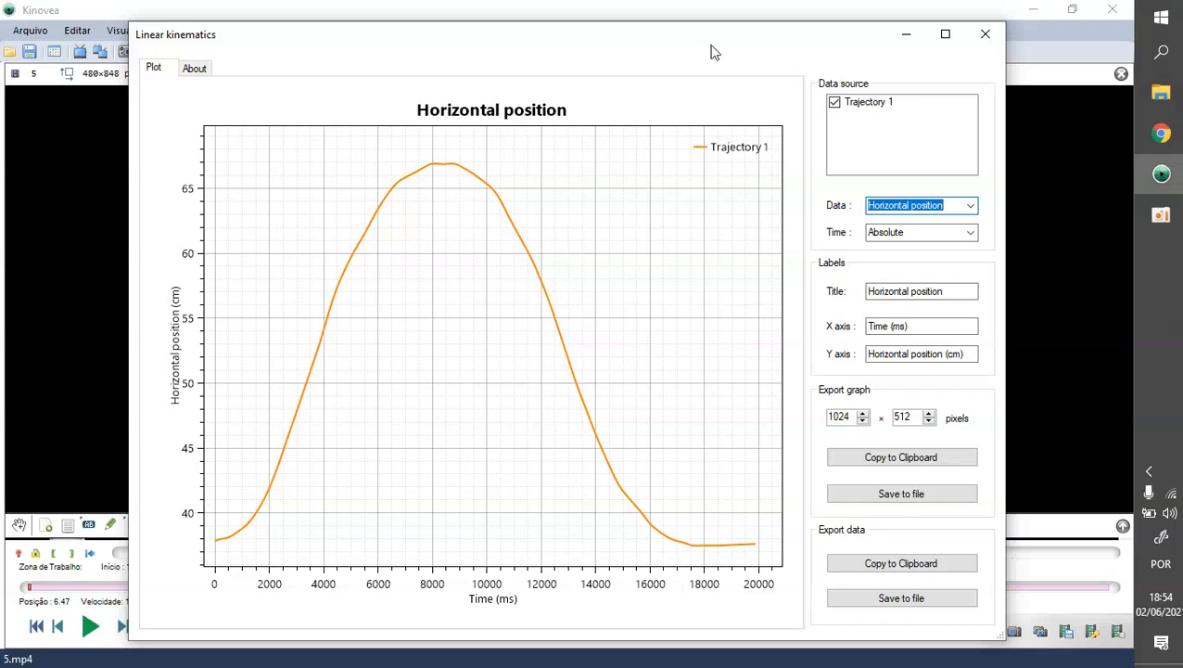
{"action": "left_click", "coordinate": [985, 35]}
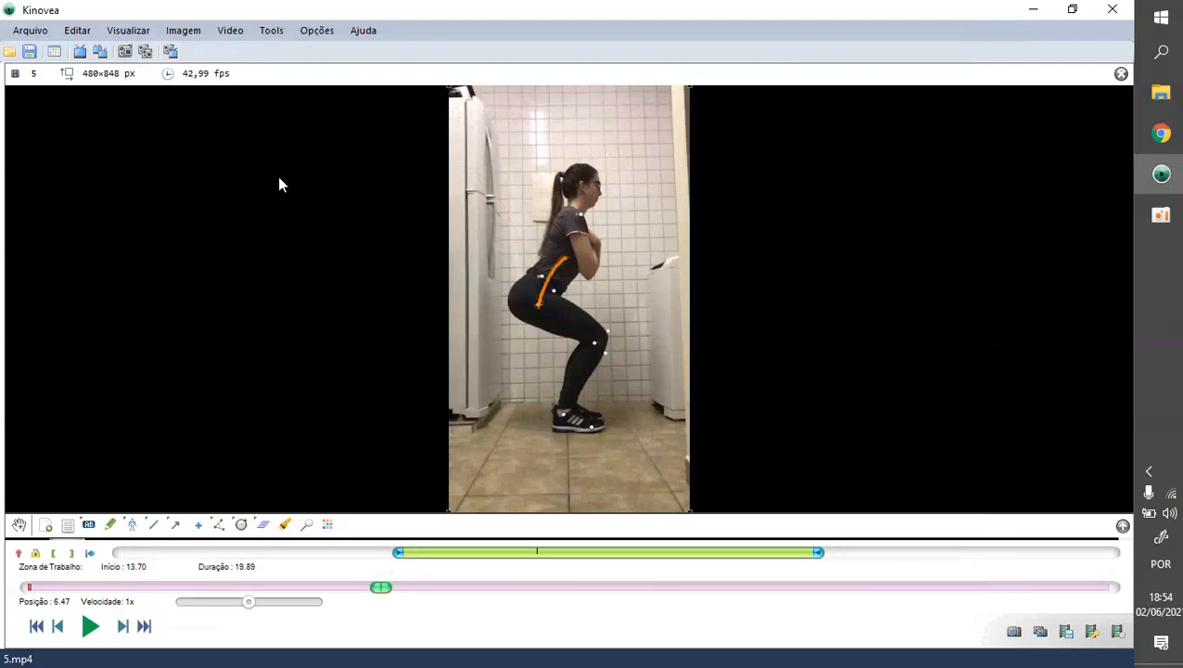
Open the treadmill running video teste.mp4 in place of the squat video
{"action": "left_click", "coordinate": [31, 30]}
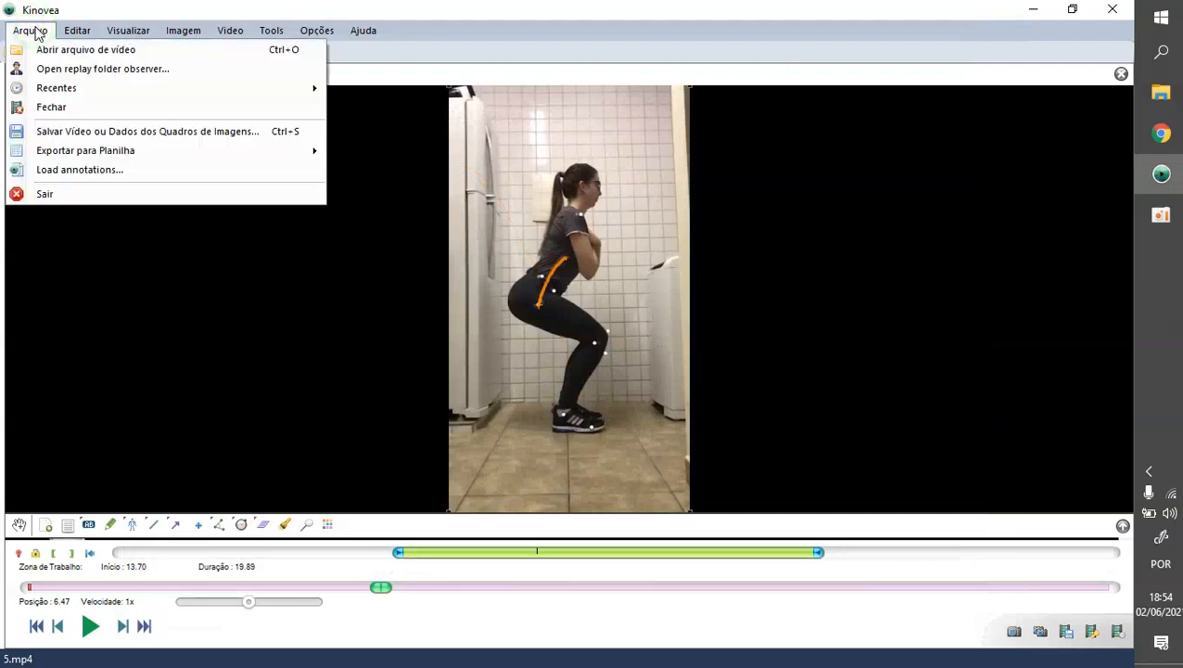
{"action": "left_click", "coordinate": [56, 49]}
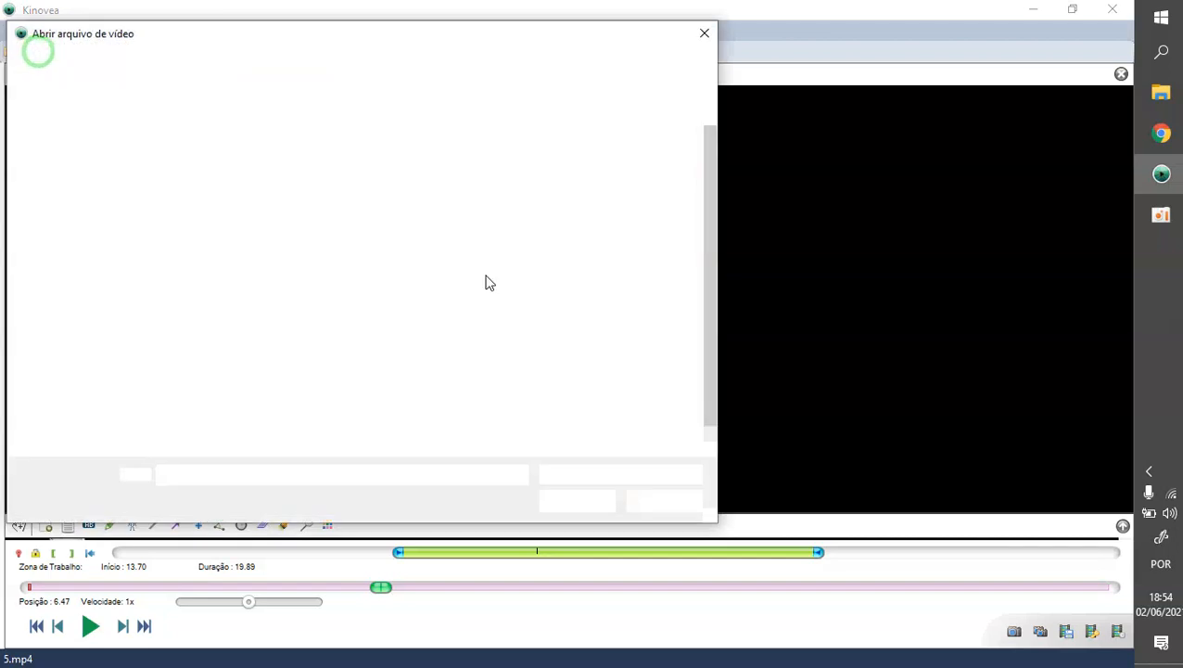
{"action": "double_click", "coordinate": [649, 399]}
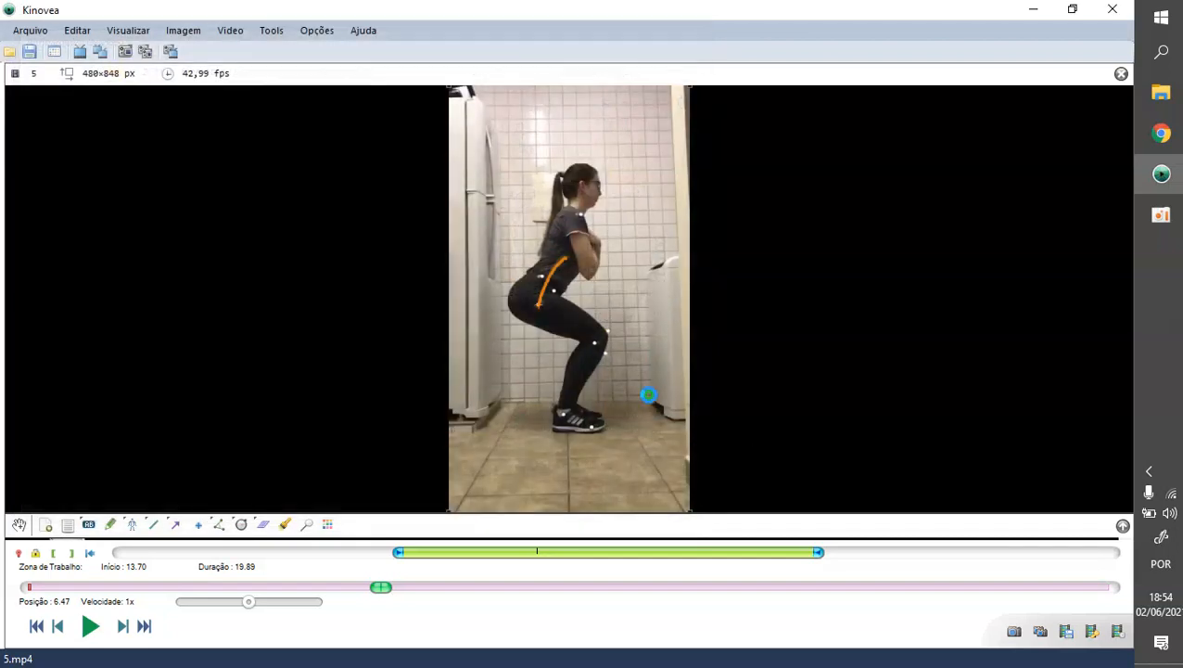
{"action": "left_click", "coordinate": [590, 405]}
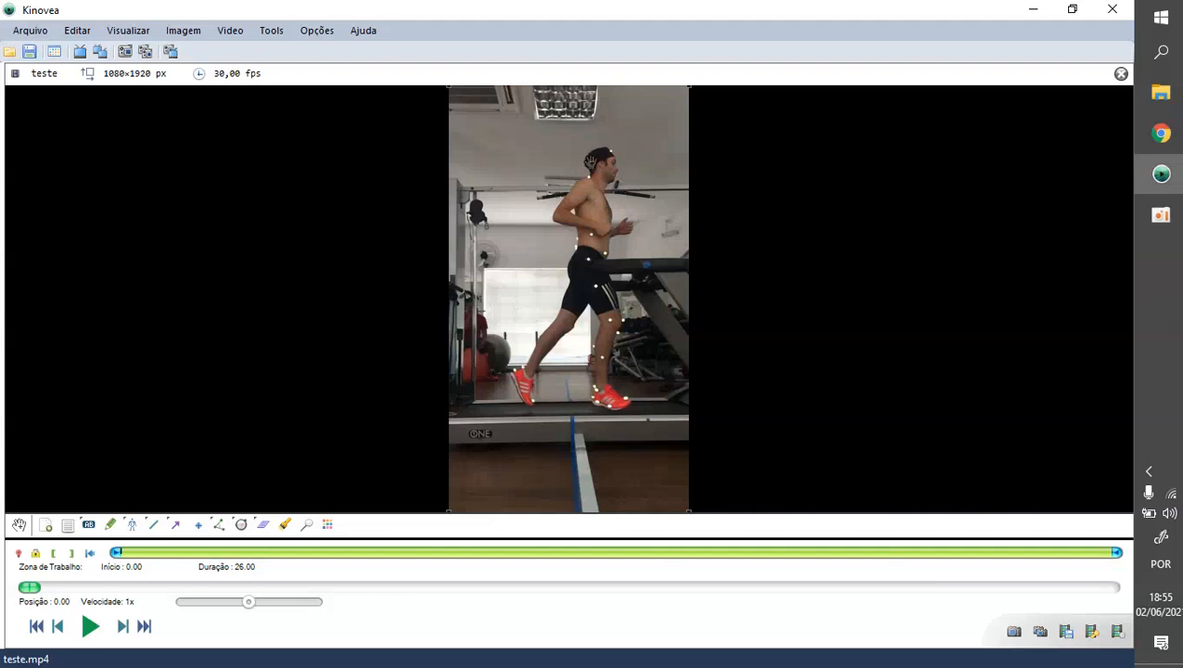
Draw a short vertical reference line on the side of the treadmill base, above the blue floor stripe
{"action": "right_click", "coordinate": [591, 163]}
{"action": "left_click", "coordinate": [505, 229]}
{"action": "left_click", "coordinate": [154, 525]}
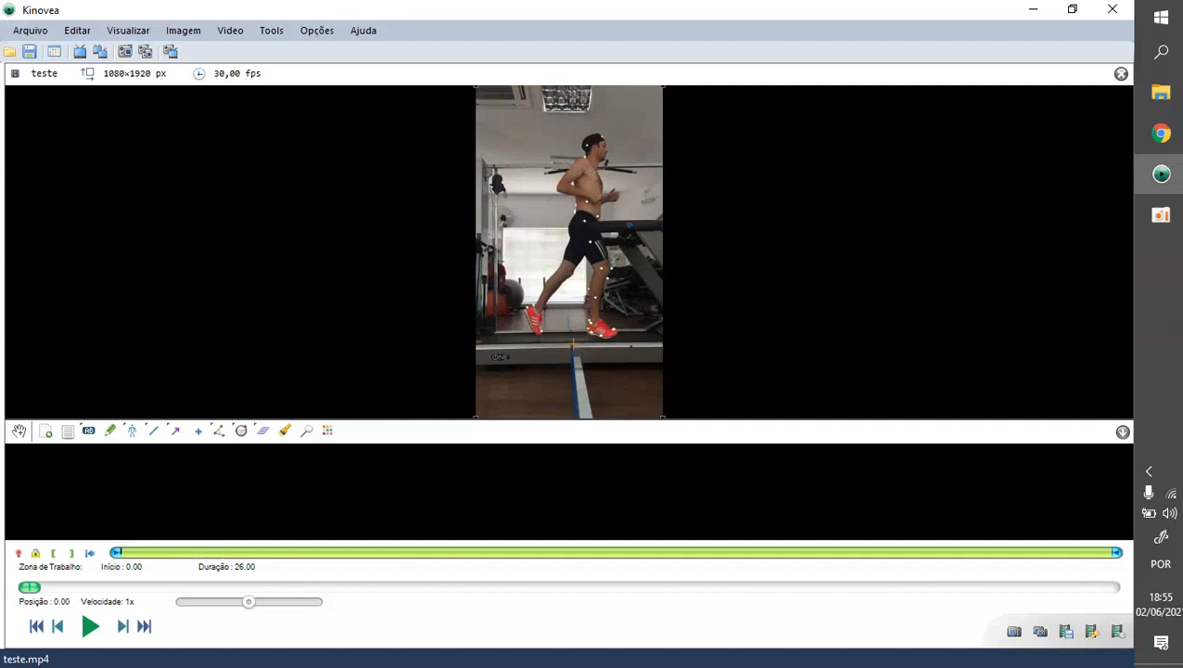
{"action": "left_click", "coordinate": [569, 346]}
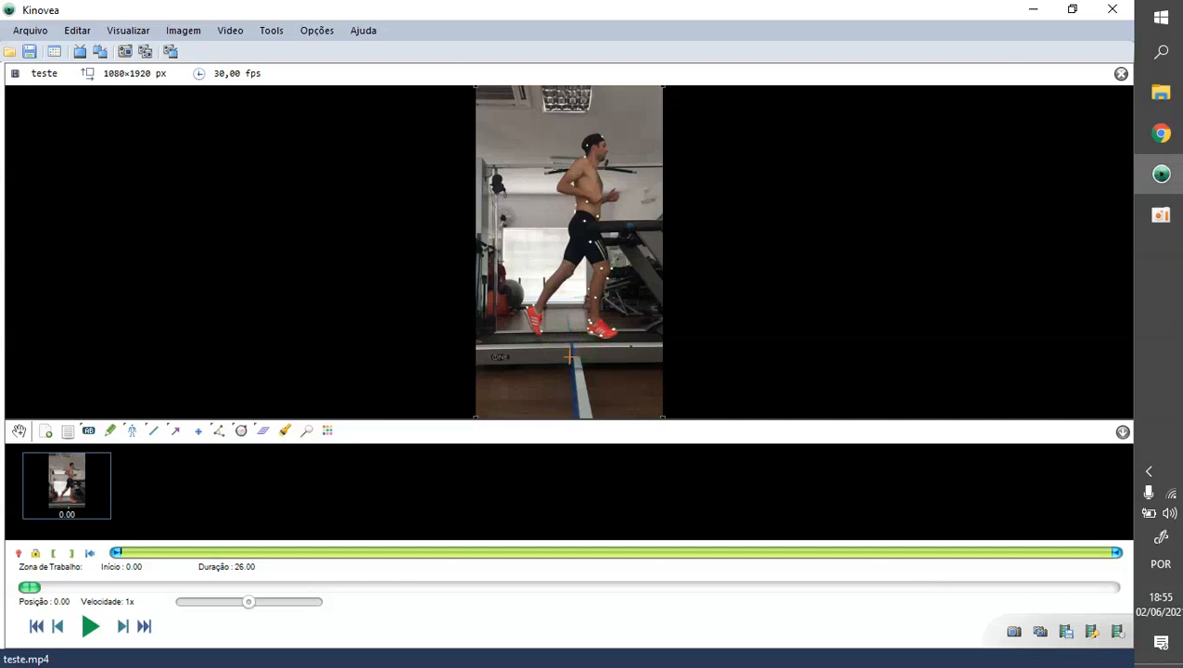
Calibrate the treadmill reference line to a real length of 10 cm
{"action": "right_click", "coordinate": [570, 354]}
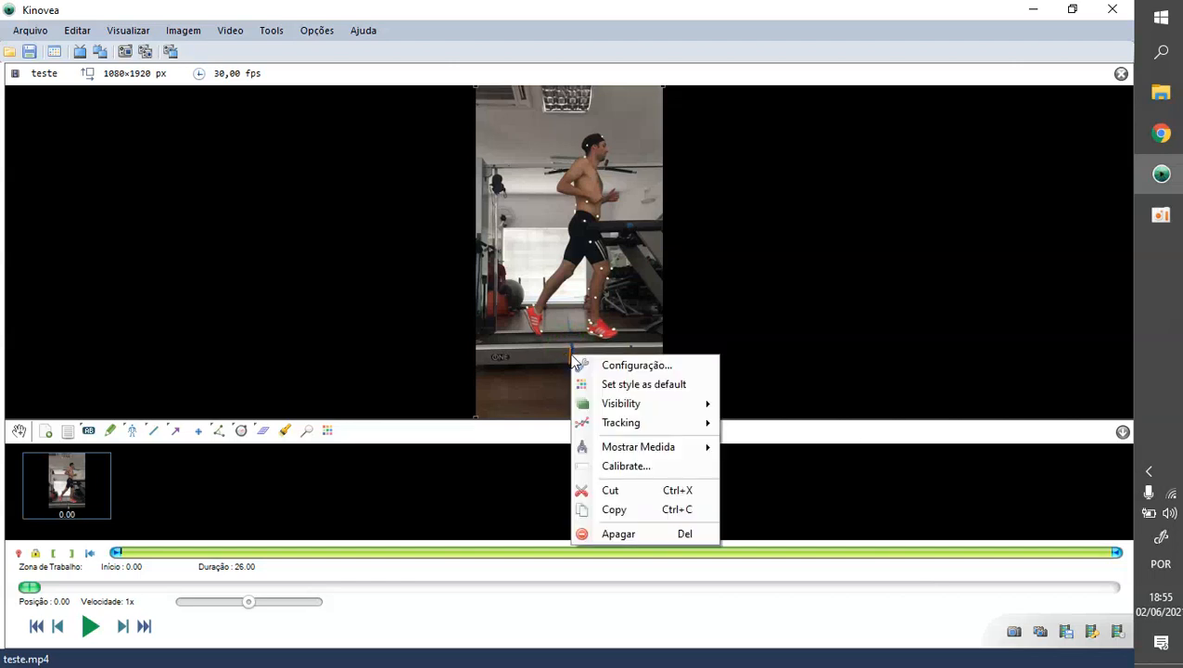
{"action": "left_click", "coordinate": [660, 465]}
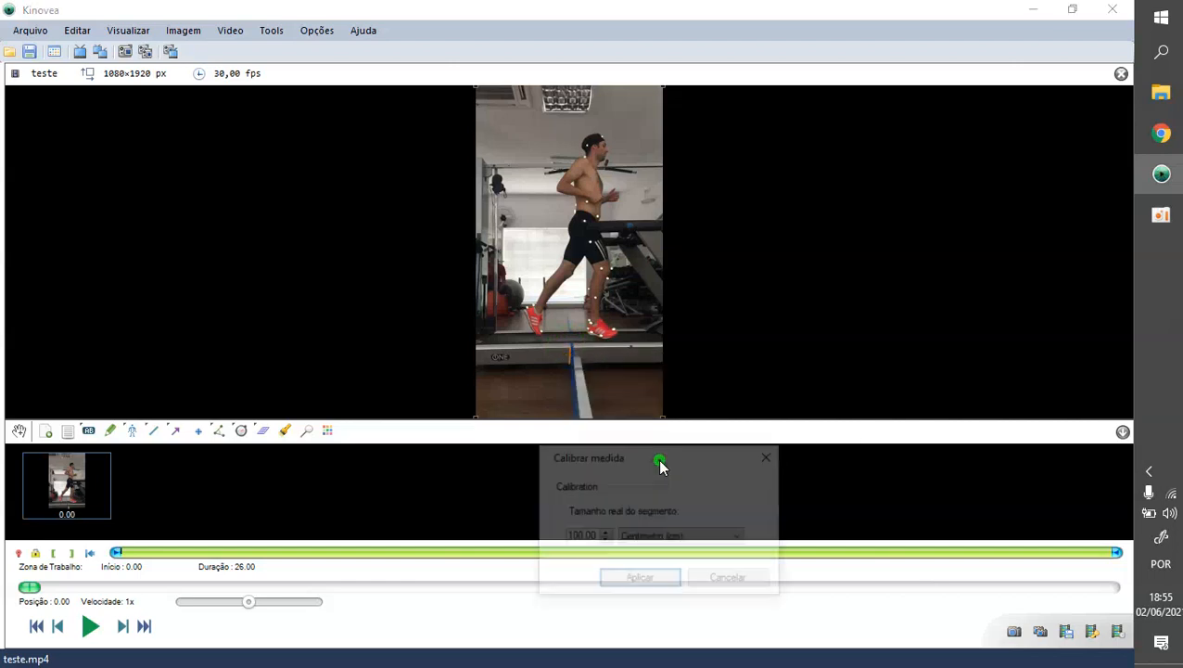
{"action": "left_click", "coordinate": [579, 536]}
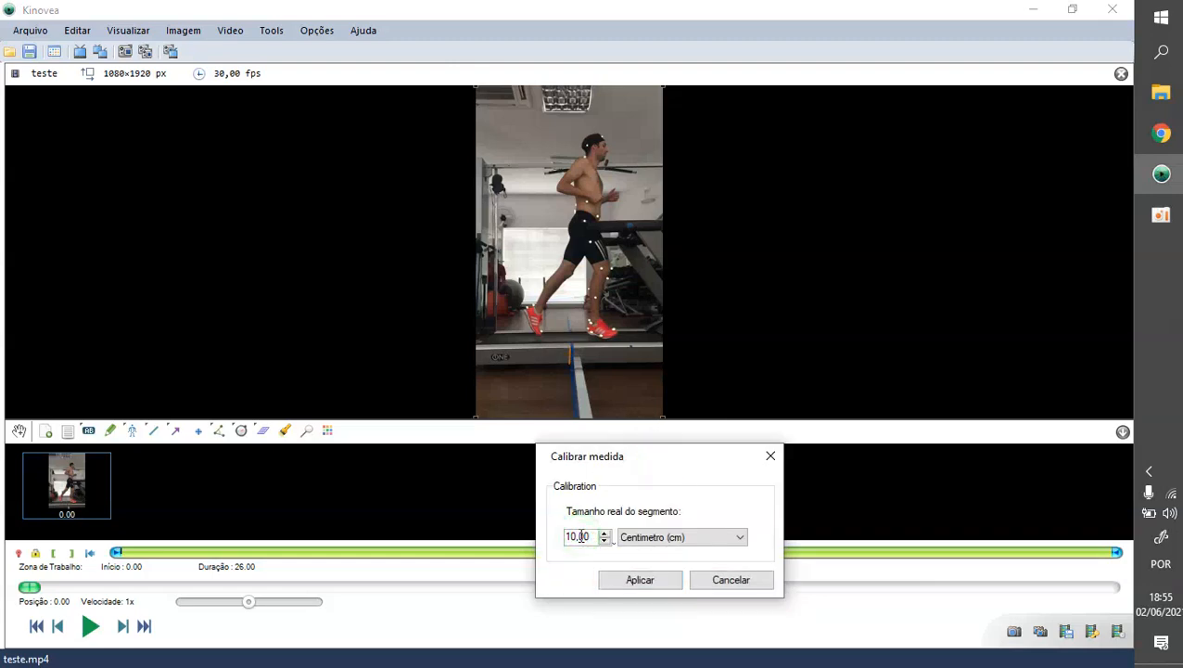
{"action": "left_click", "coordinate": [671, 582]}
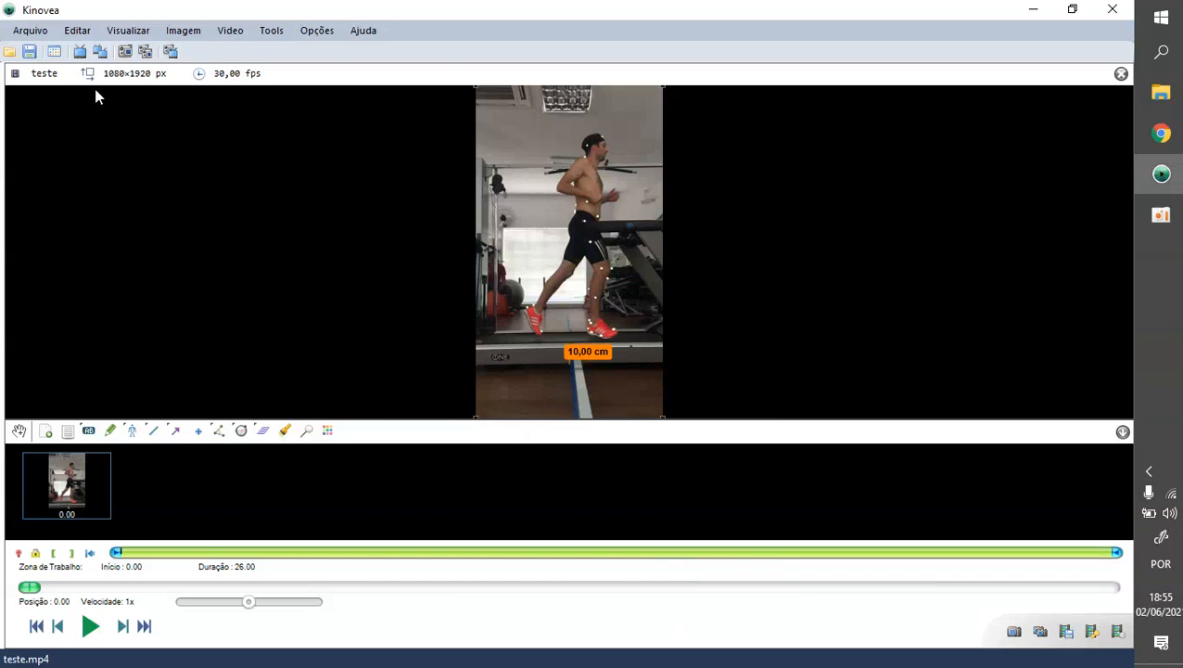
Create a trajectory on the marker at the side of the runner's head
{"action": "left_click", "coordinate": [20, 433]}
{"action": "right_click", "coordinate": [585, 142]}
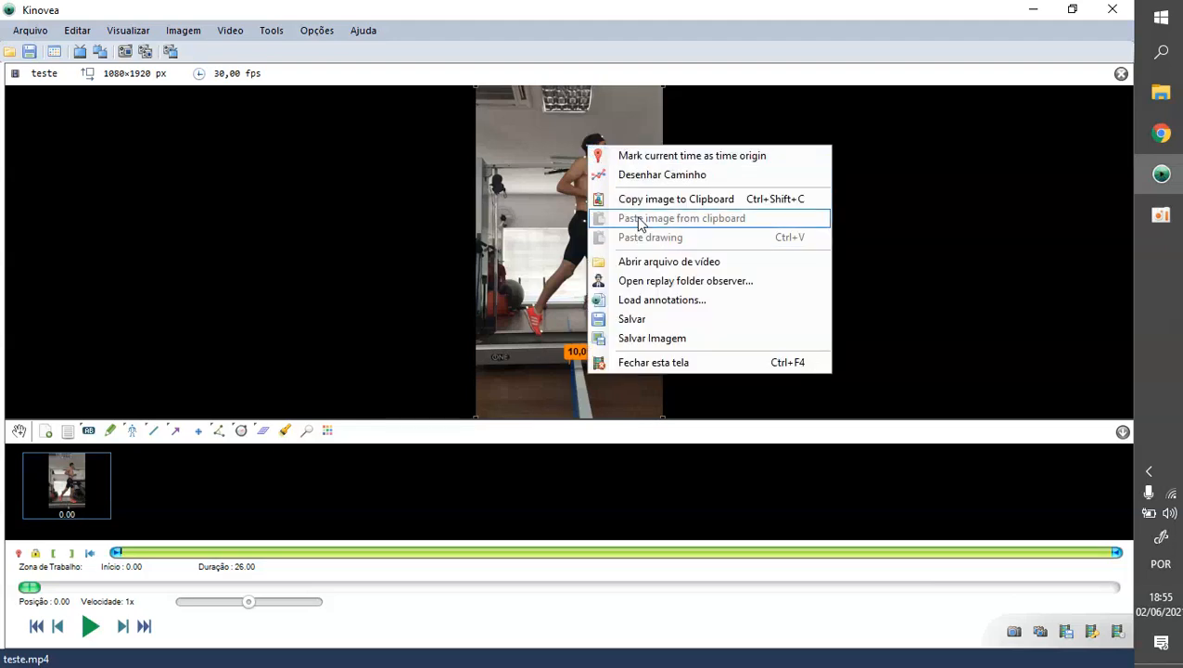
{"action": "left_click", "coordinate": [638, 172]}
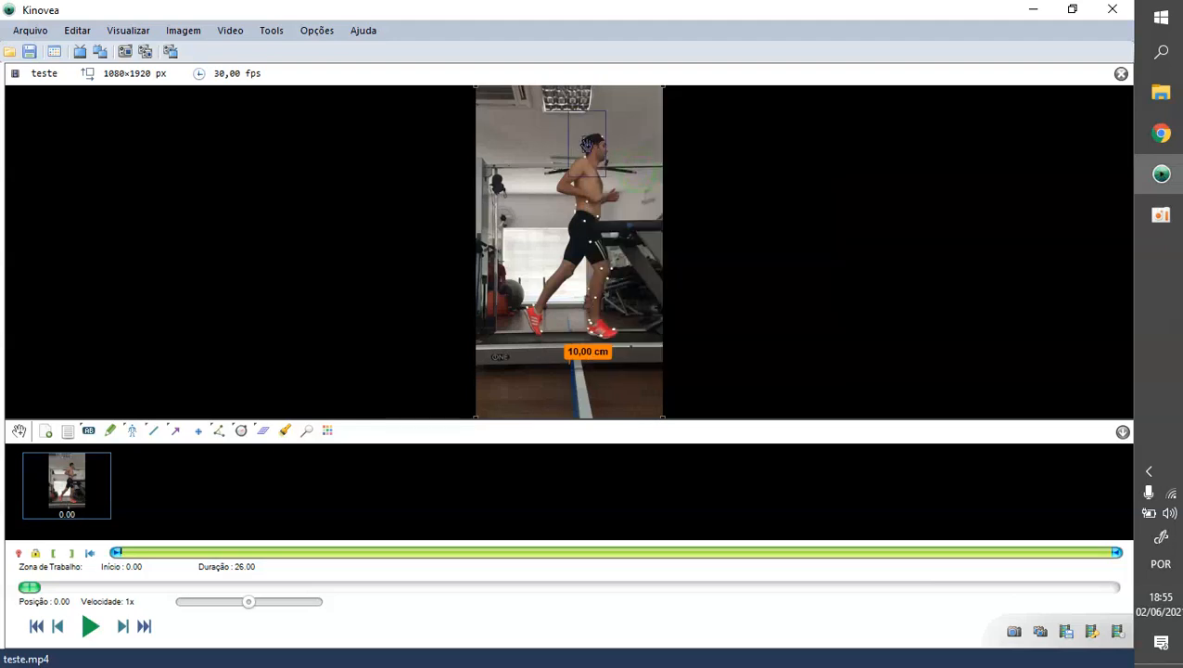
Fit the head trajectory's object window to 22 × 20 px around the marker and reduce its search window to 110 × 106 px
{"action": "double_click", "coordinate": [585, 144]}
{"action": "left_click", "coordinate": [702, 337]}
{"action": "mouse_move", "coordinate": [702, 339]}
{"action": "left_mouse_down"}
{"action": "mouse_move", "coordinate": [705, 317]}
{"action": "mouse_move", "coordinate": [752, 284]}
{"action": "mouse_move", "coordinate": [631, 312]}
{"action": "mouse_move", "coordinate": [704, 338]}
{"action": "left_mouse_up"}
{"action": "left_click_drag", "start_coordinate": [788, 321], "coordinate": [691, 331]}
{"action": "scroll", "coordinate": [769, 334], "scroll_direction": "down", "scroll_amount": 5}
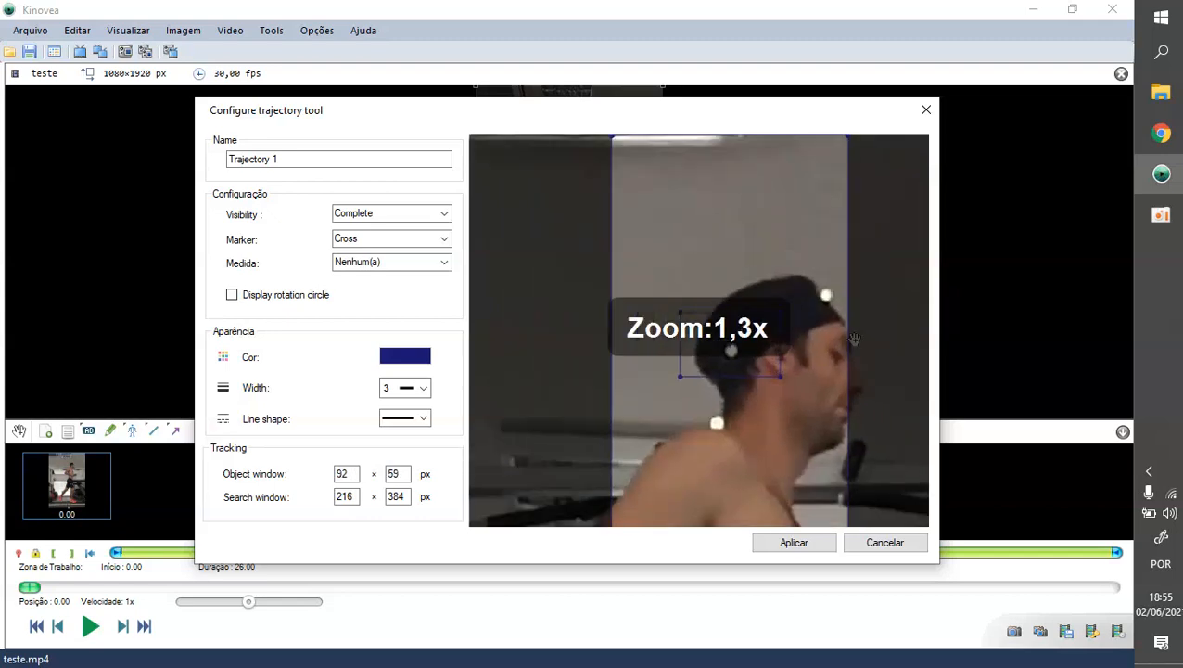
{"action": "left_click_drag", "start_coordinate": [842, 417], "coordinate": [830, 300]}
{"action": "mouse_move", "coordinate": [764, 261]}
{"action": "left_mouse_down"}
{"action": "mouse_move", "coordinate": [728, 309]}
{"action": "mouse_move", "coordinate": [737, 379]}
{"action": "mouse_move", "coordinate": [714, 267]}
{"action": "mouse_move", "coordinate": [733, 287]}
{"action": "mouse_move", "coordinate": [761, 292]}
{"action": "mouse_move", "coordinate": [768, 320]}
{"action": "mouse_move", "coordinate": [744, 260]}
{"action": "mouse_move", "coordinate": [733, 380]}
{"action": "mouse_move", "coordinate": [742, 317]}
{"action": "mouse_move", "coordinate": [829, 314]}
{"action": "mouse_move", "coordinate": [804, 302]}
{"action": "left_mouse_up"}
{"action": "left_click_drag", "start_coordinate": [708, 311], "coordinate": [694, 299]}
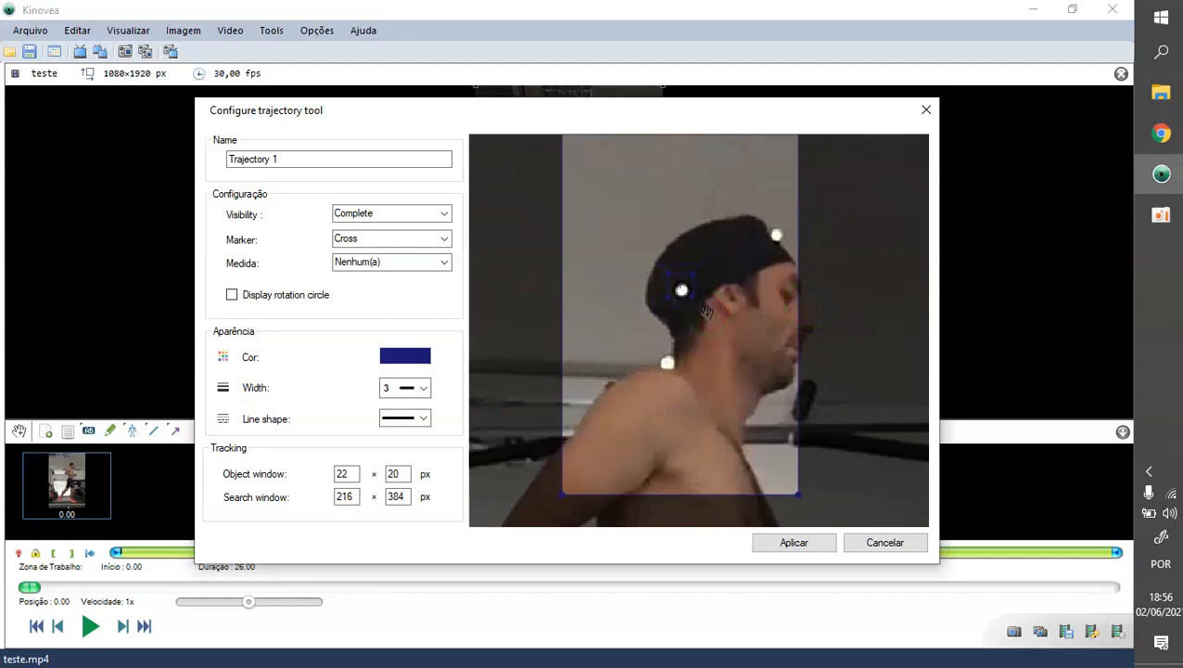
{"action": "mouse_move", "coordinate": [801, 498]}
{"action": "left_mouse_down"}
{"action": "mouse_move", "coordinate": [772, 346]}
{"action": "mouse_move", "coordinate": [734, 322]}
{"action": "mouse_move", "coordinate": [740, 345]}
{"action": "left_mouse_up"}
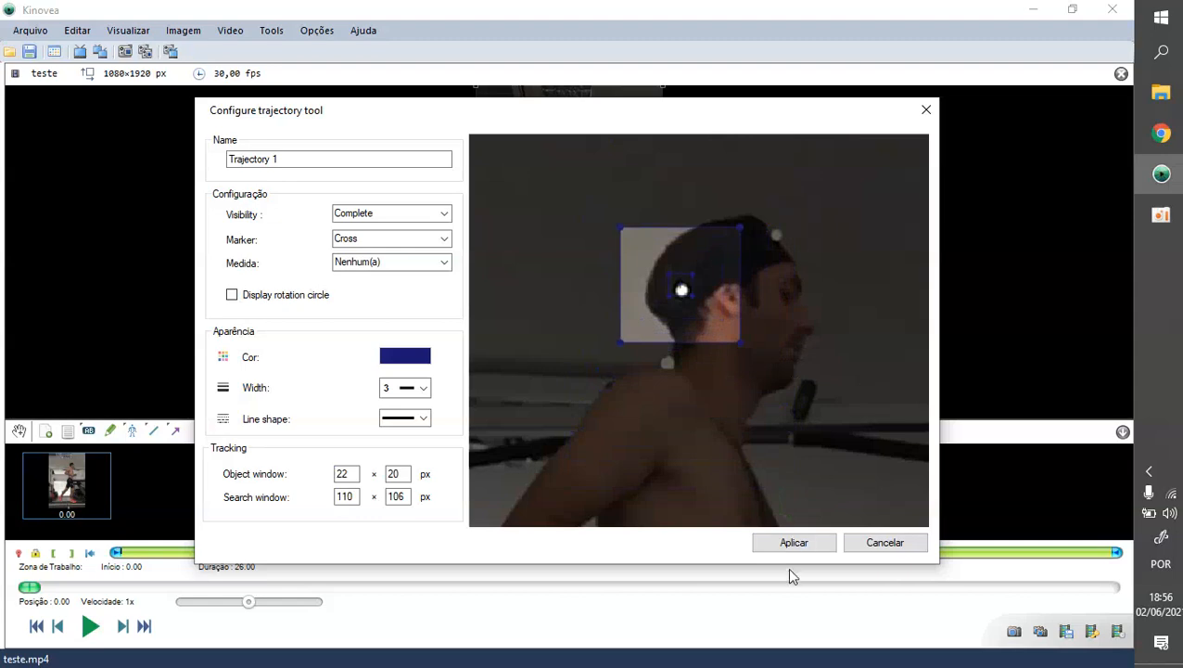
{"action": "left_click", "coordinate": [787, 543]}
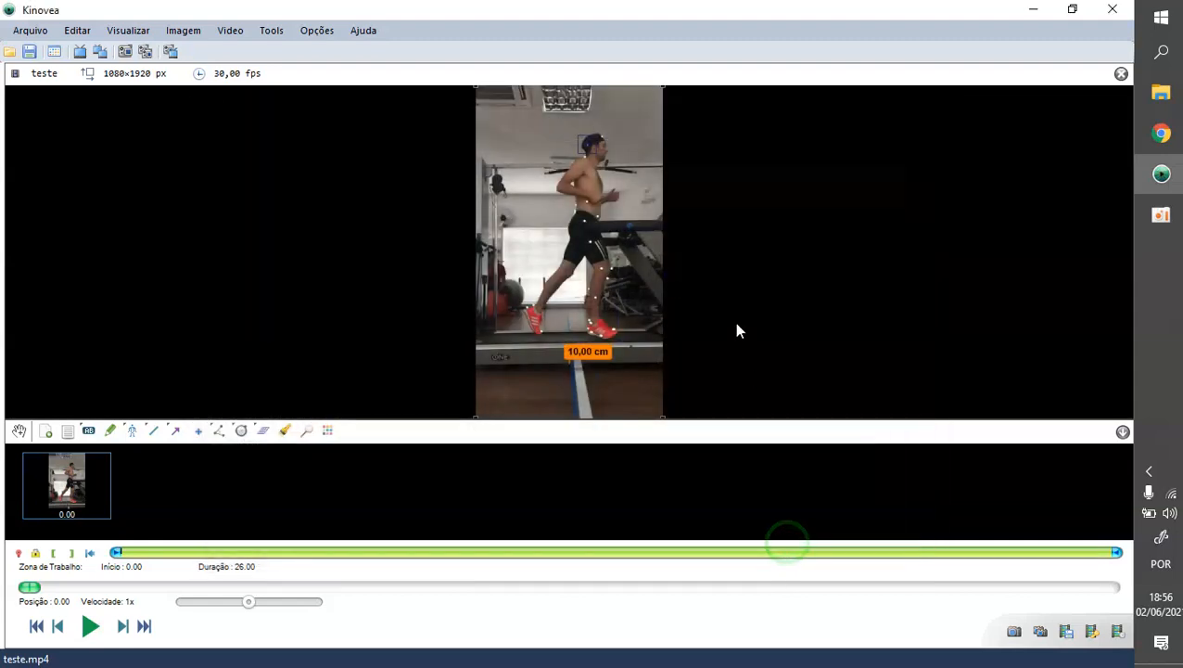
Play the whole running video to track the head marker, slowing playback to 56.96% speed, and pause it after it loops
{"action": "key", "text": "space"}
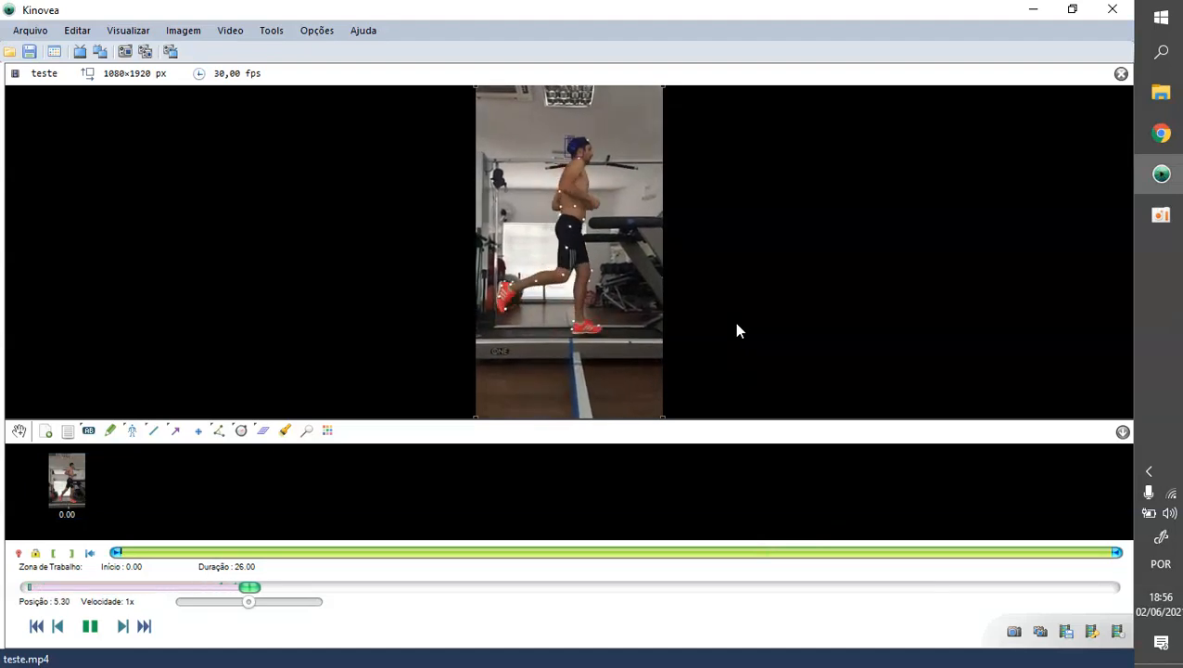
{"action": "left_click", "coordinate": [222, 604]}
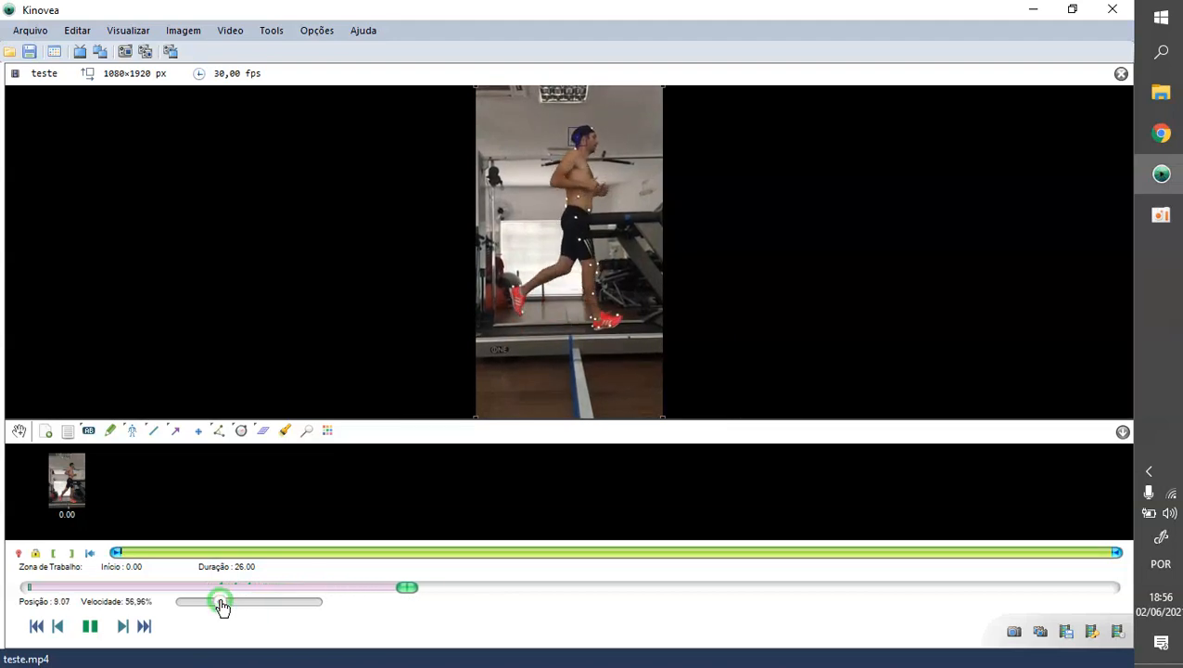
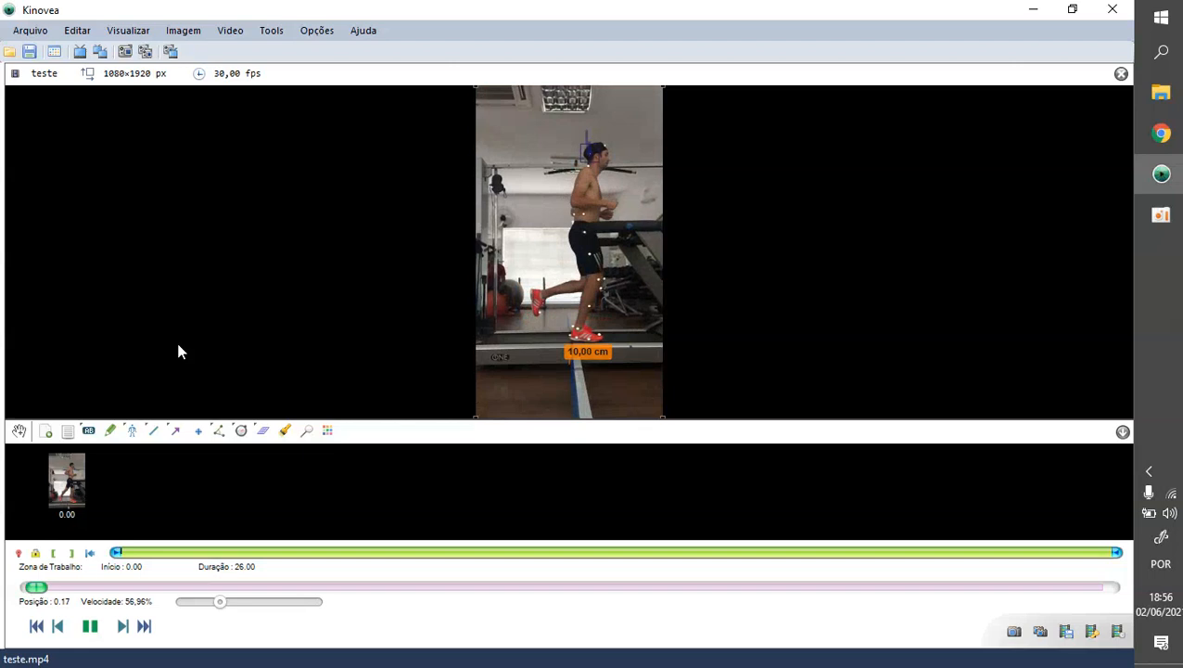
{"action": "left_click", "coordinate": [92, 626]}
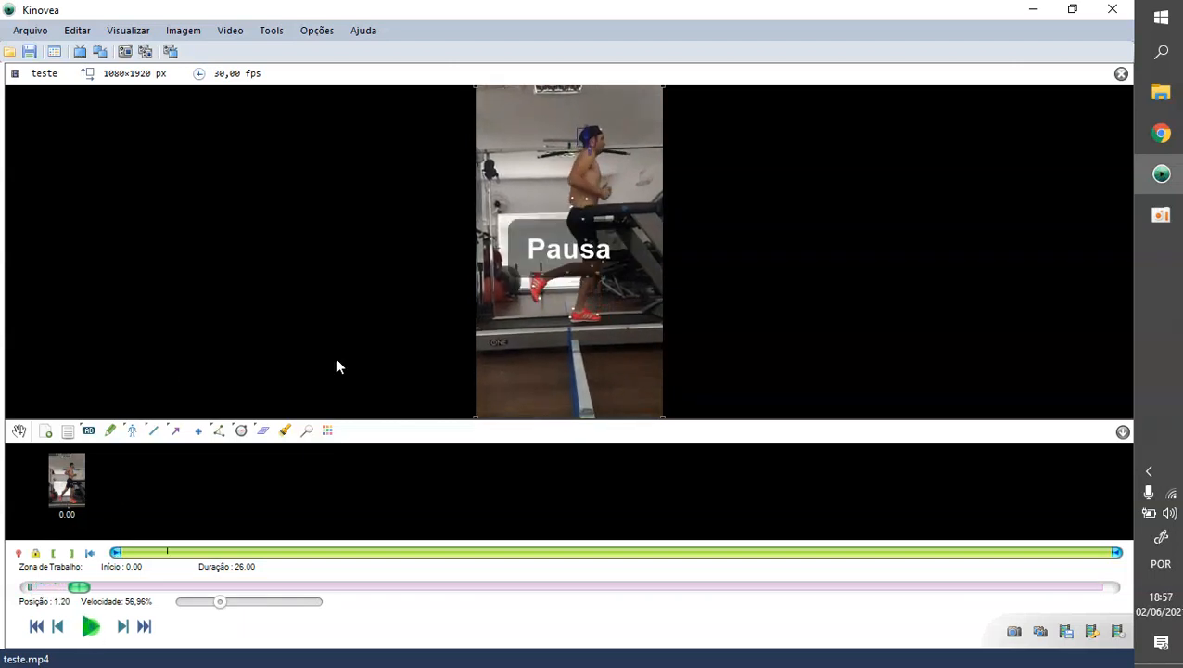
{"action": "right_click", "coordinate": [588, 137]}
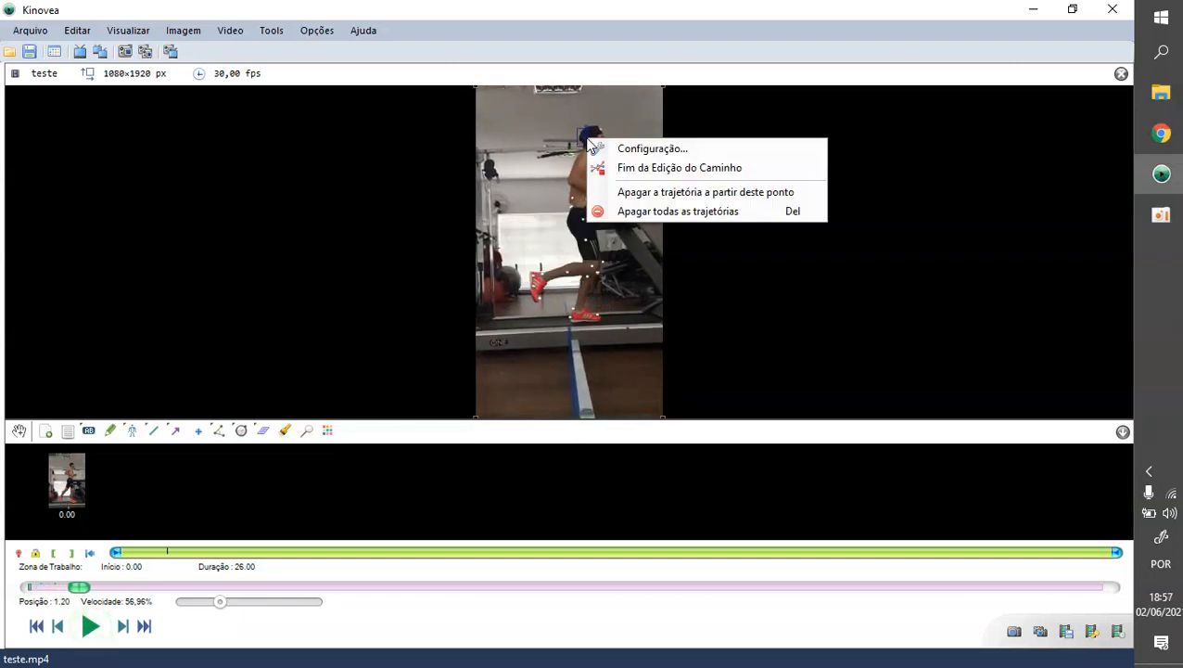
{"action": "key", "text": "Escape"}
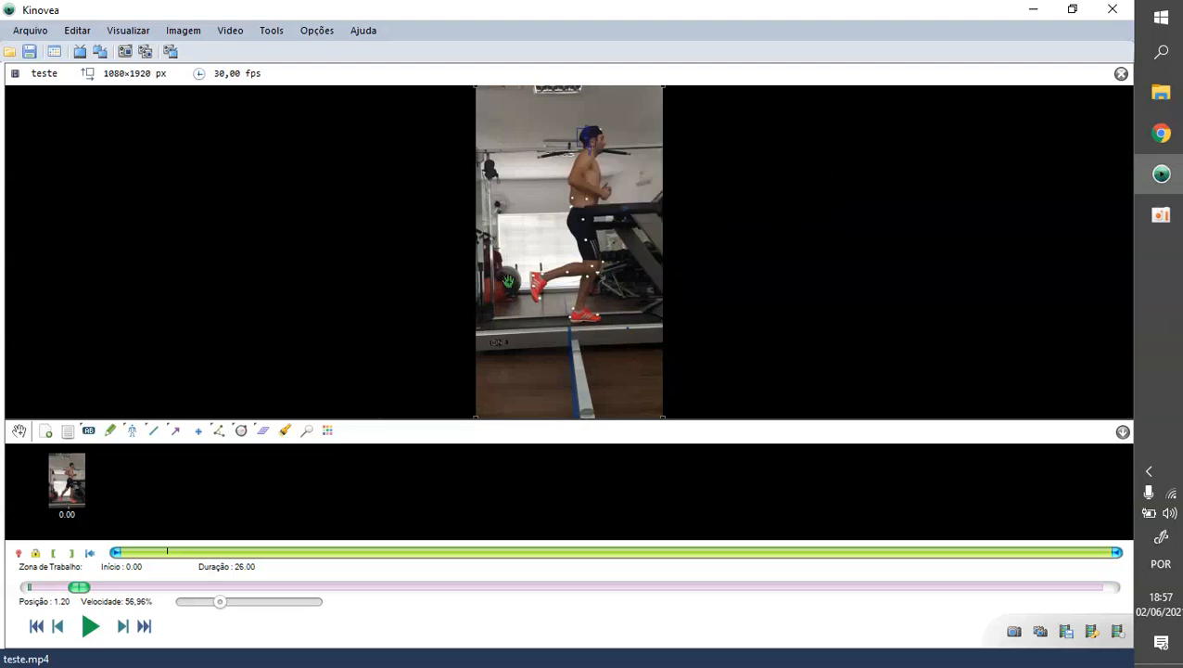
Examine the head trajectory's horizontal position and vertical position plots in Linear kinematics, then close the analysis
{"action": "left_click", "coordinate": [270, 30]}
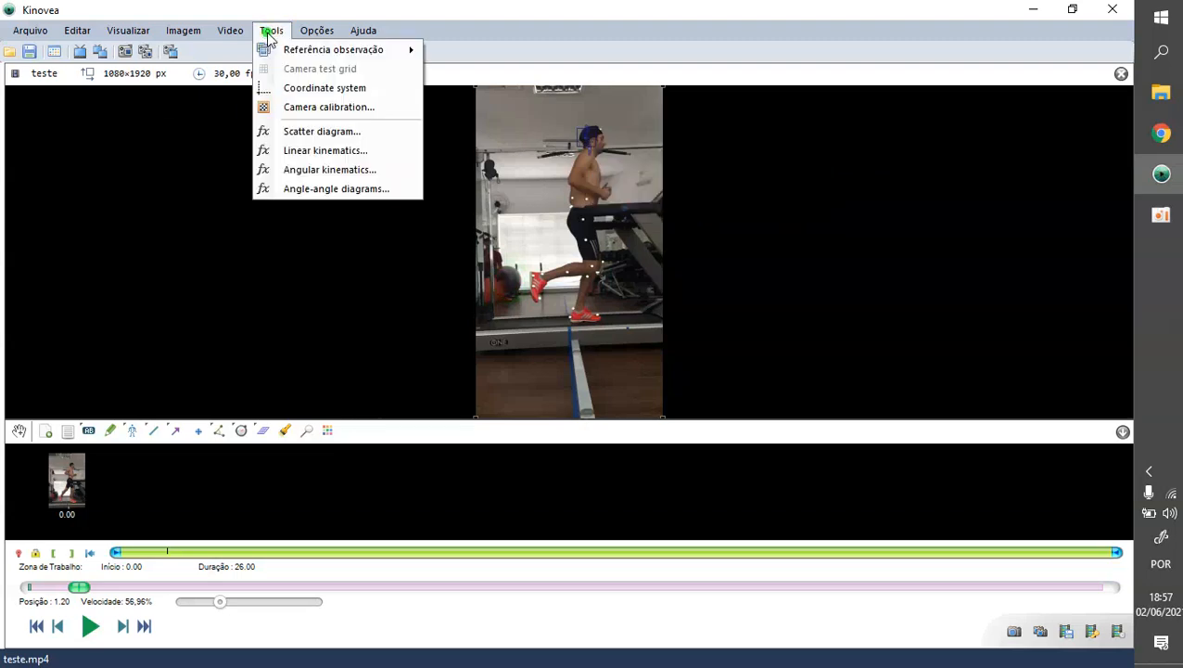
{"action": "left_click", "coordinate": [351, 150]}
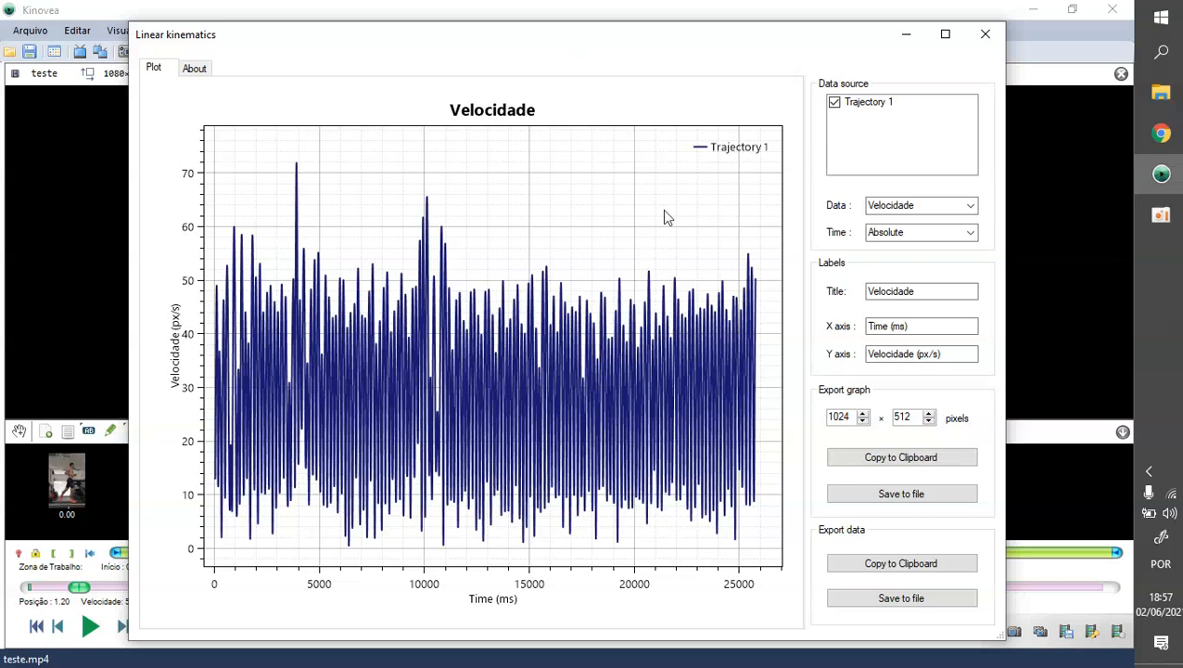
{"action": "left_click", "coordinate": [971, 206]}
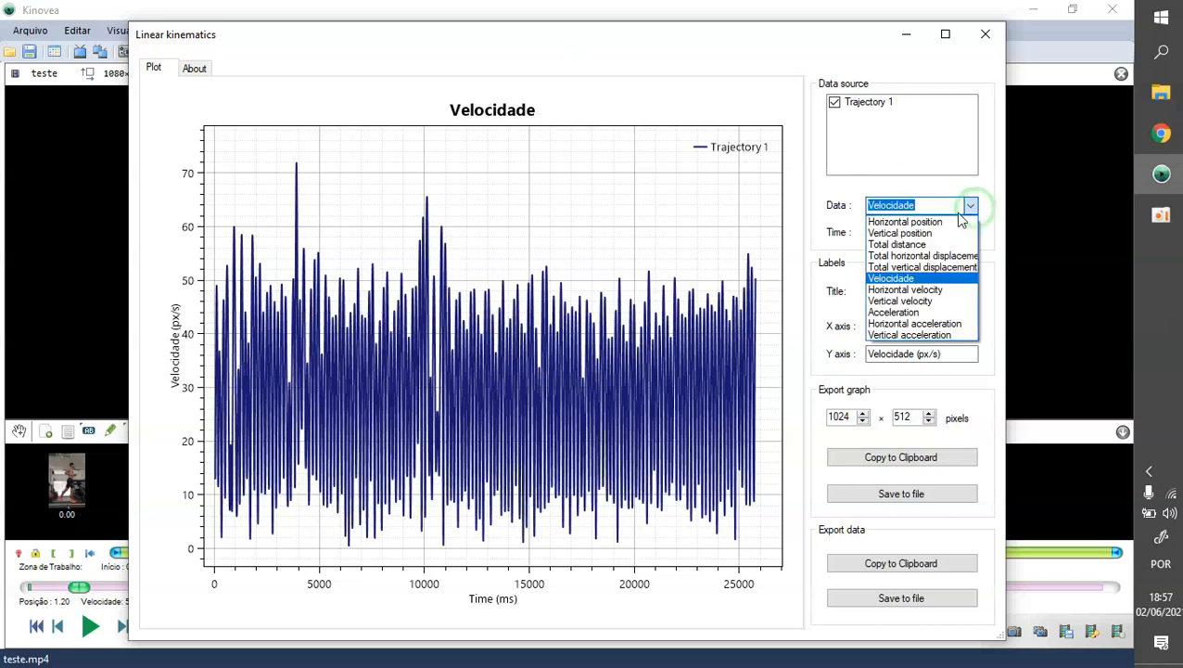
{"action": "left_click", "coordinate": [946, 223]}
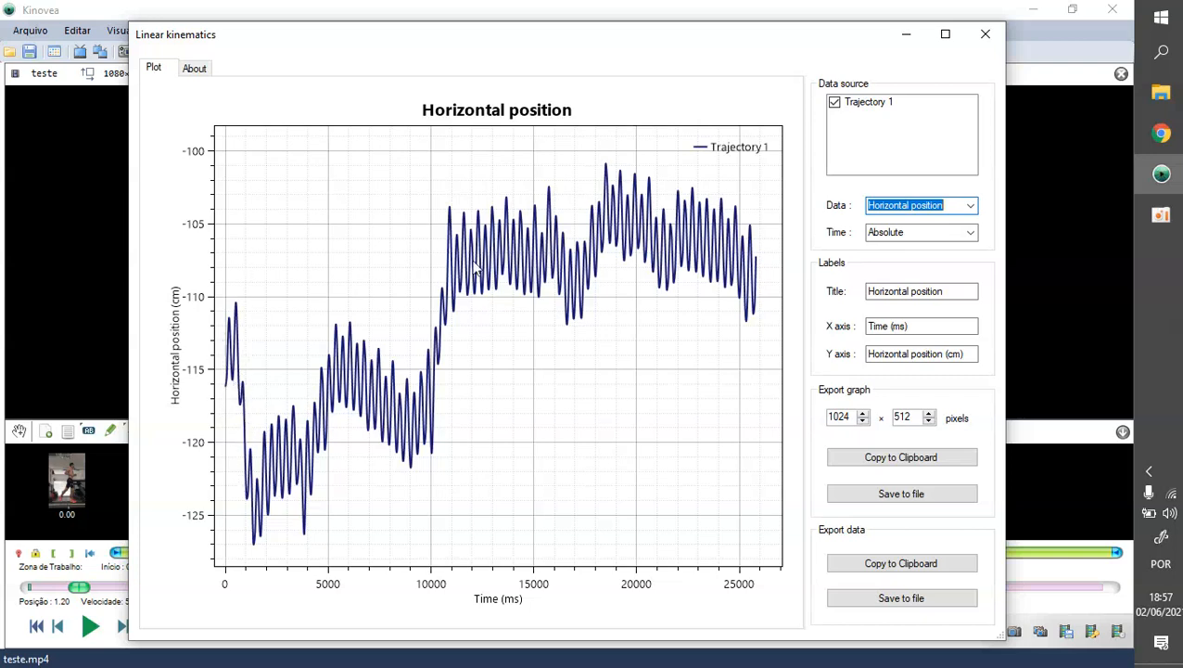
{"action": "left_click", "coordinate": [972, 208]}
{"action": "left_click", "coordinate": [946, 230]}
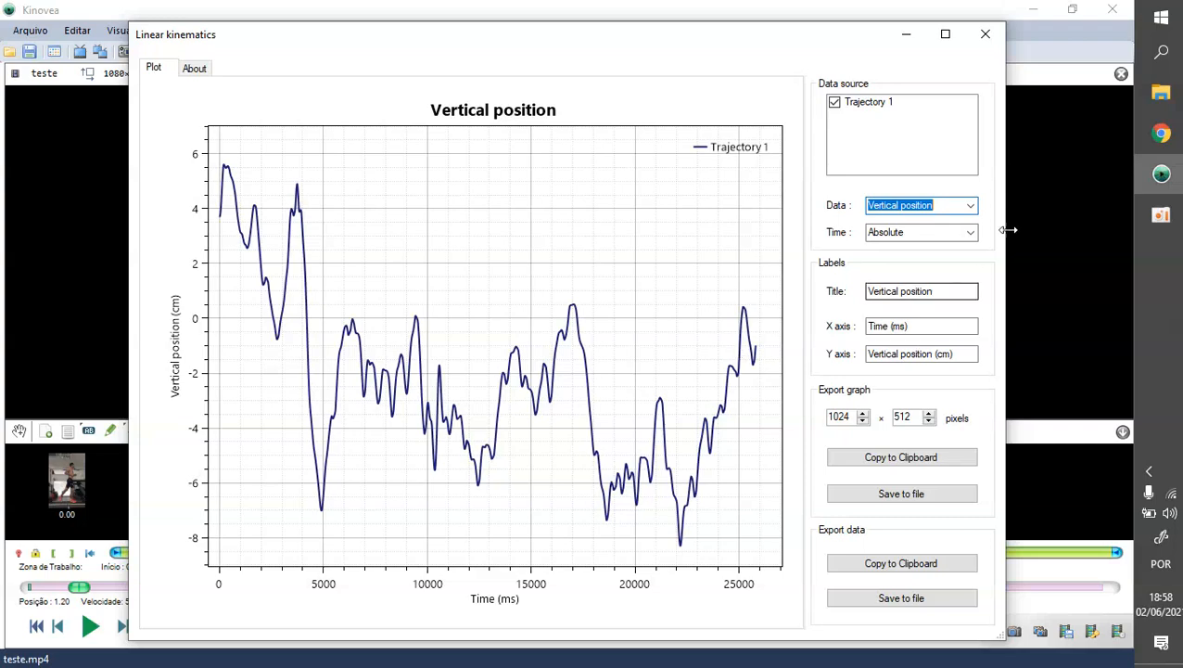
{"action": "left_click", "coordinate": [983, 37]}
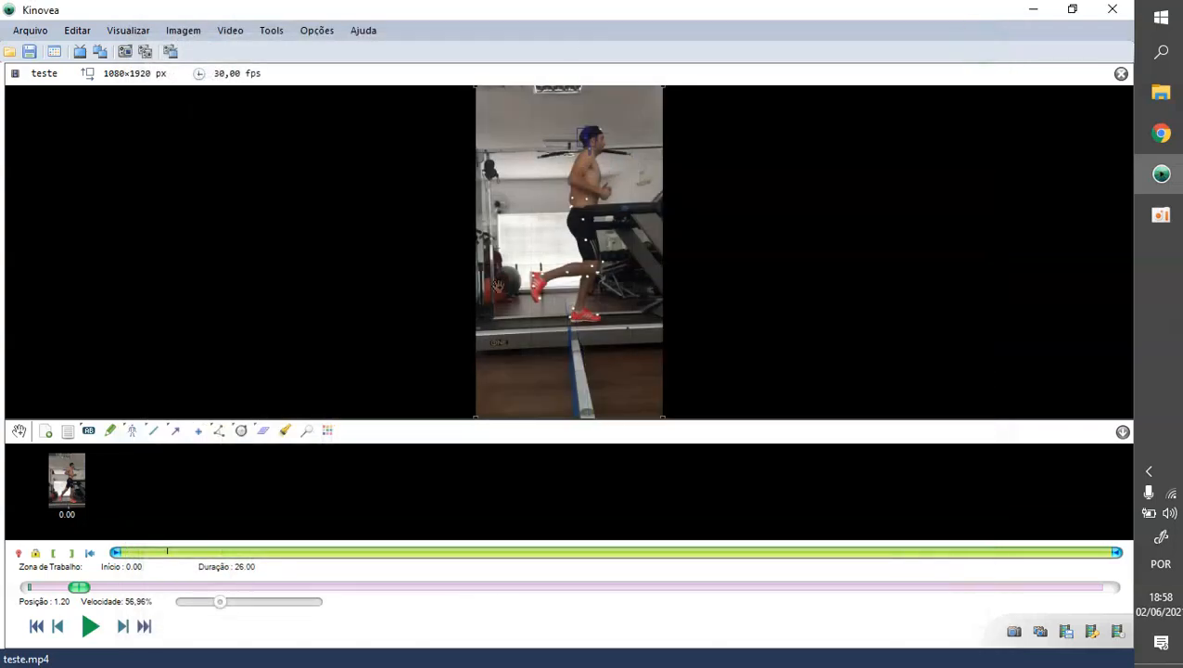